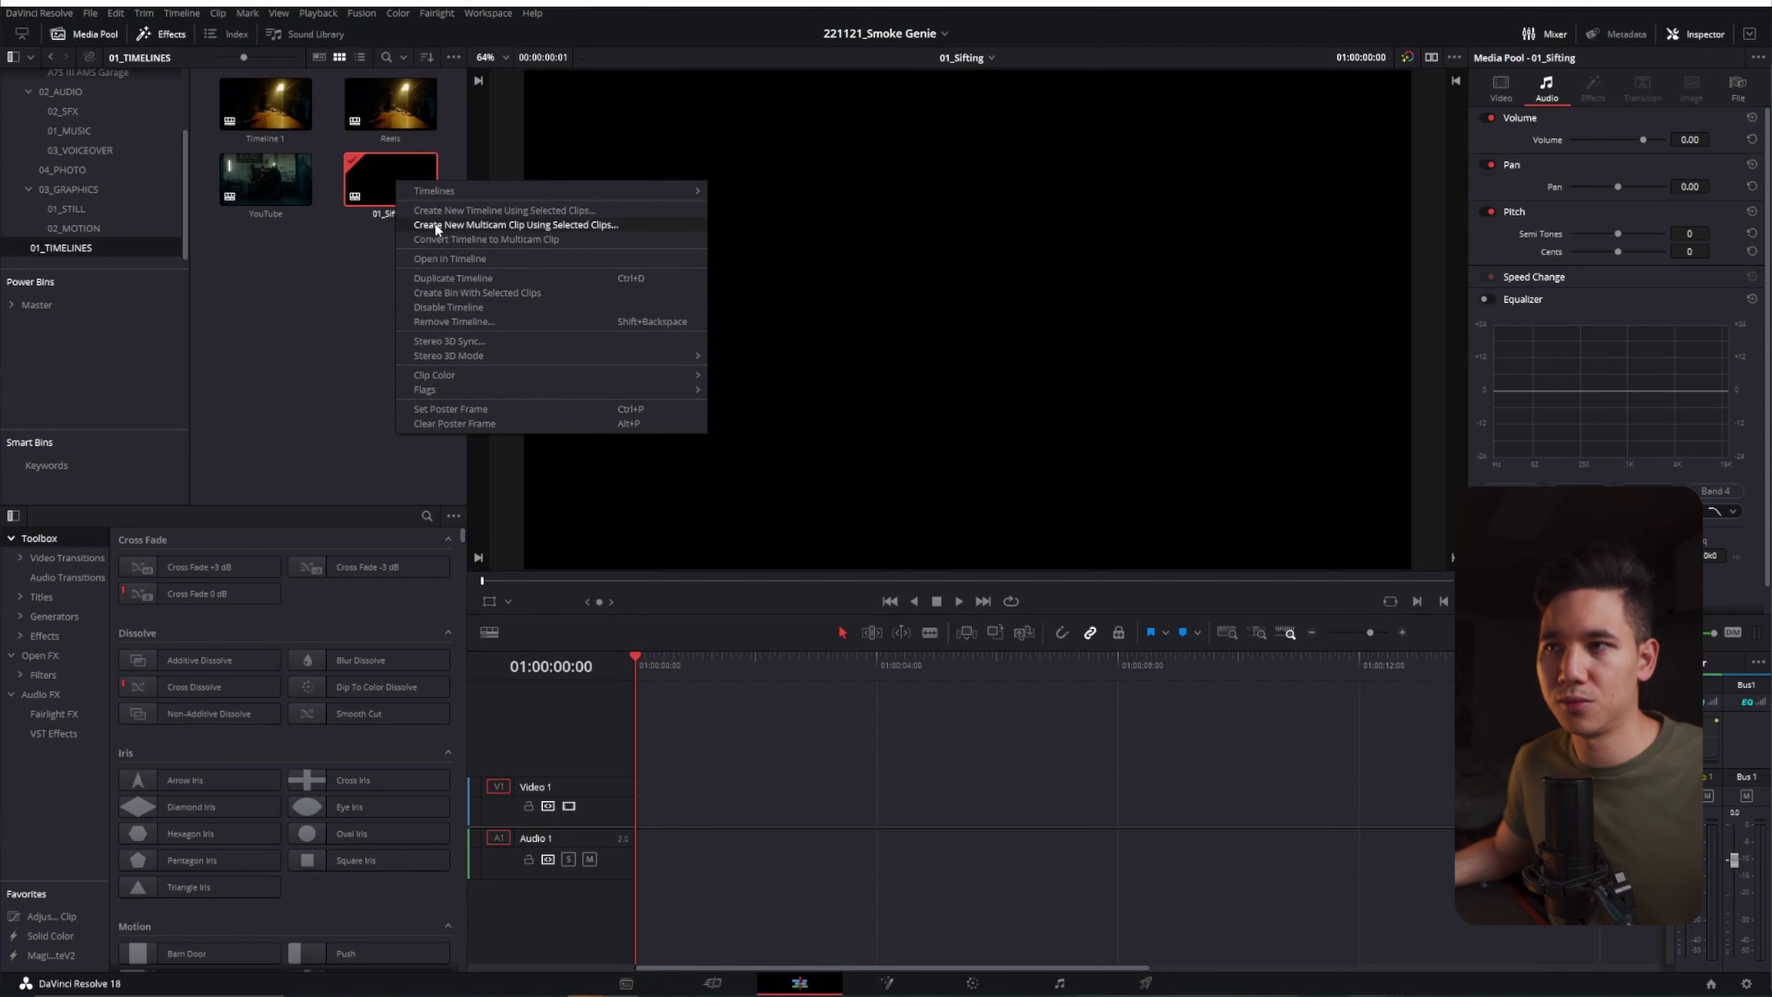
Step: Duplicate the 01_Sifting timeline and rename the copy to '02_Sifting best clips'
left_click(451, 278)
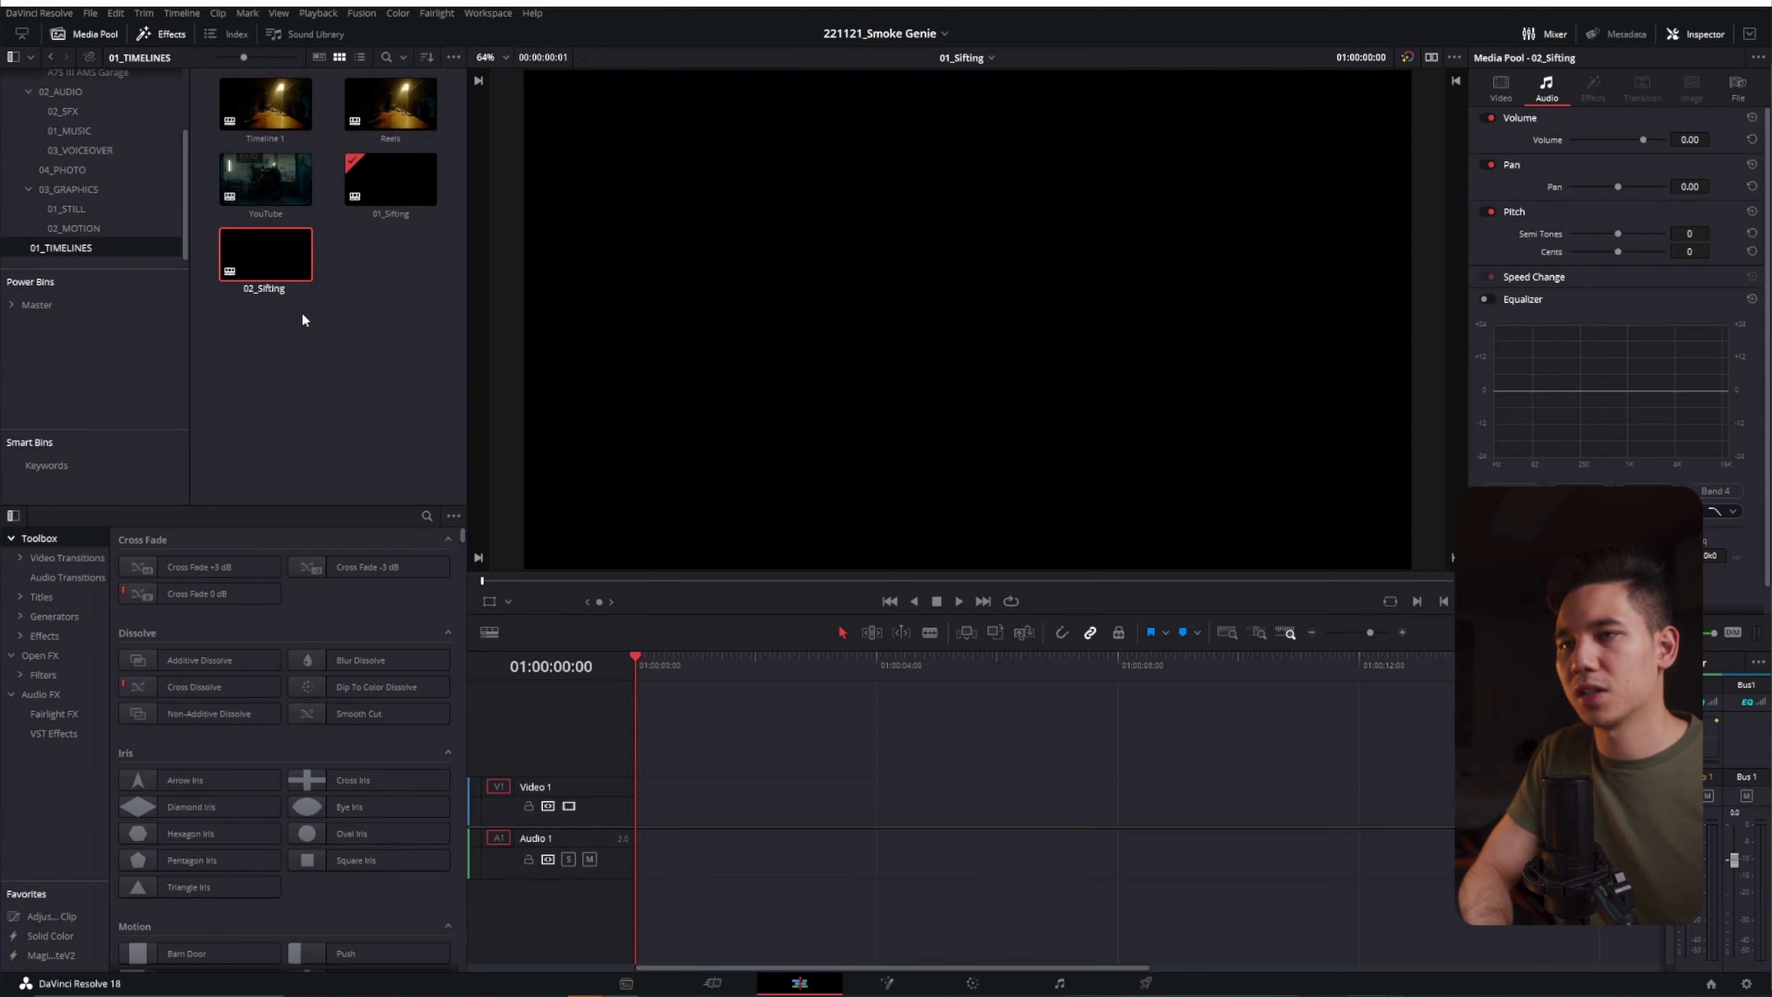
type("best clips")
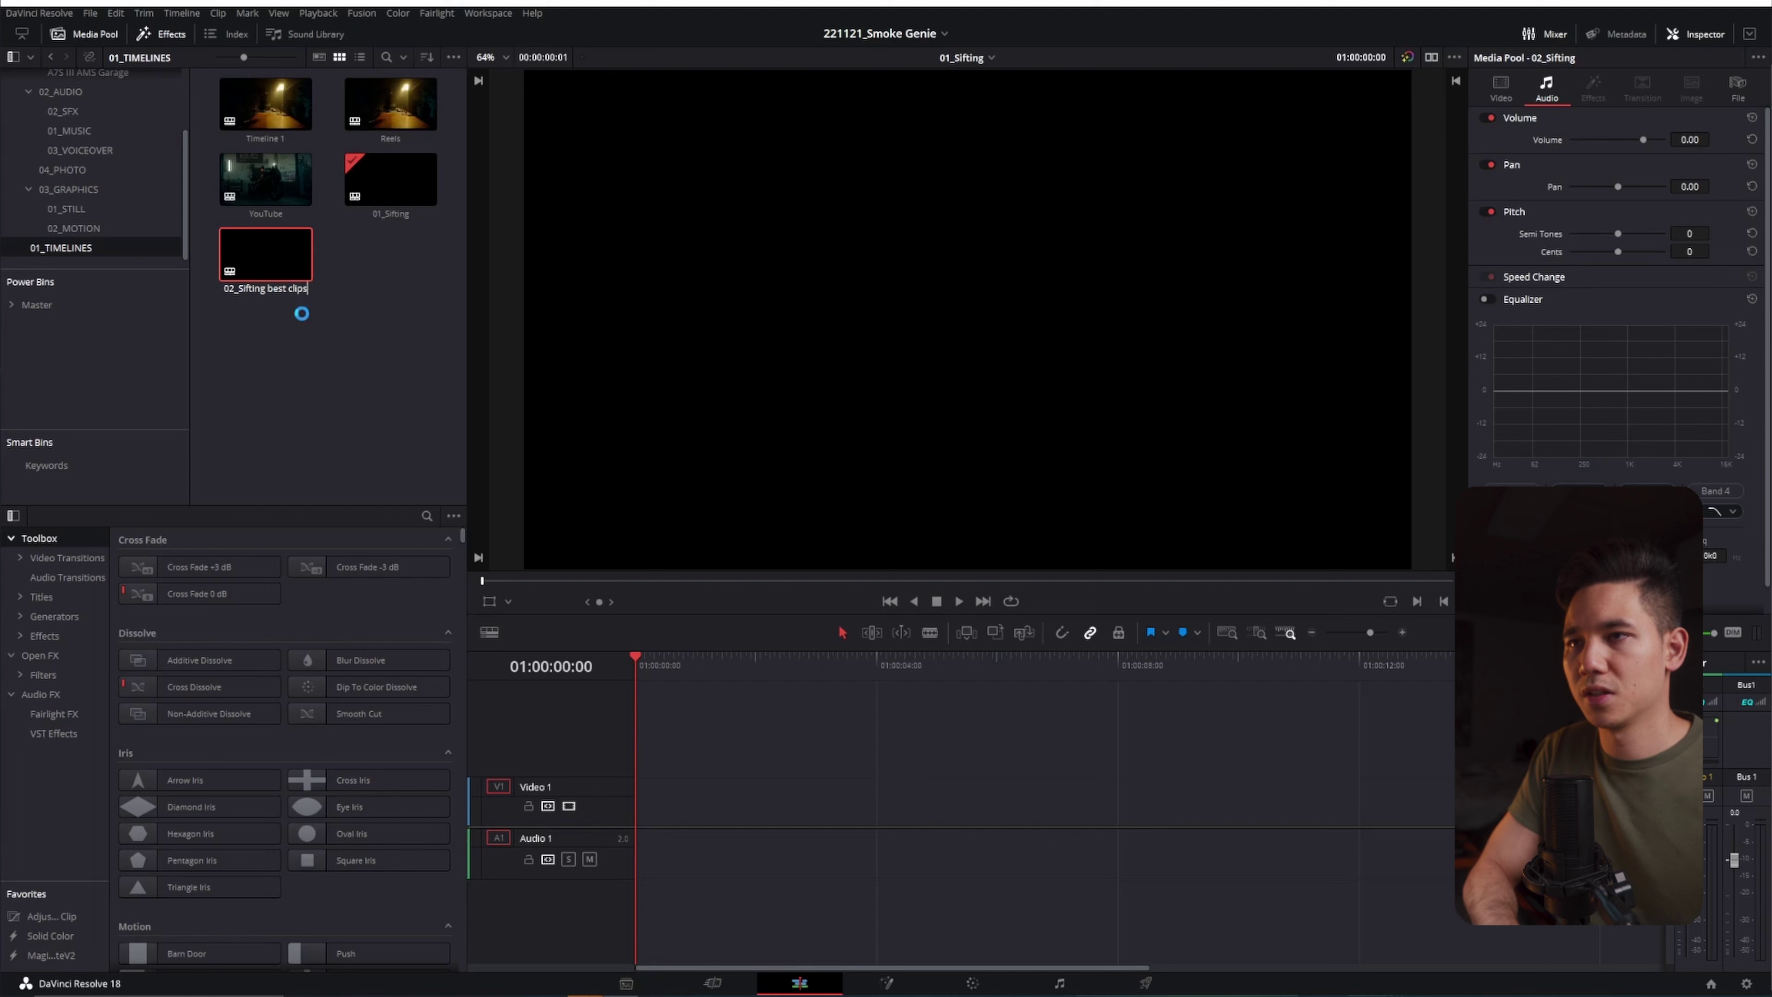
key("Return")
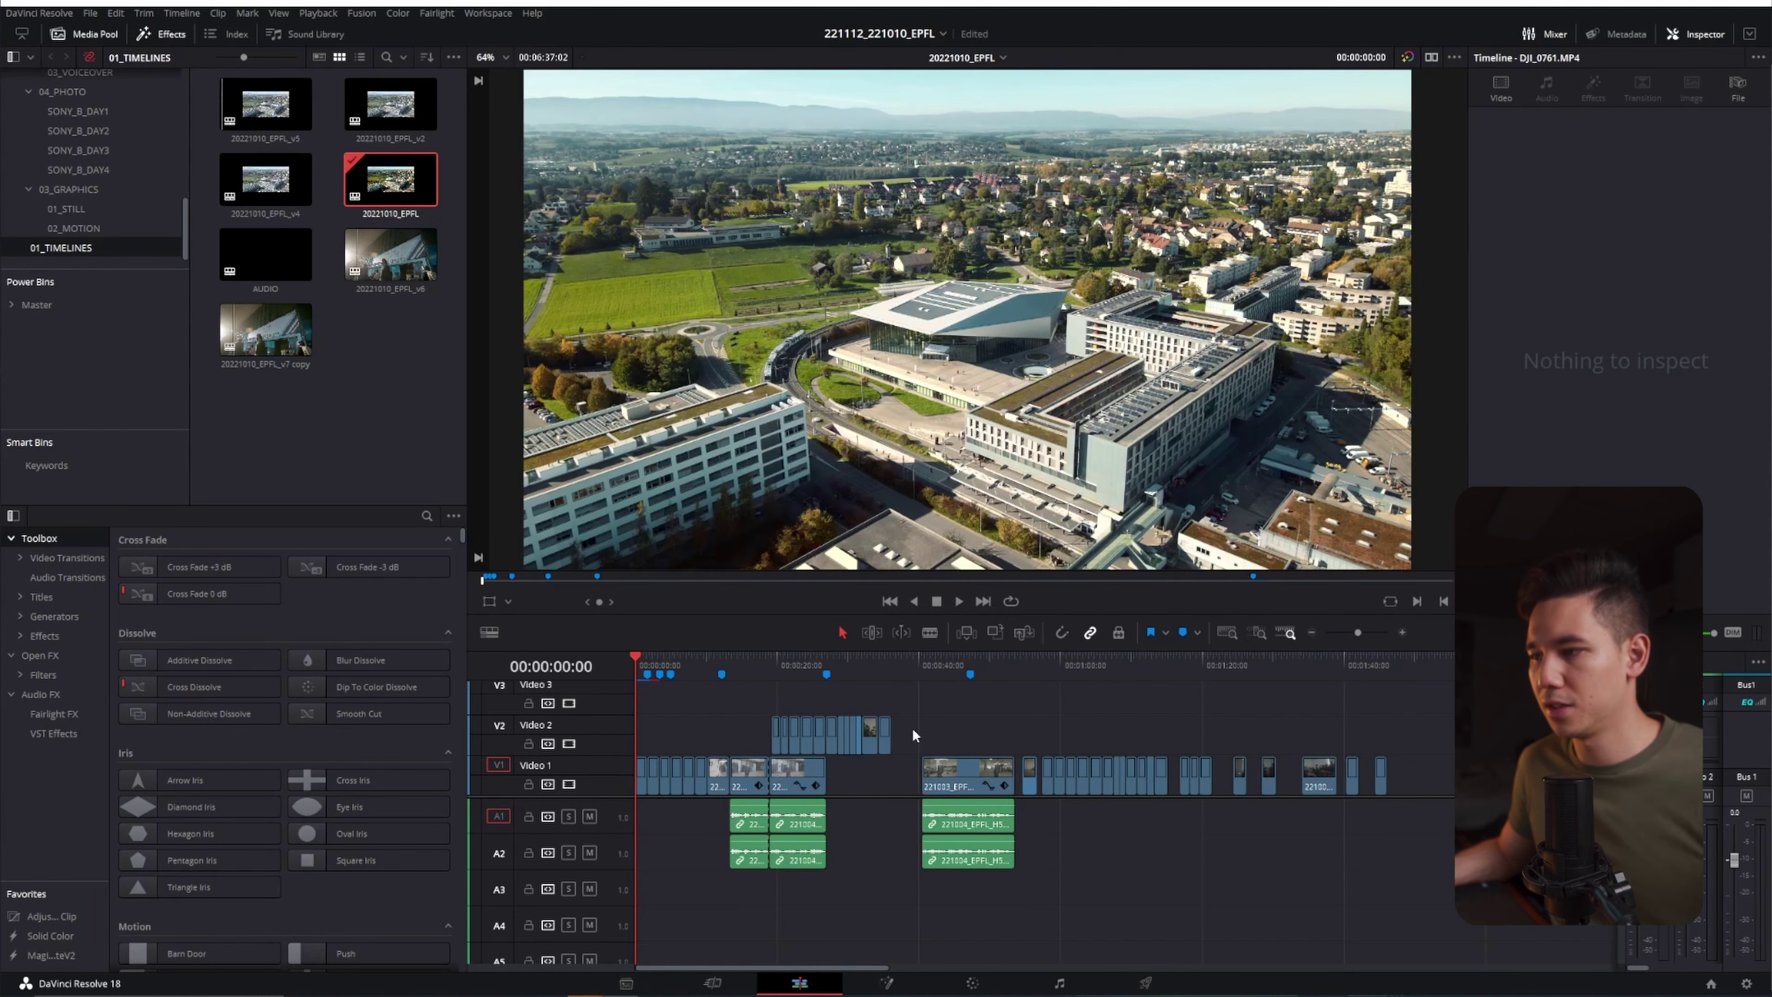
Step: Put the playhead on the blue marker and select the left group of clips on all tracks
left_click(970, 671)
left_click_drag(891, 706, 635, 799)
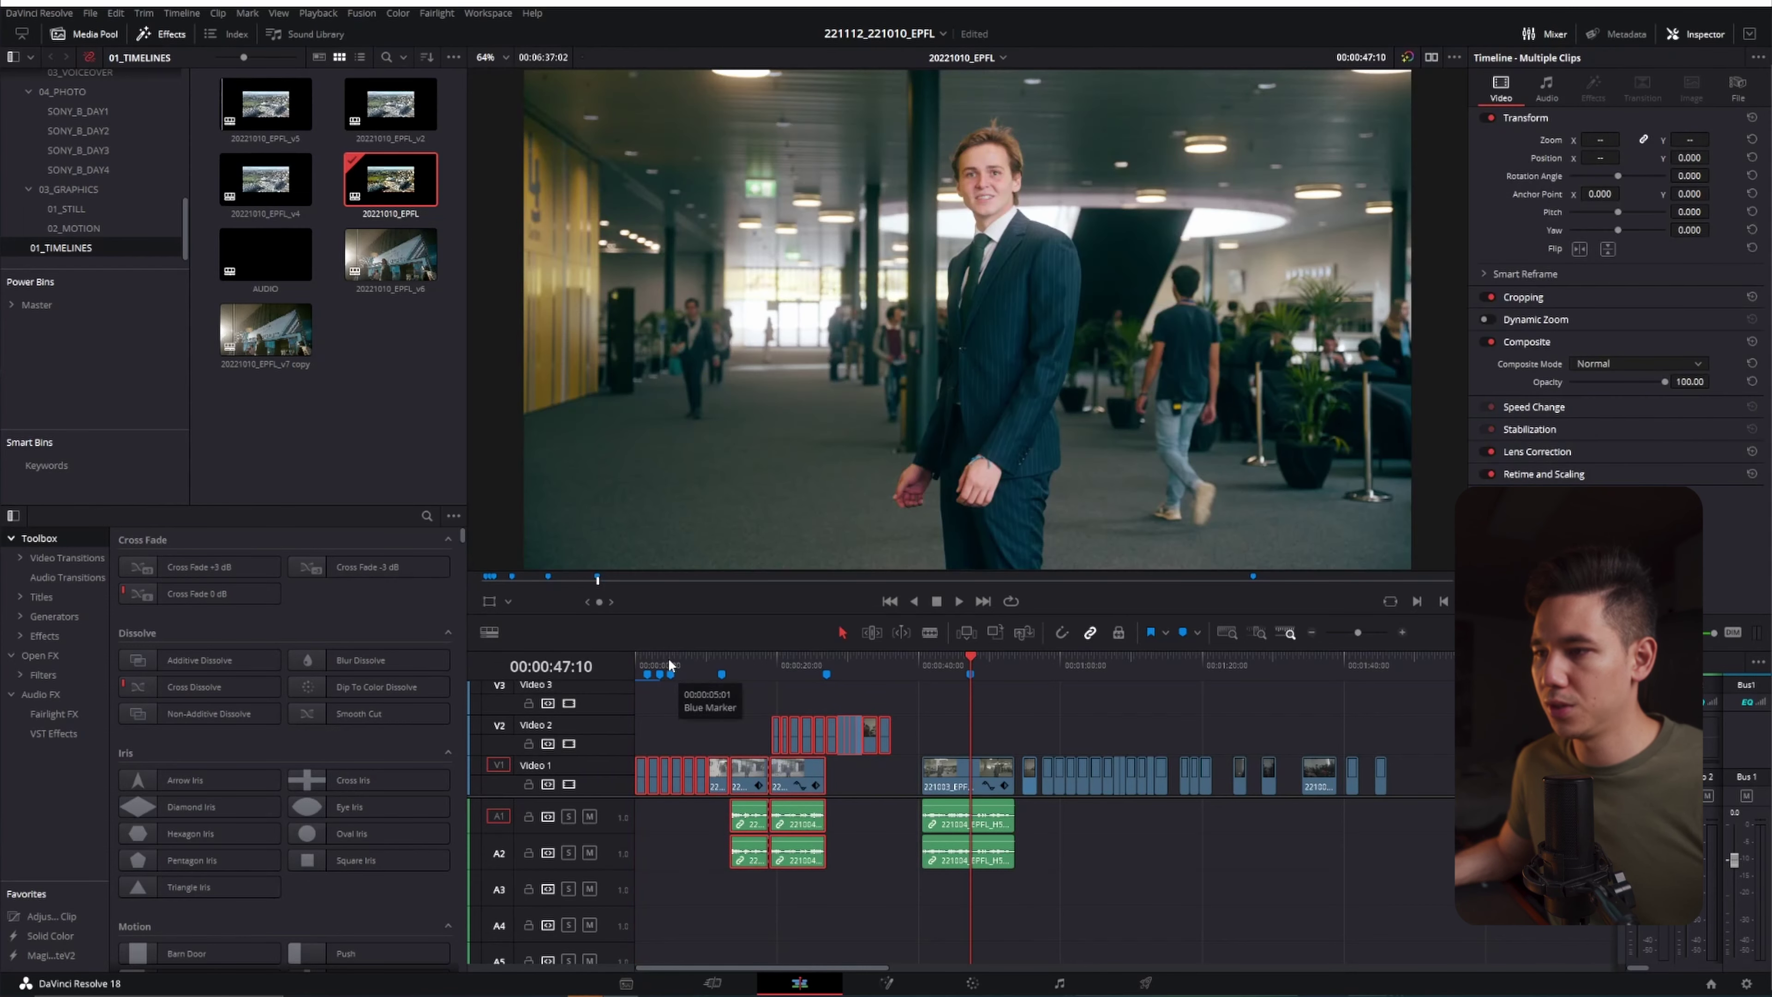
left_click_drag(894, 713, 628, 802)
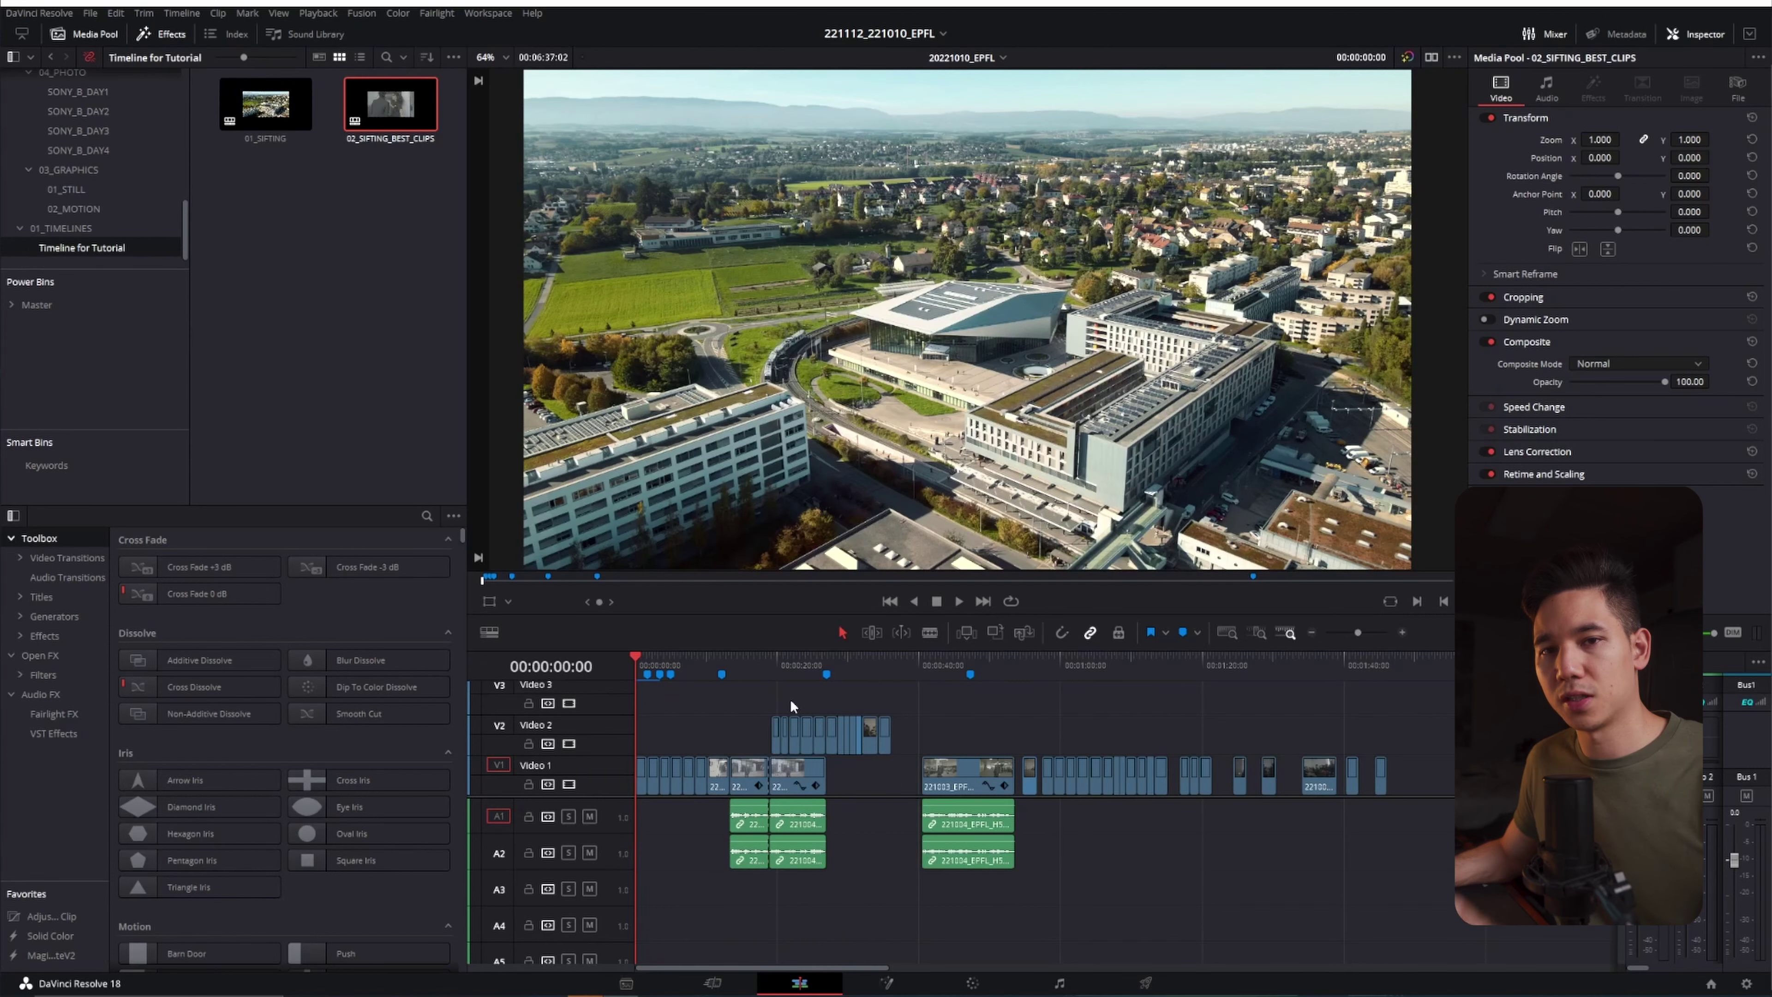
Step: In the Timeline for Tutorial bin, copy and paste 02_SIFTING_BEST_CLIPS and begin renaming the copy
left_click(770, 699)
left_click(391, 105)
key("ctrl+c")
key("ctrl+v")
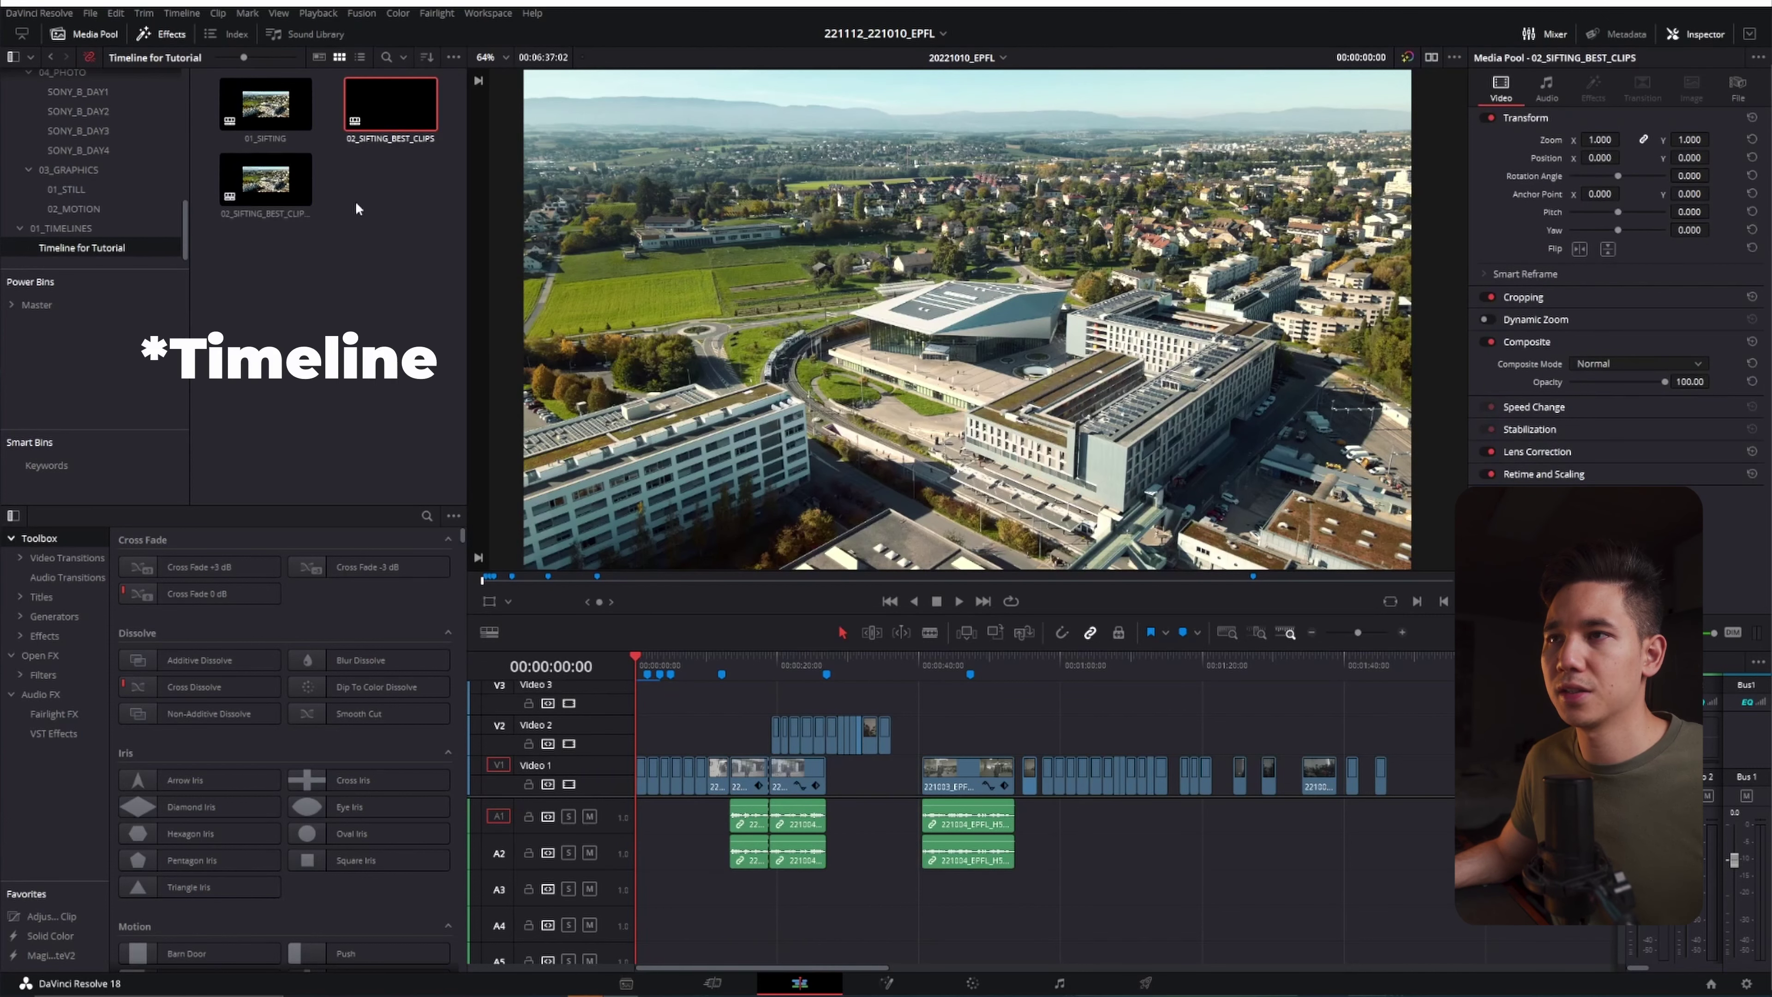
type("0")
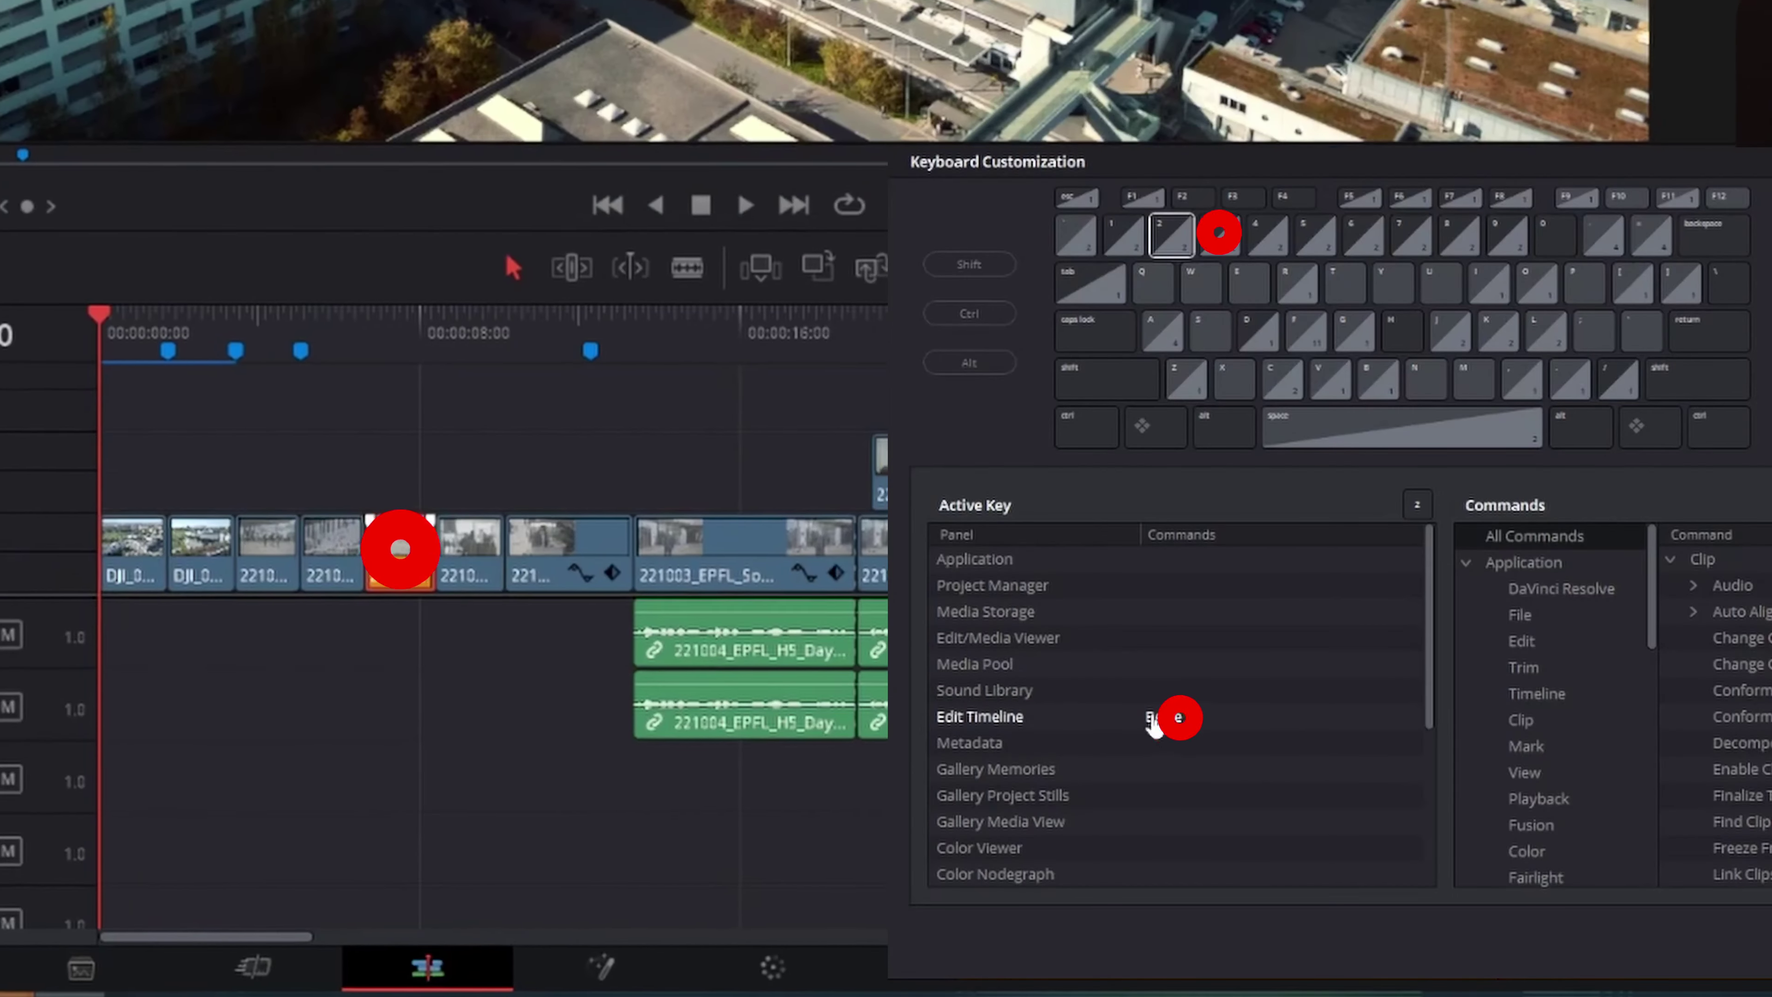
Step: Try the clip-colour shortcuts 3 to 6, ending with the clip colour cleared
key("3")
key("4")
key("5")
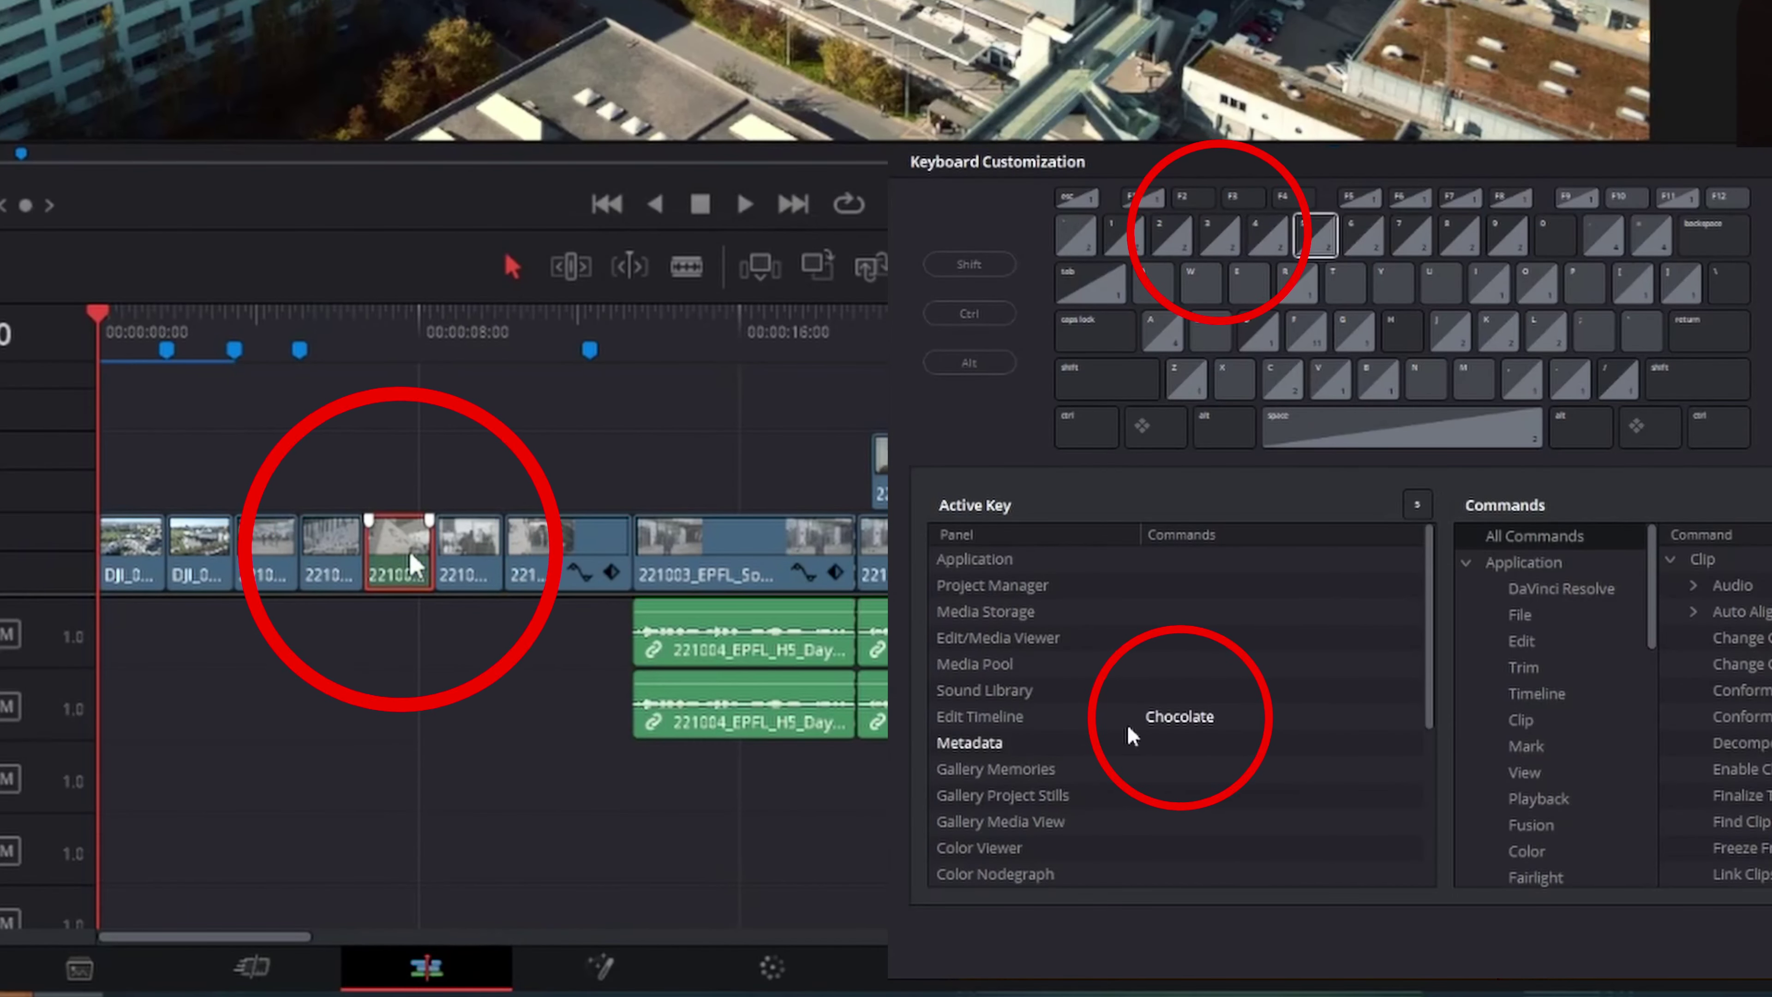
key("6")
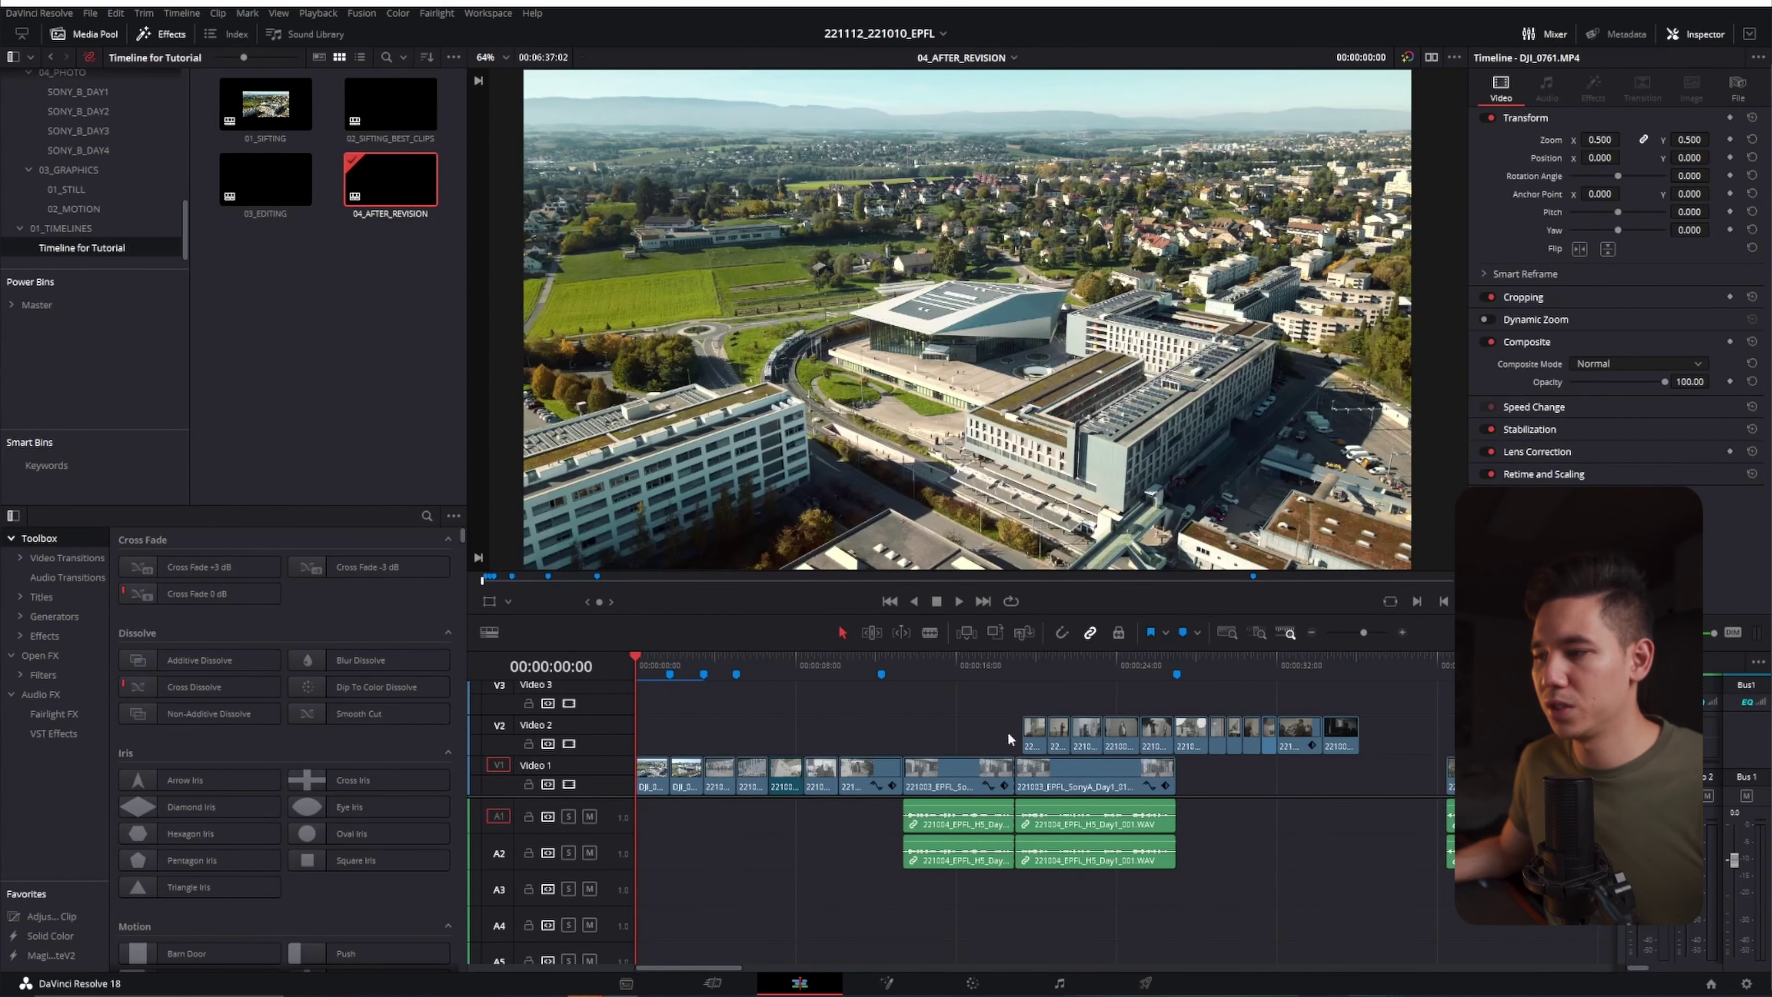
Step: Slide the small Video 2 clip under the 00:00:16:16 playhead and tag it orange
left_click(971, 667)
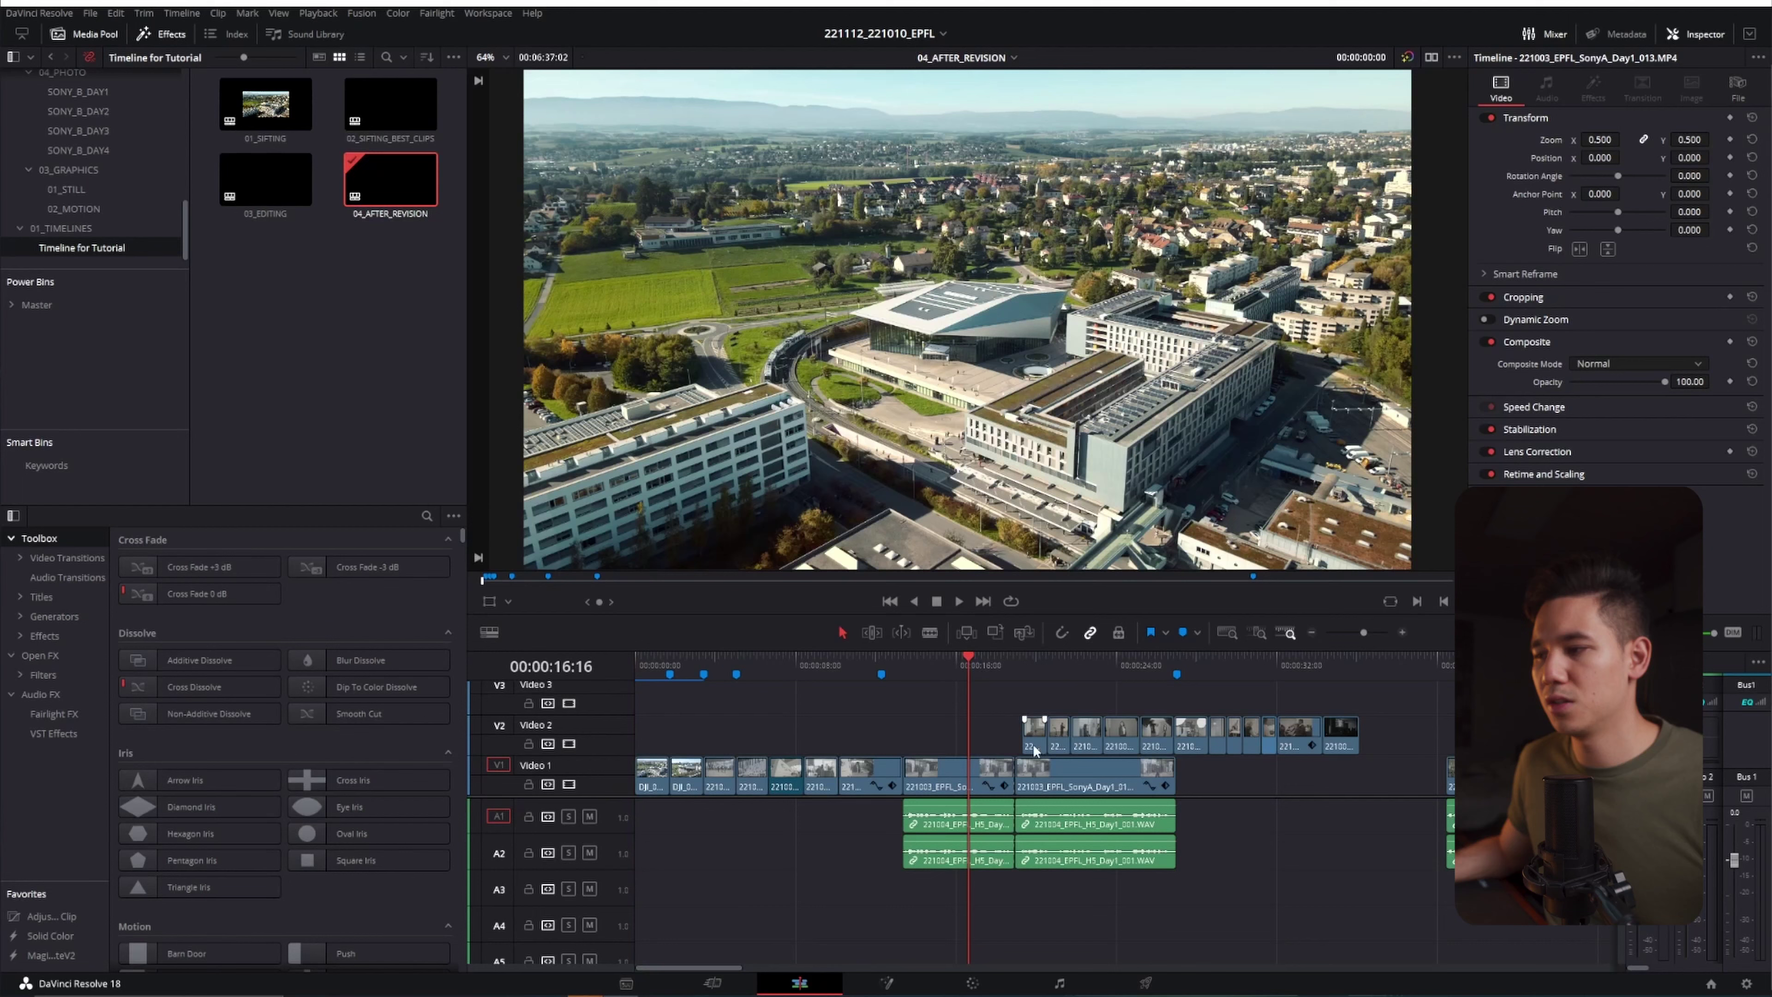
left_click_drag(985, 740, 980, 741)
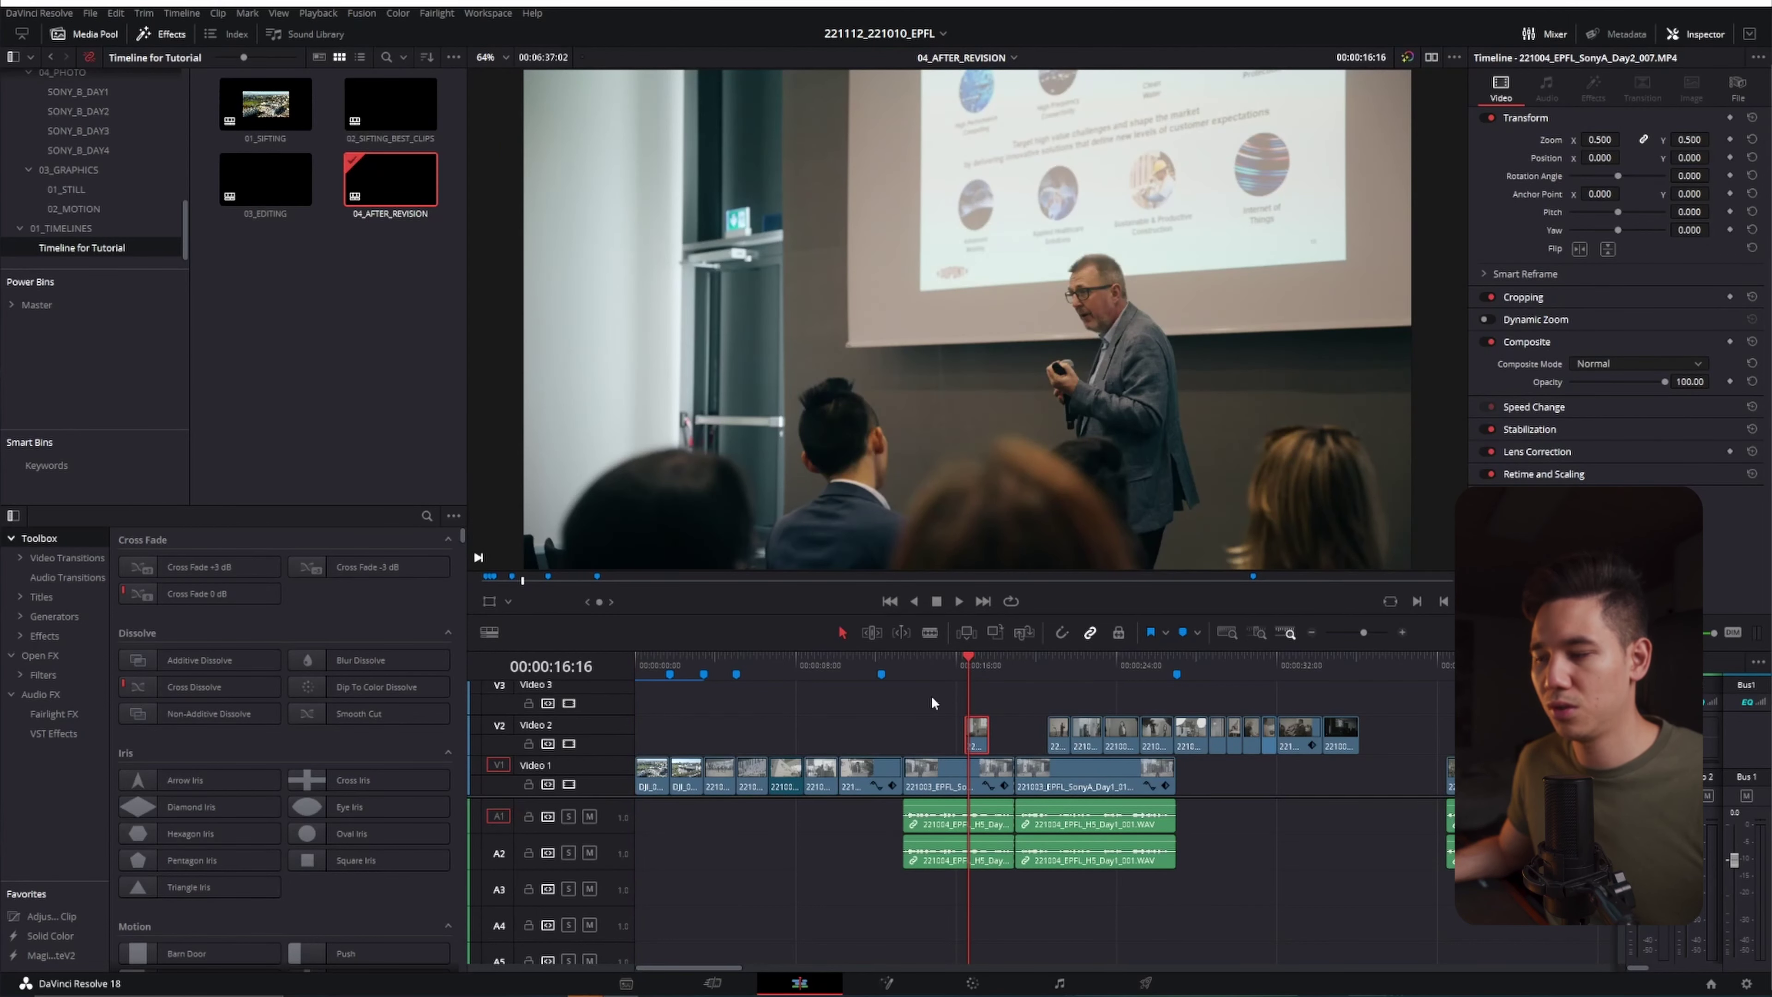
left_click(1001, 732)
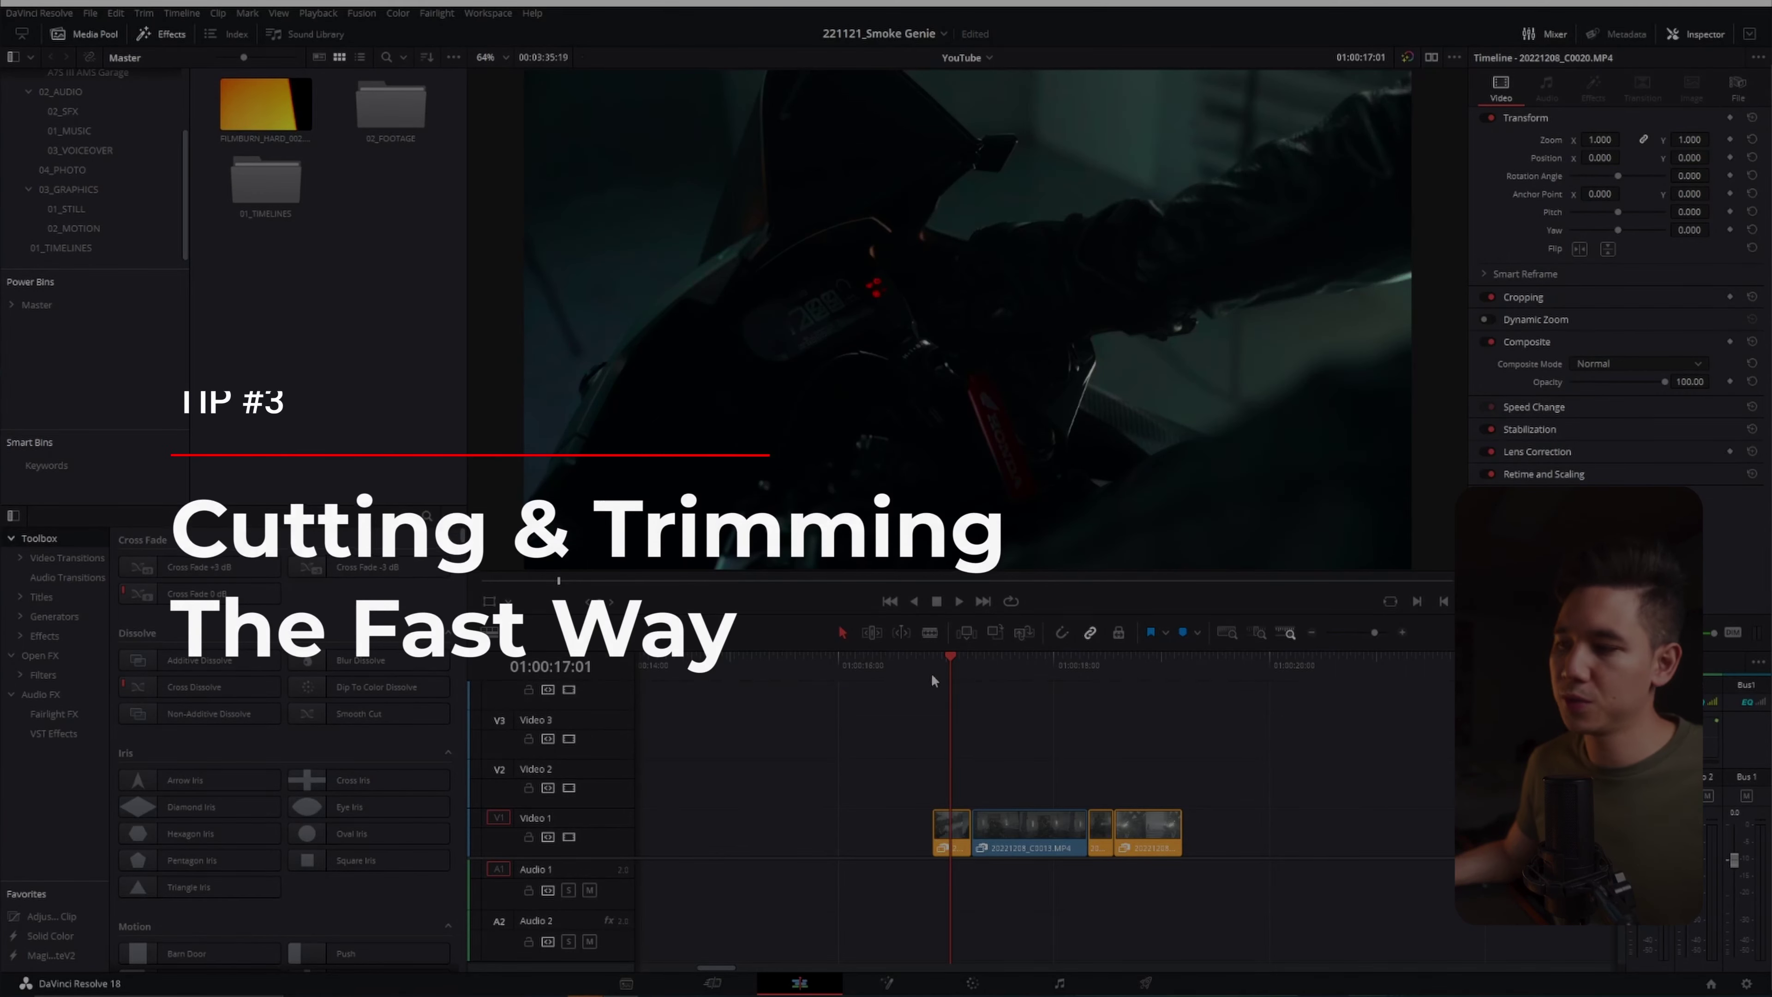
left_click(936, 664)
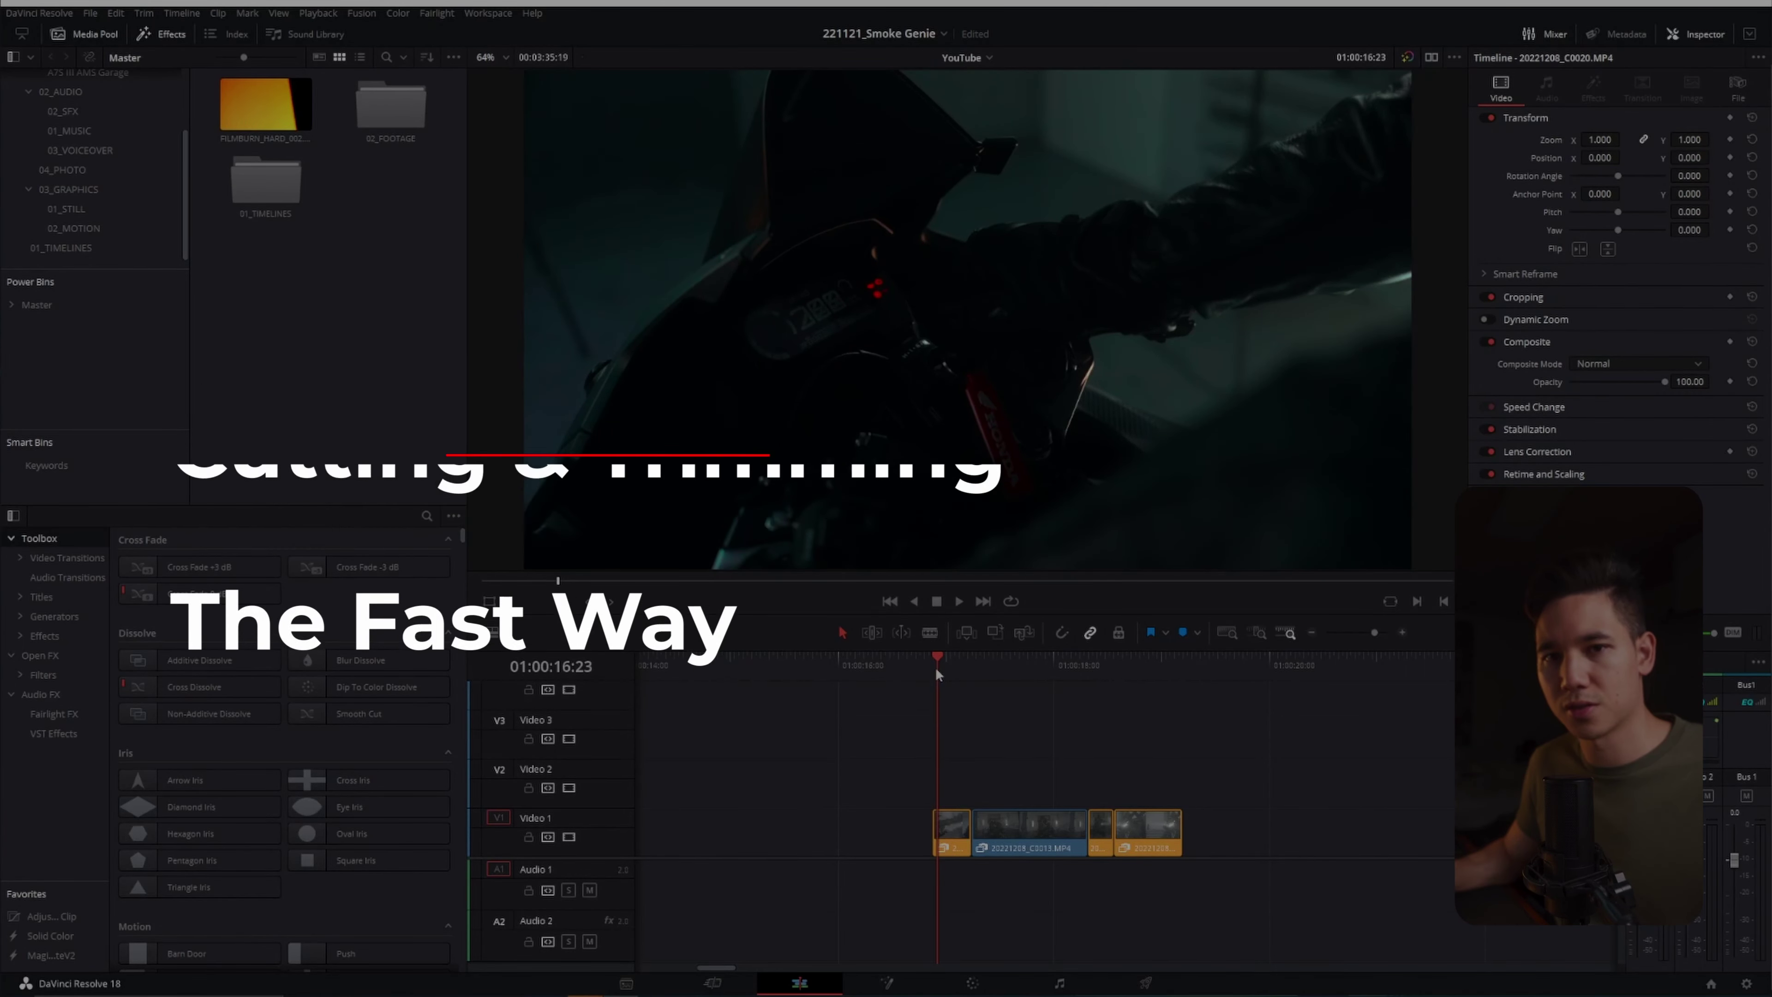
key("space")
key("space")
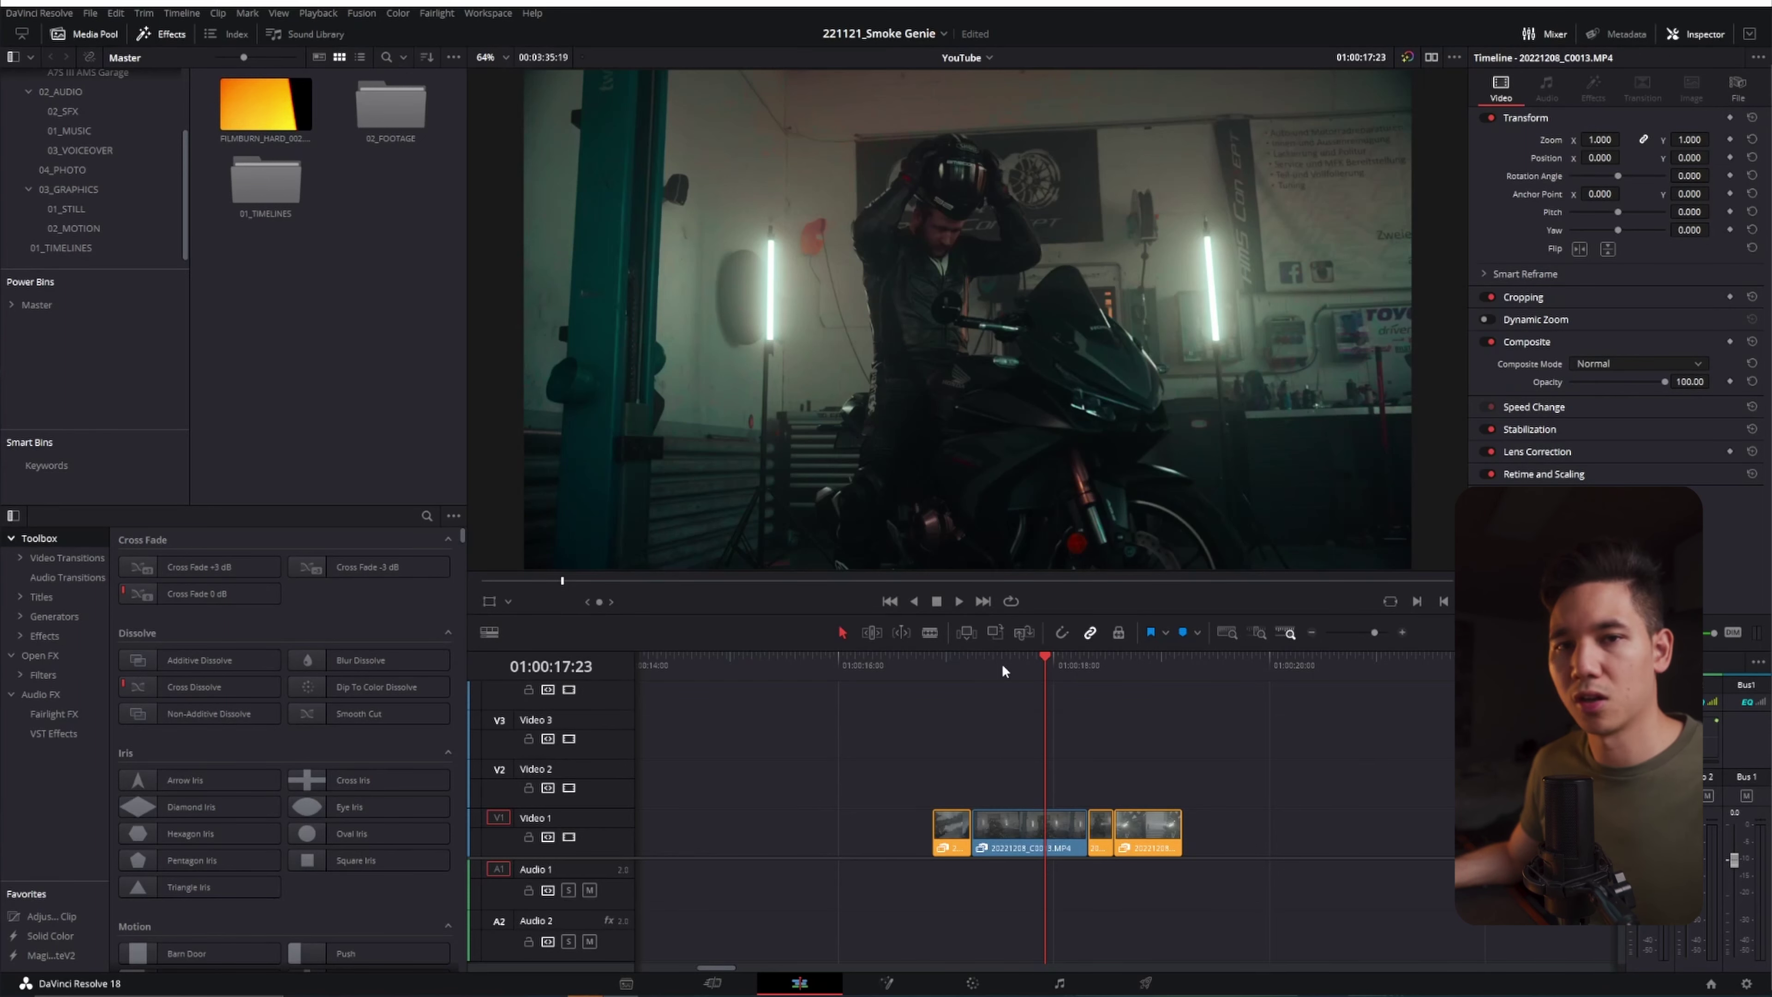
left_click_drag(1012, 826, 1284, 779)
left_click_drag(975, 780, 1083, 831)
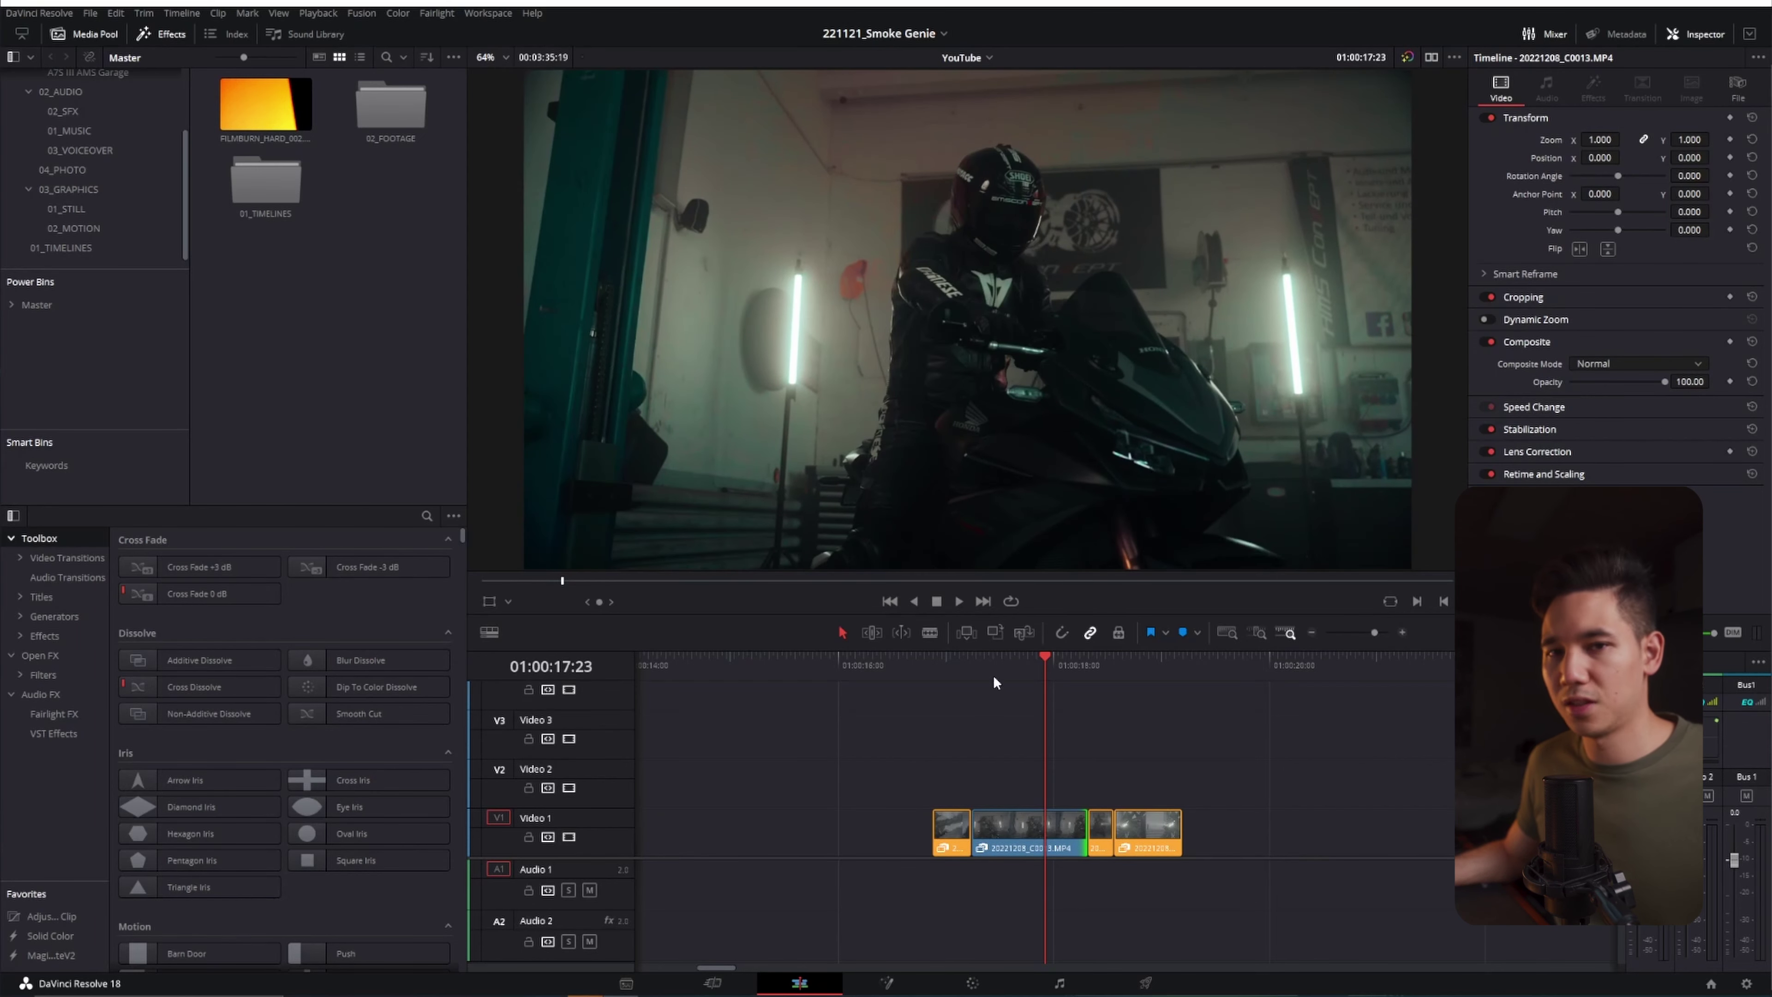
left_click(984, 687)
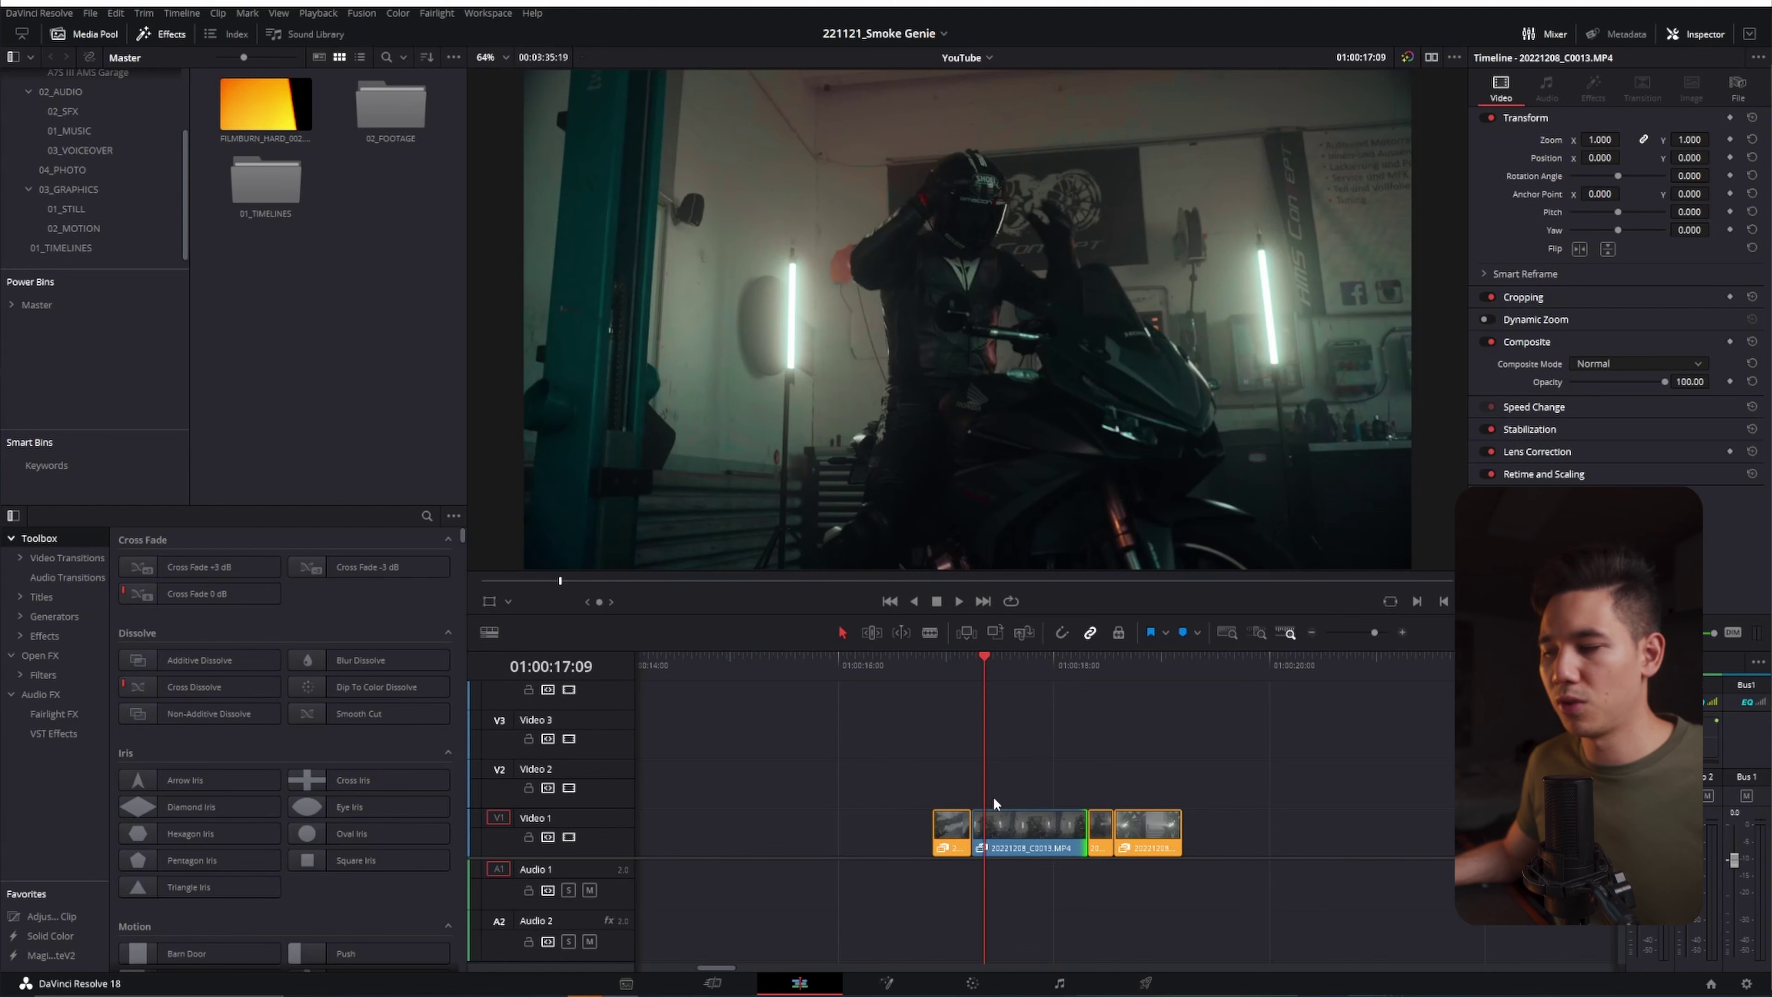
key("ctrl+z")
key("ctrl+z")
key("ctrl+z")
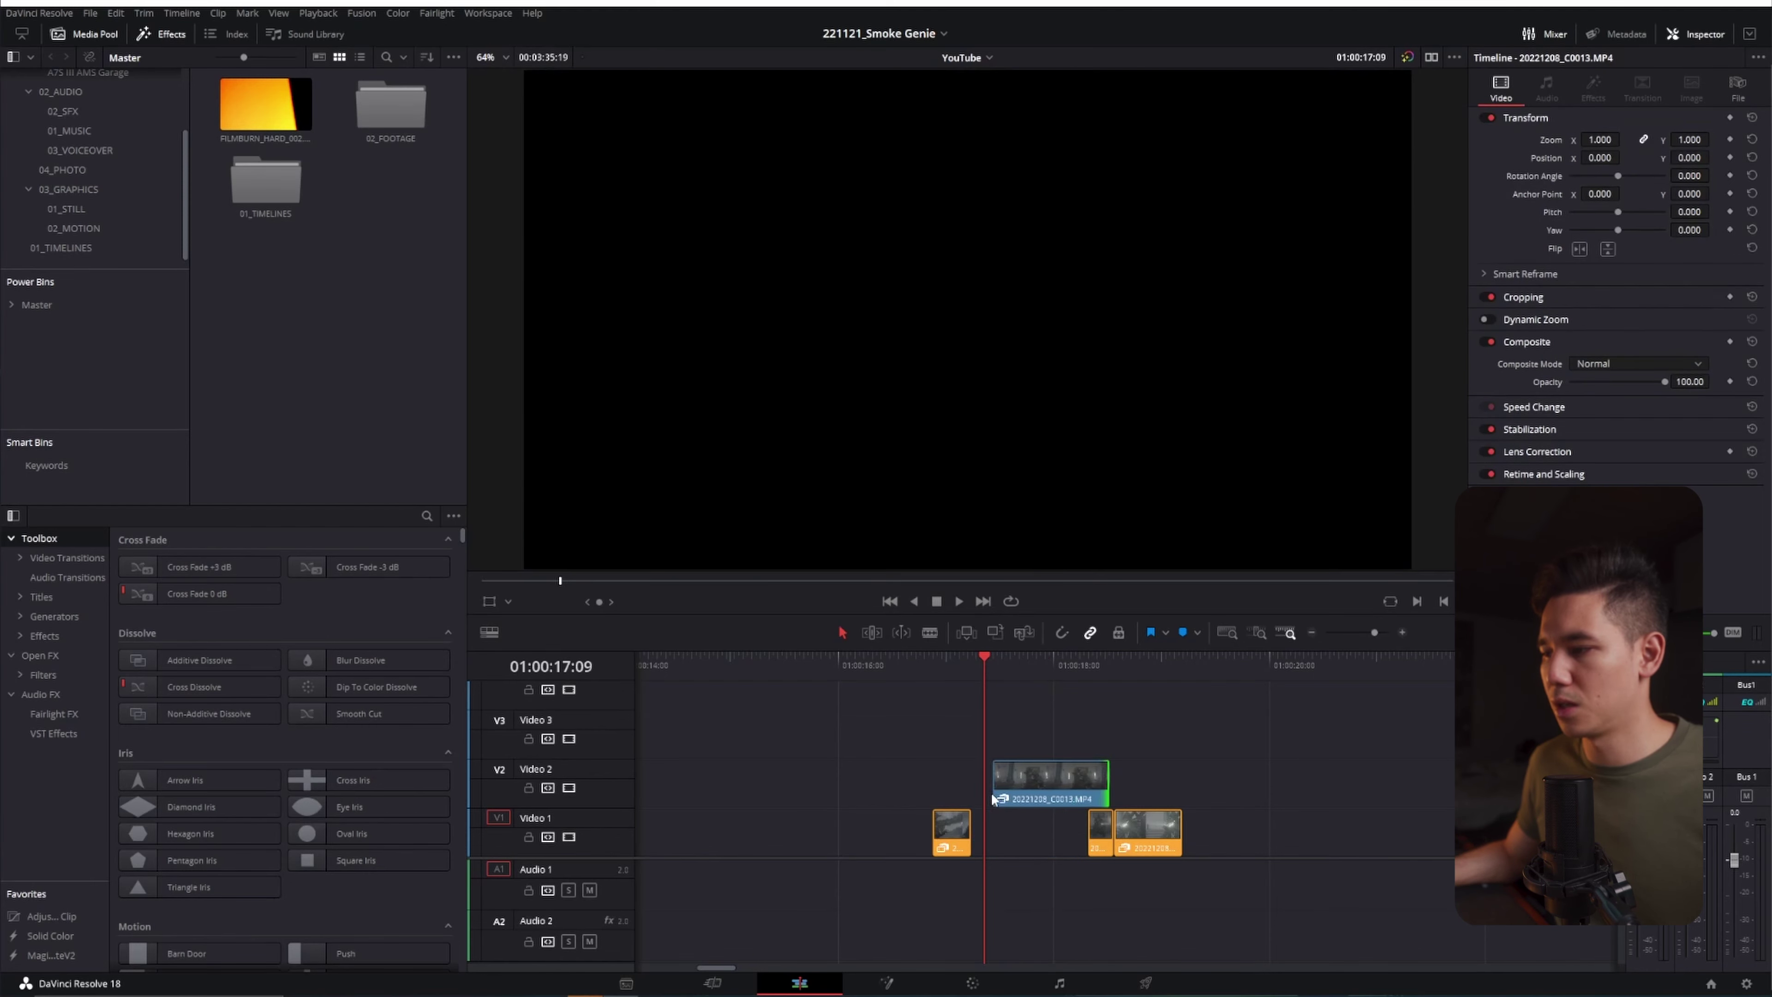
key("ctrl+shift+z")
mouse_move(1028, 661)
left_mouse_down()
mouse_move(1057, 668)
mouse_move(1017, 663)
left_mouse_up()
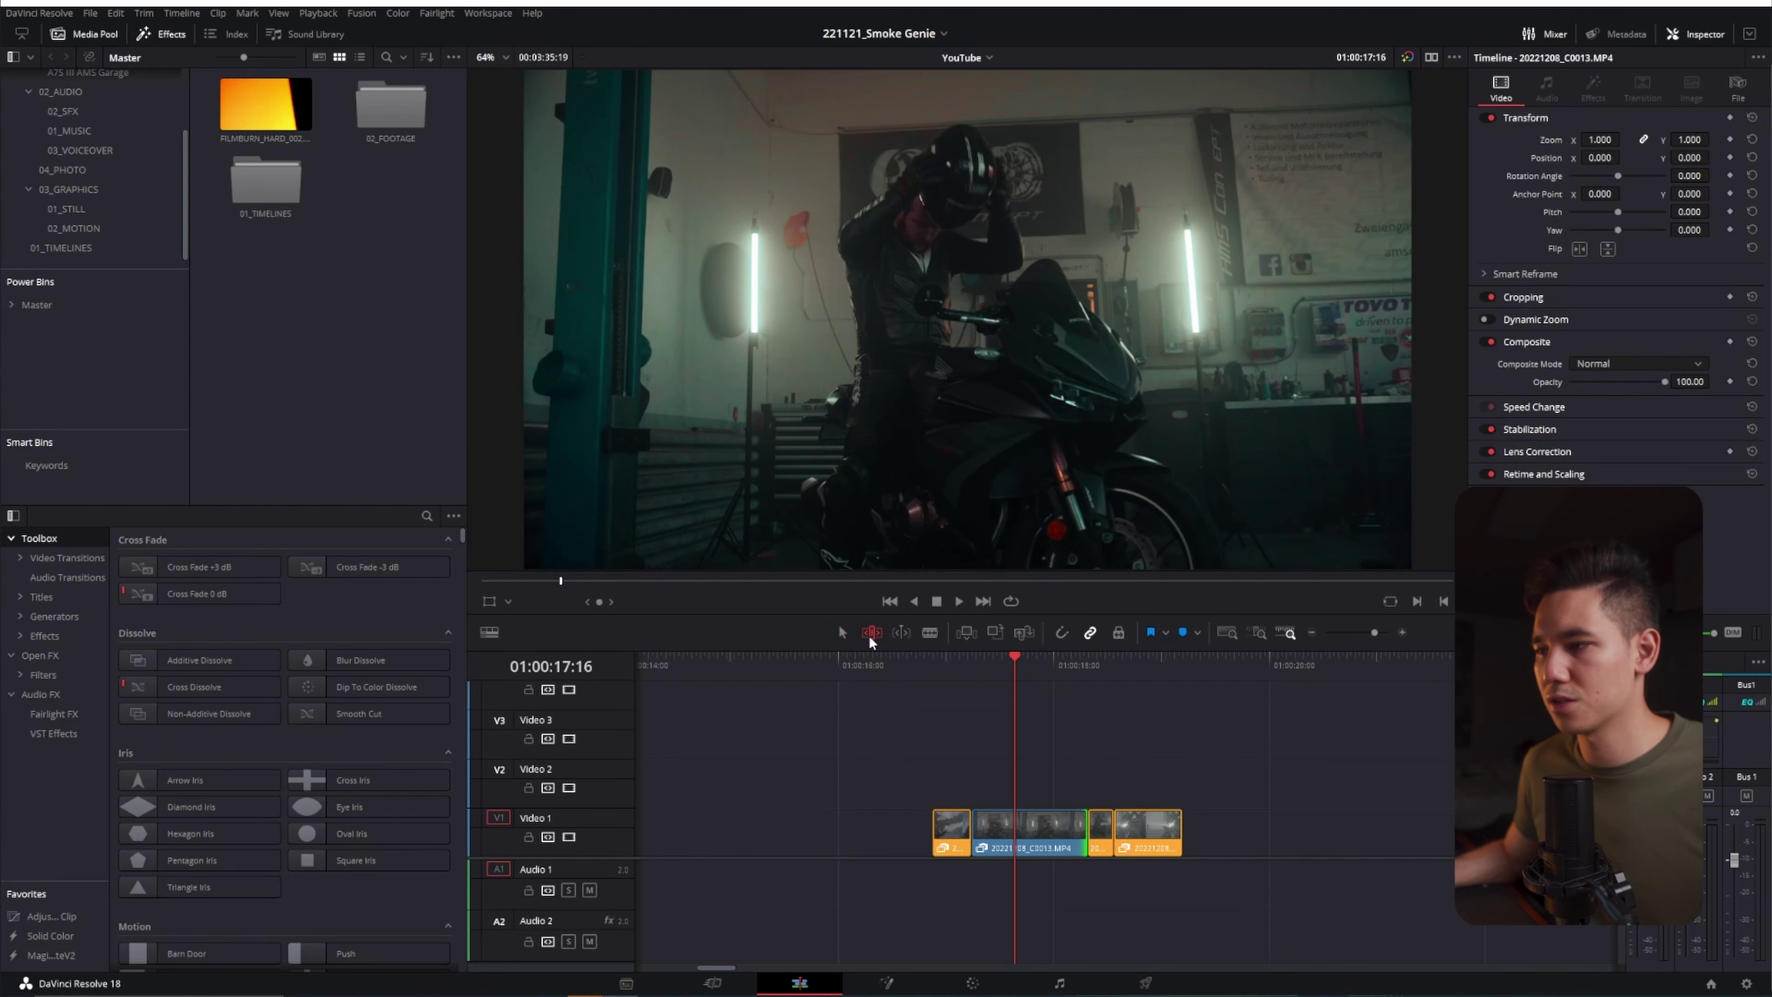
Step: Slip the C0013 clip's footage by 13 frames and play the edit back
mouse_move(1025, 828)
left_mouse_down()
mouse_move(831, 829)
mouse_move(1020, 828)
mouse_move(834, 828)
mouse_move(1010, 817)
left_mouse_up()
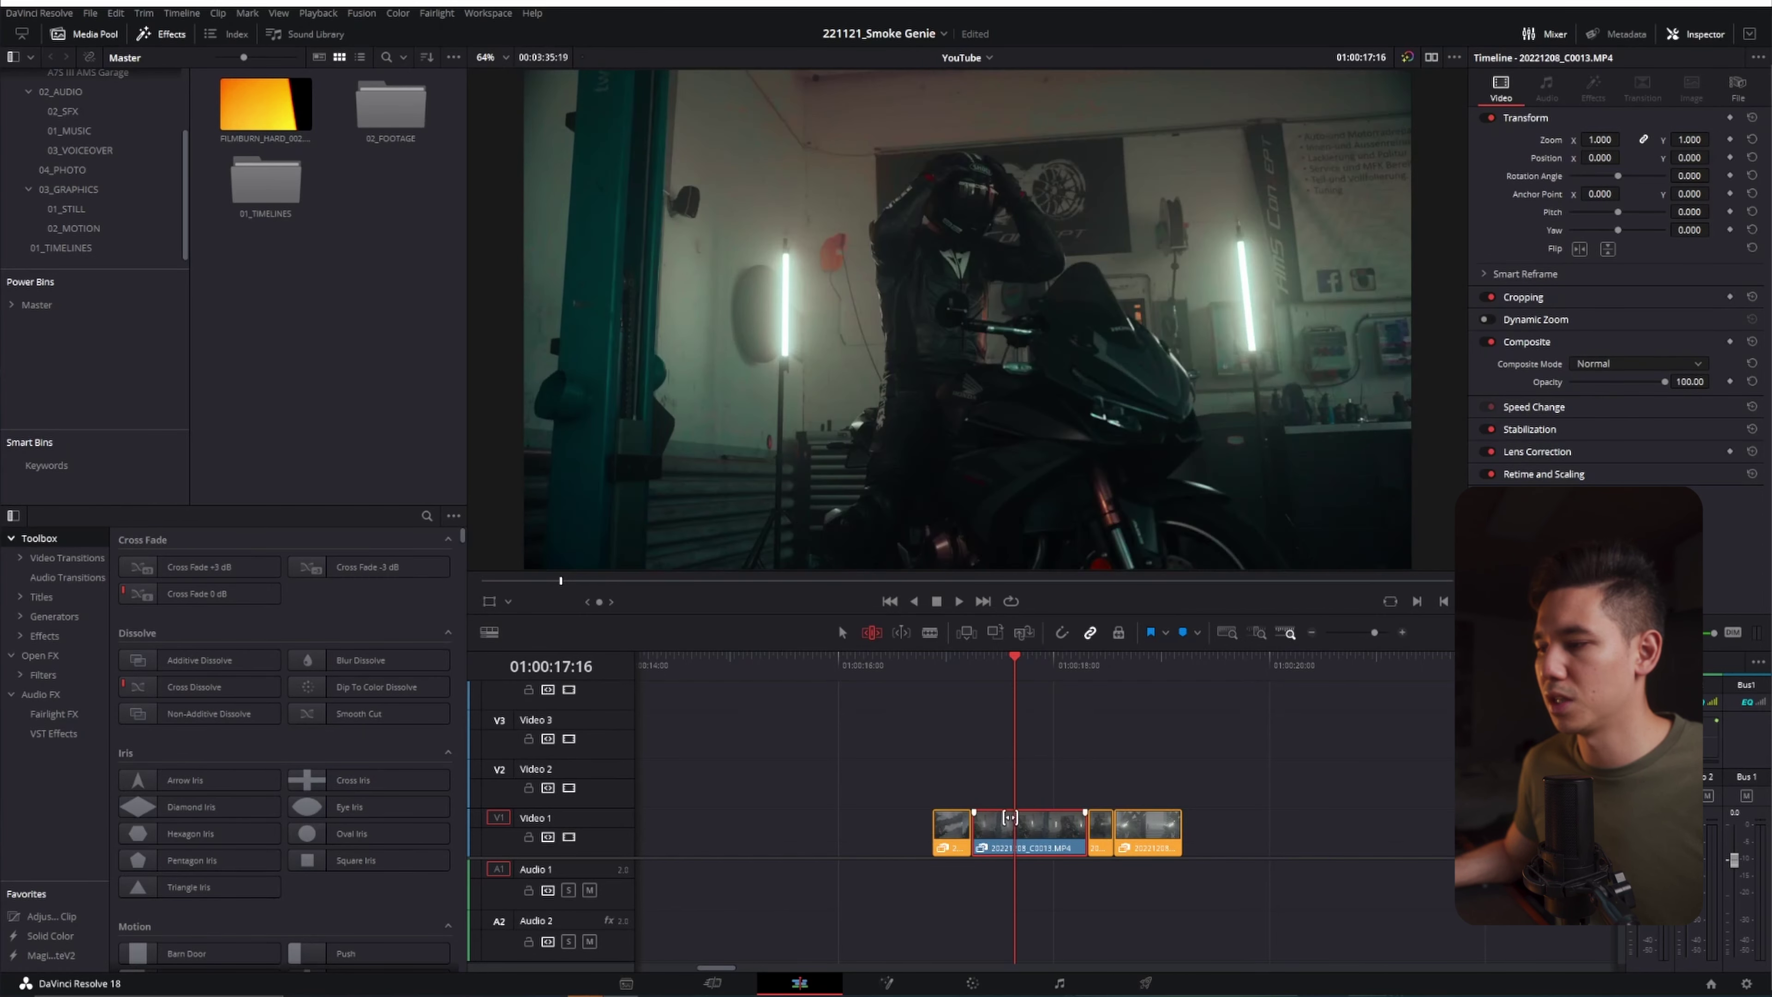
left_click(975, 667)
key("space")
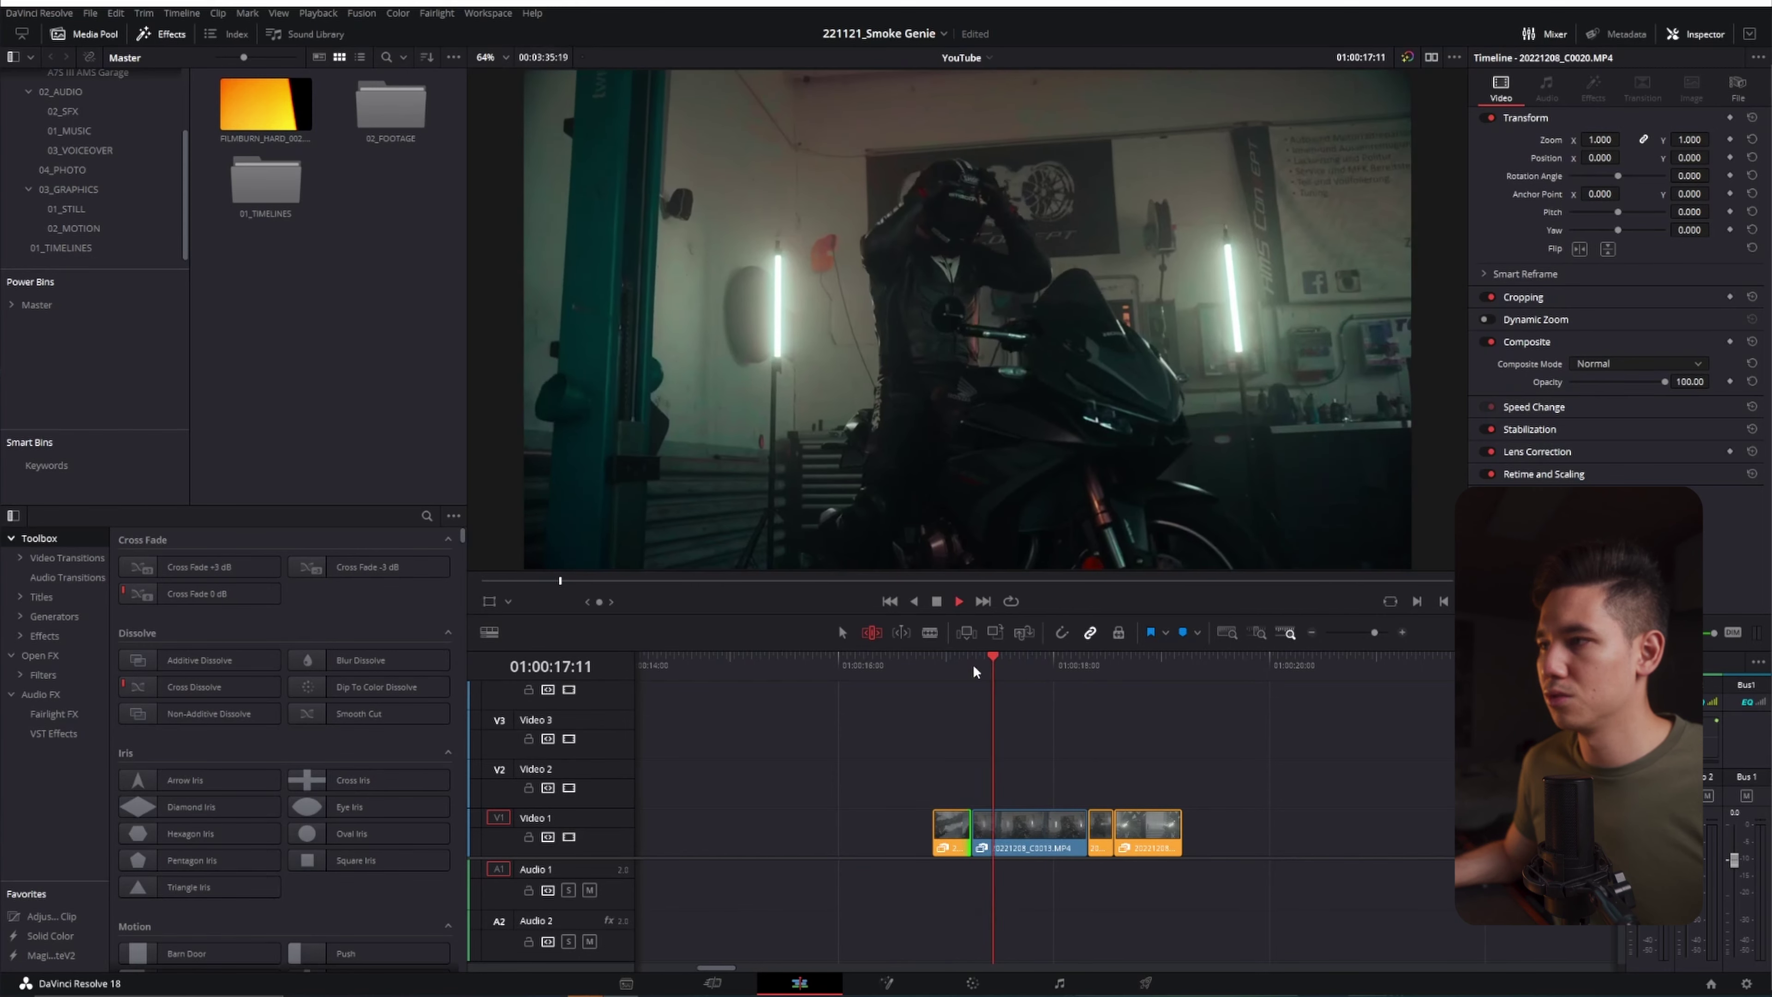
key("space")
Step: Slip C0013 back 3 frames, return to Selection mode with A, and review playback
left_click_drag(1075, 668, 1084, 681)
left_click_drag(1035, 823, 1209, 820)
key("a")
key("shift+Left")
key("space")
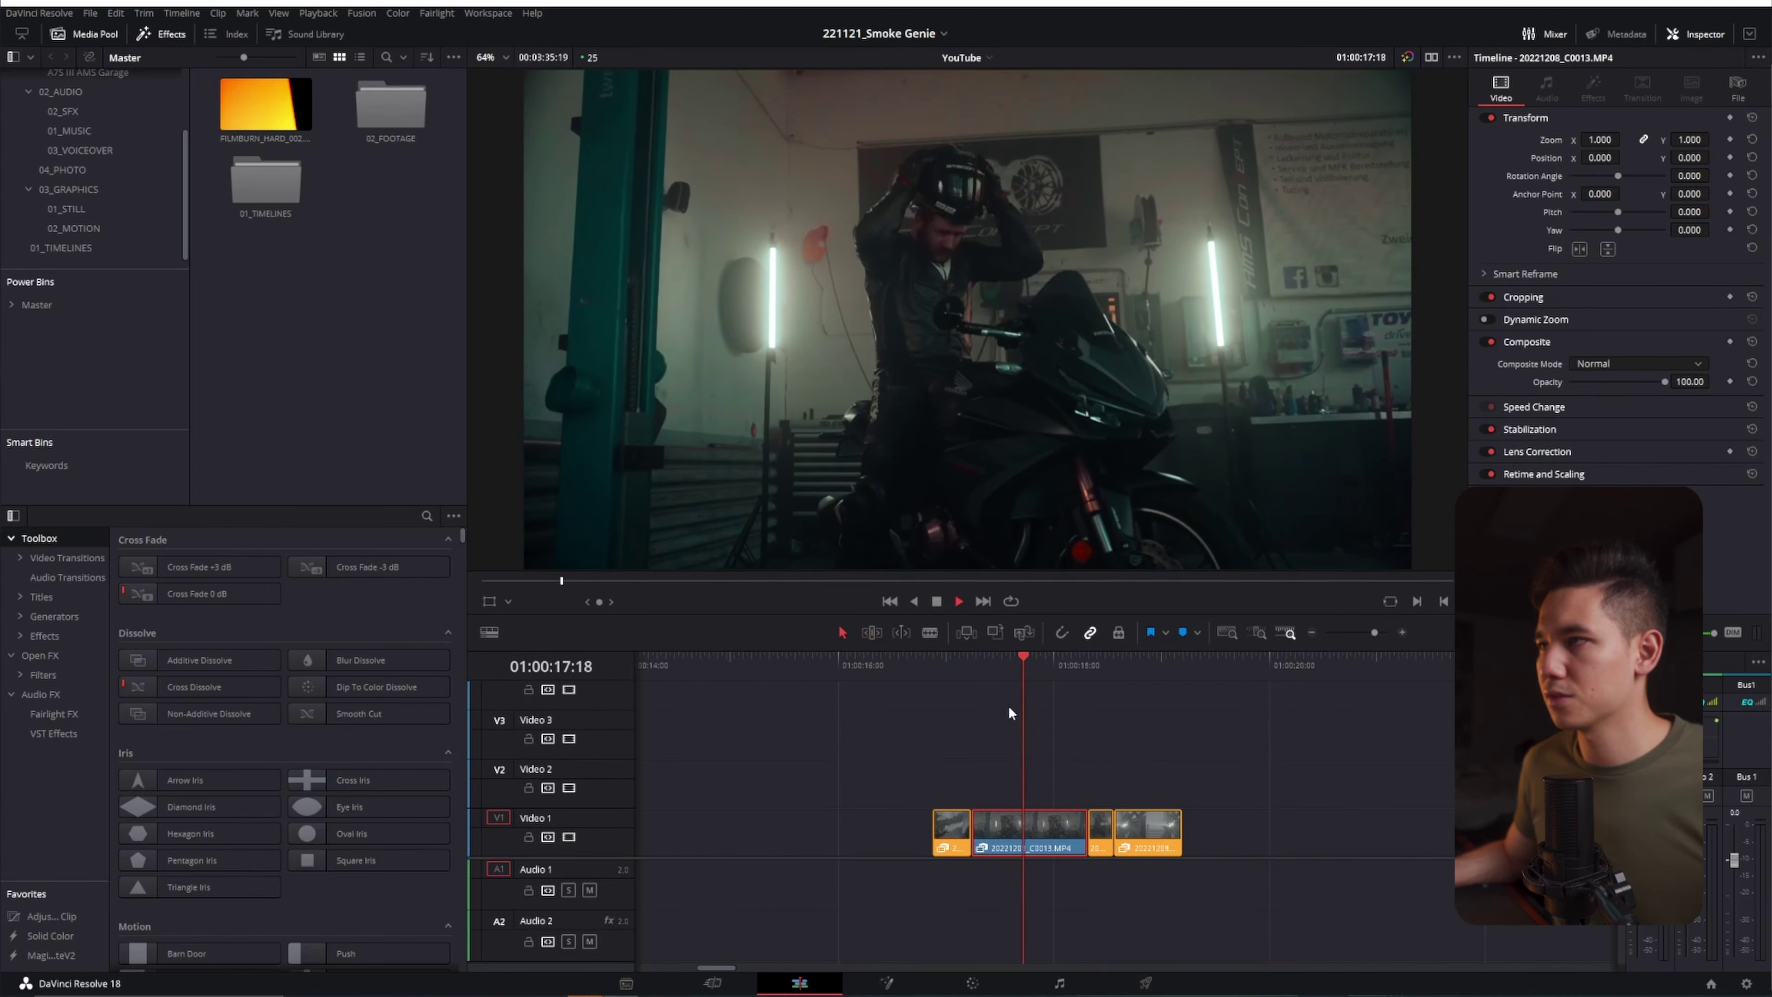
key("space")
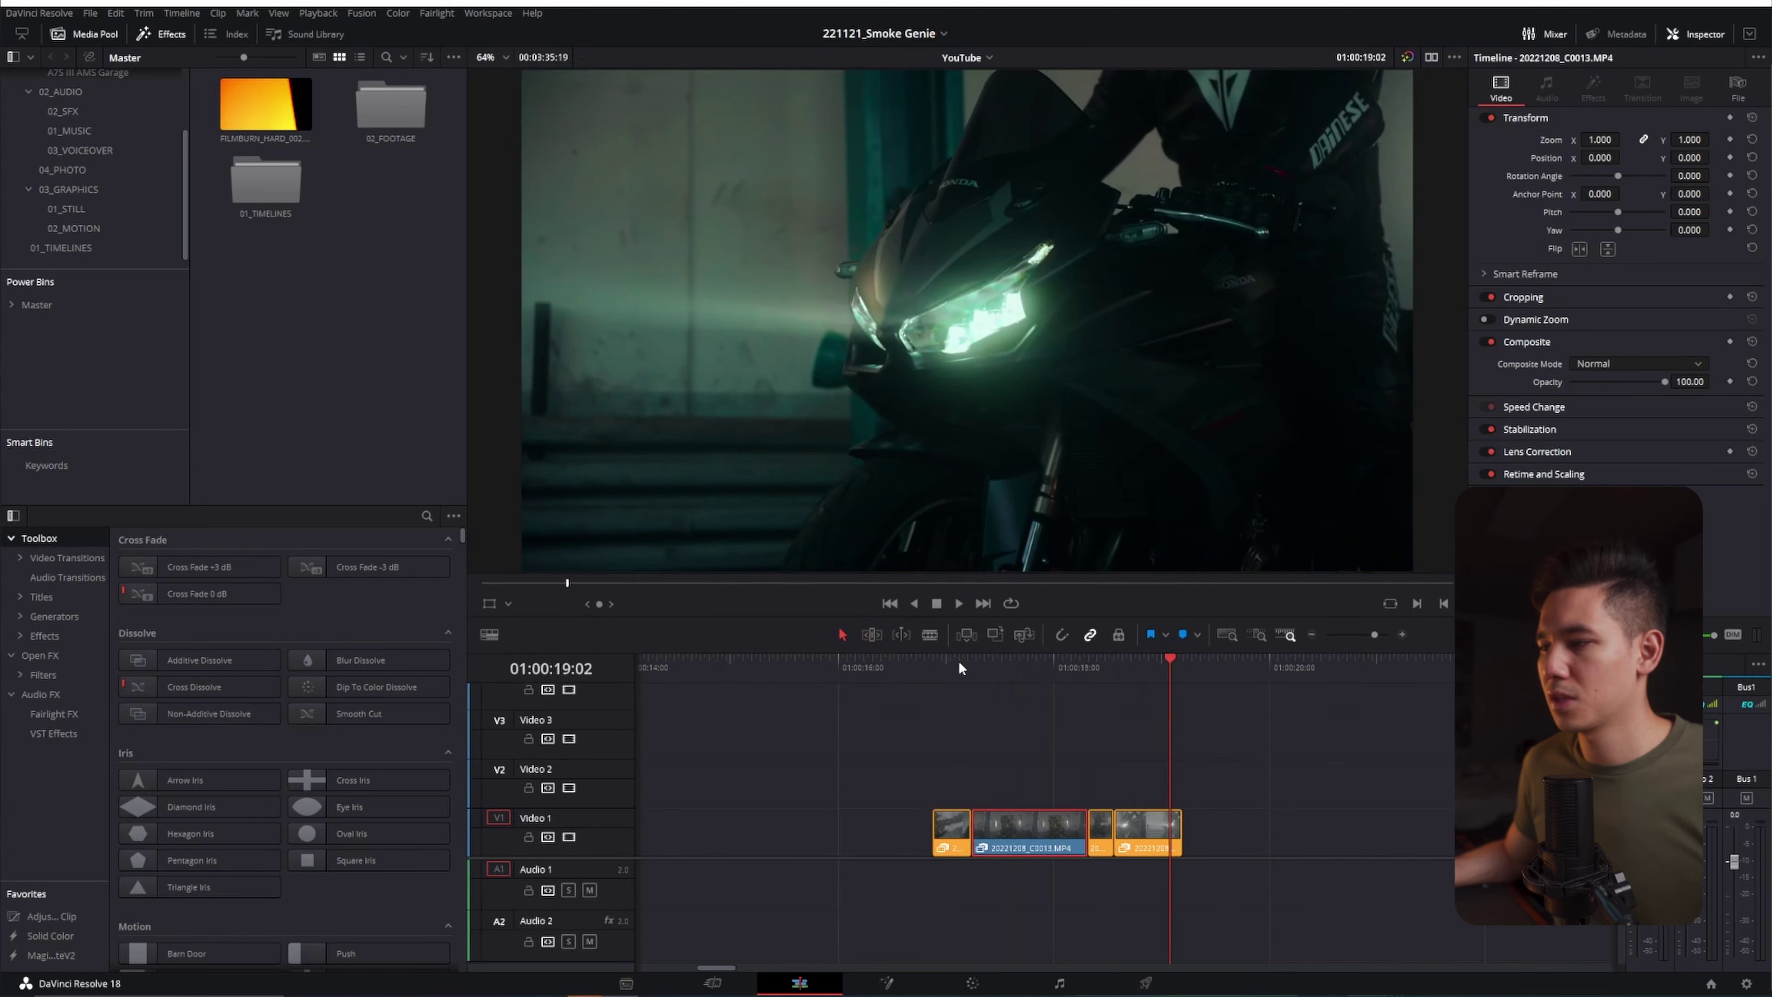
left_click(976, 667)
key("space")
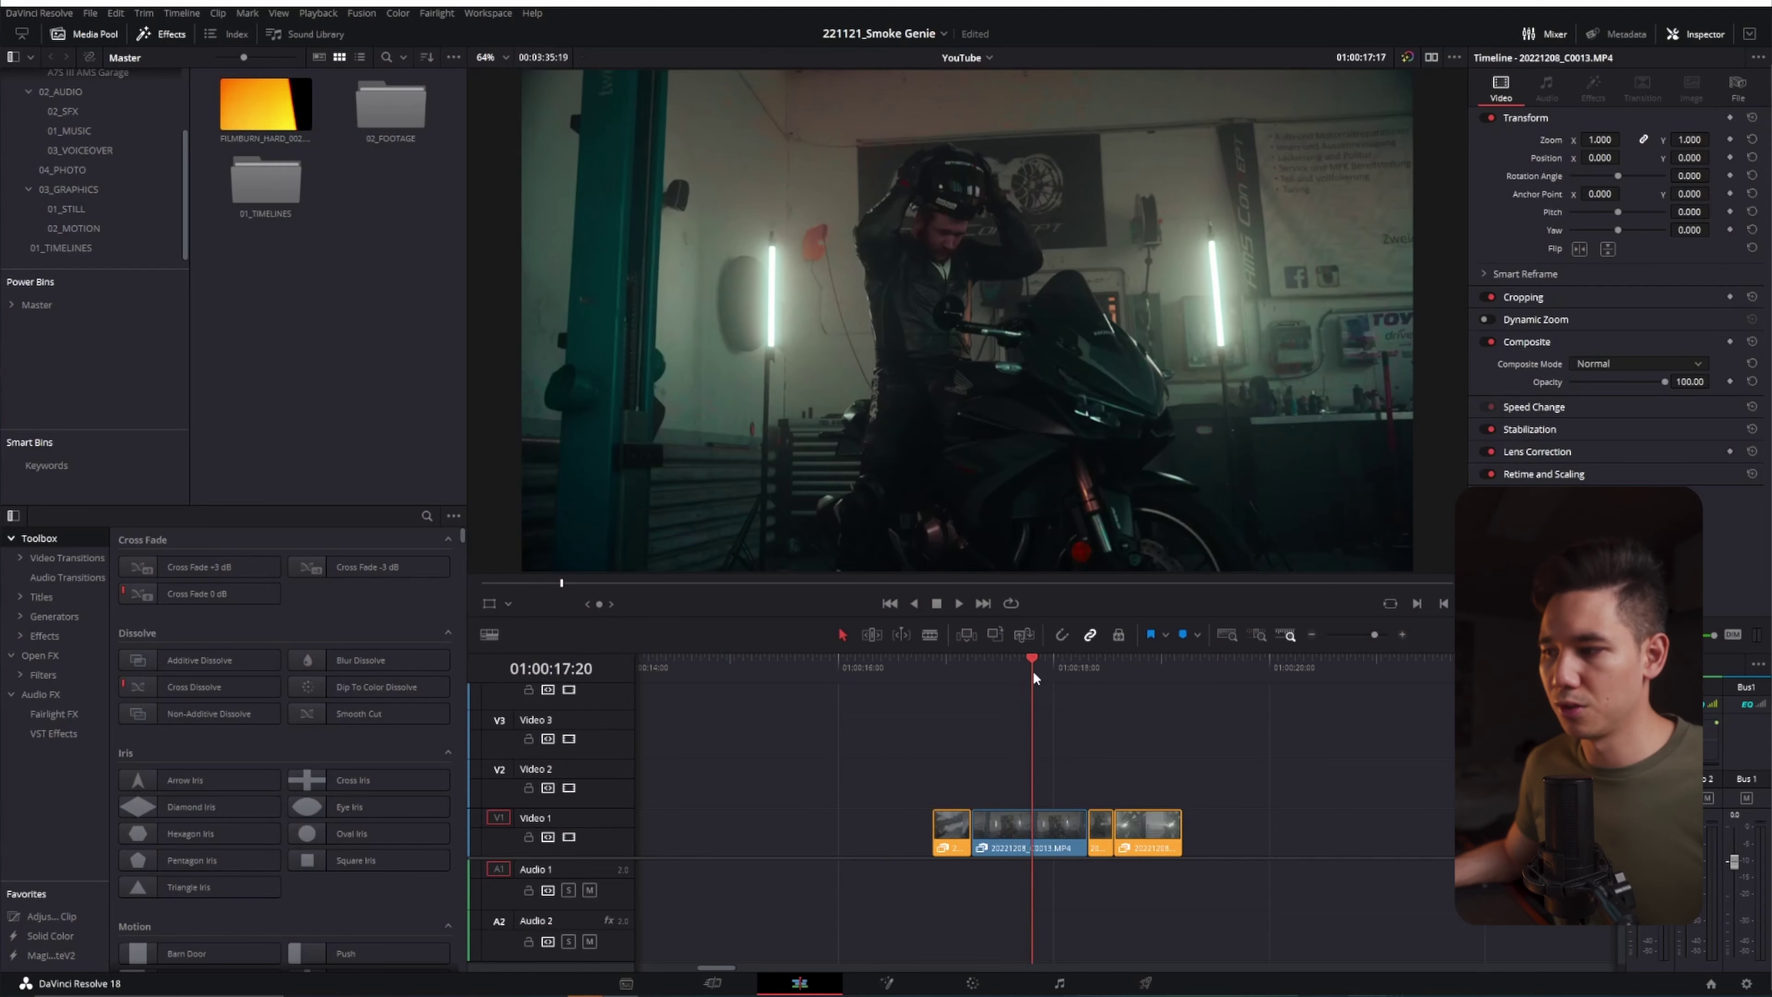
Step: Split C0013 at the playhead, lift the piece to Video 3, close the gap, then undo both moves
key("ctrl+backslash")
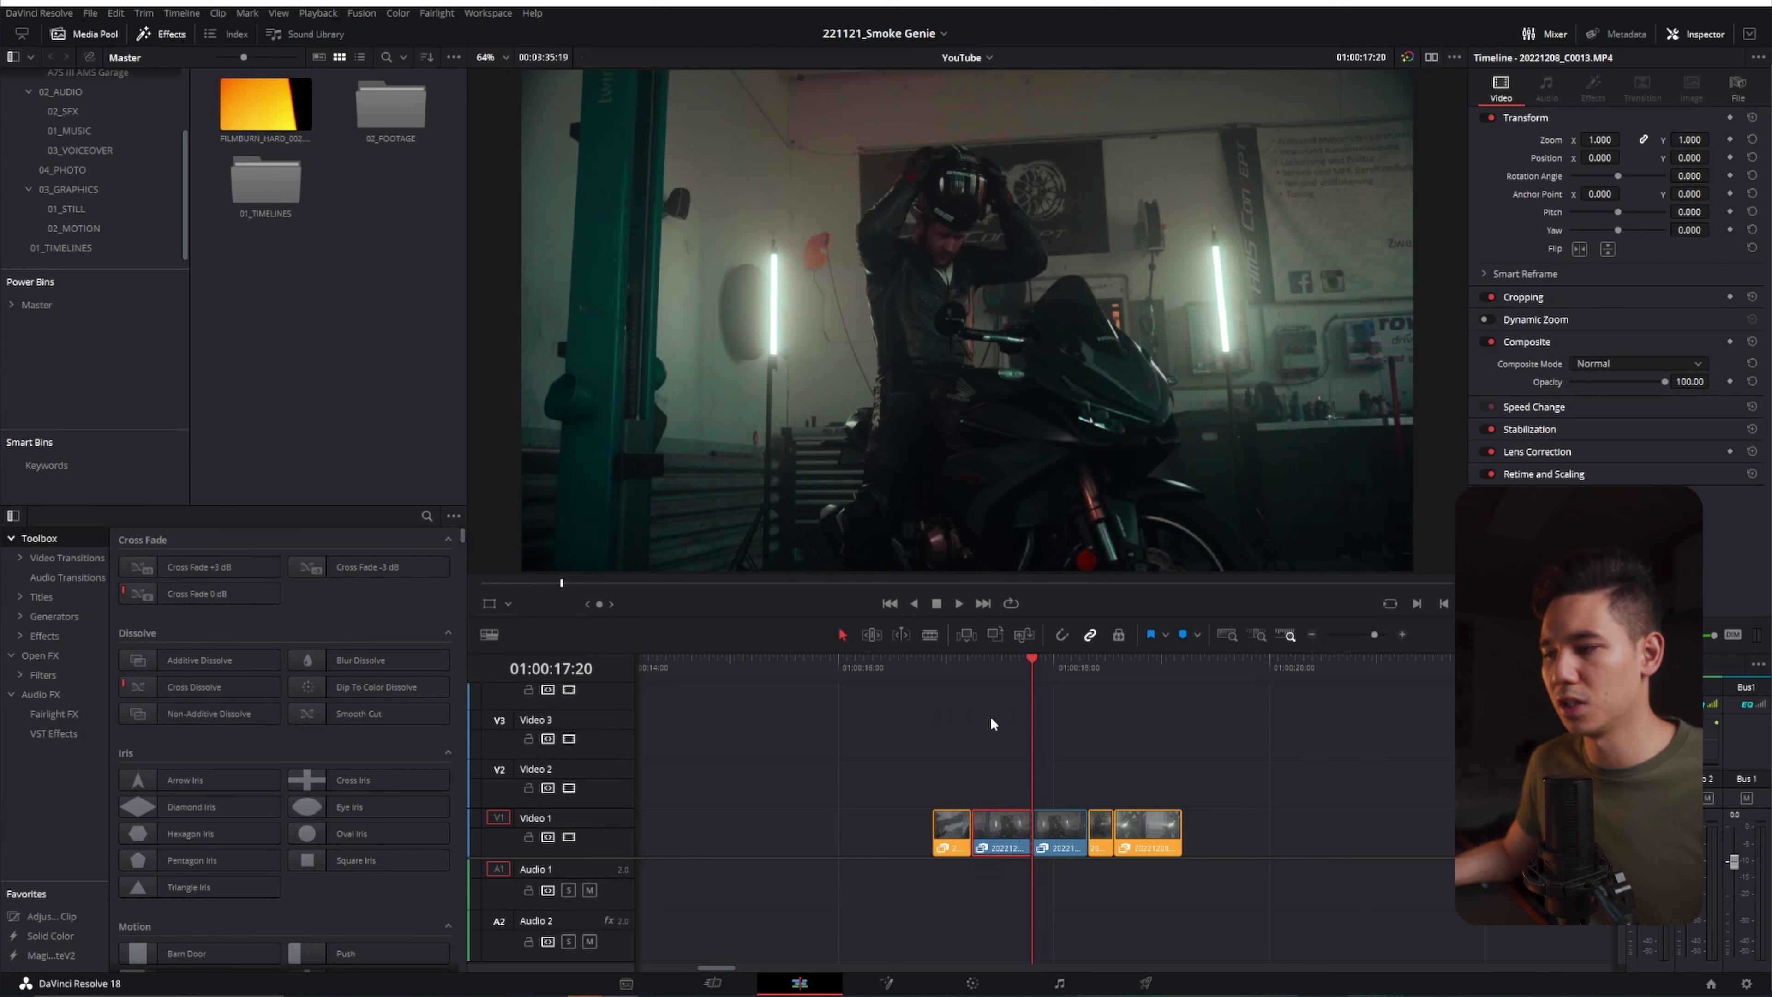
left_click_drag(1007, 830, 924, 739)
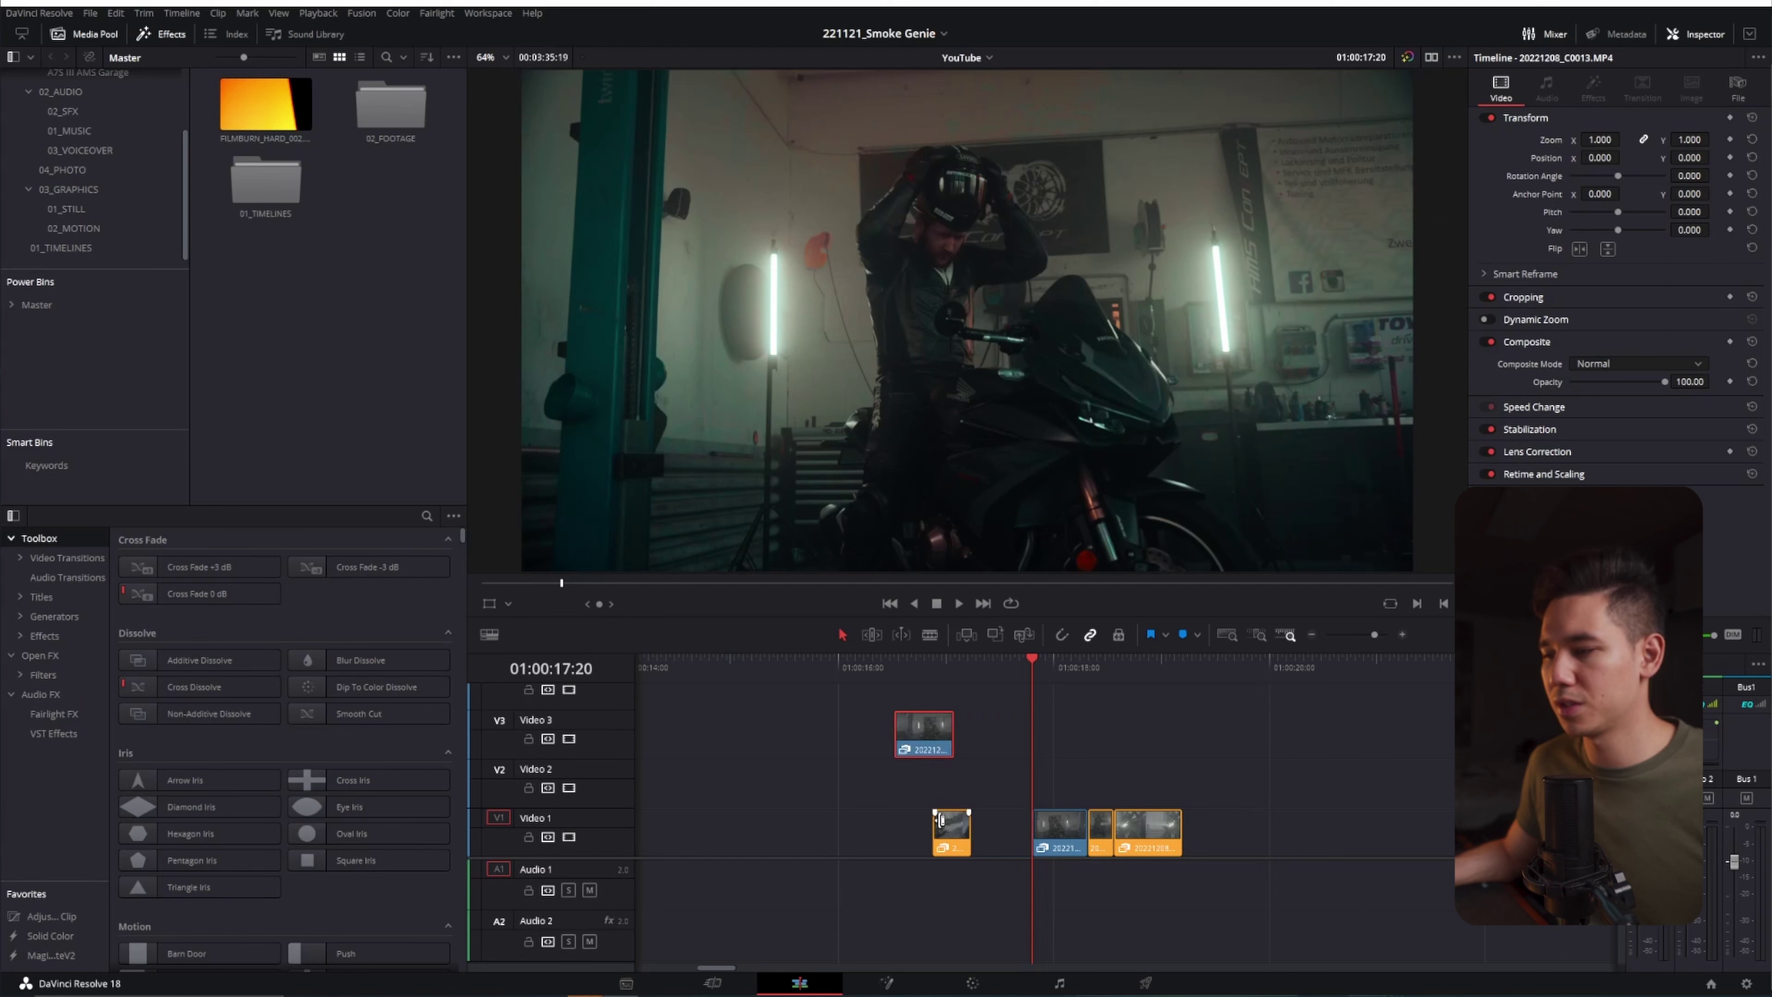
key("y")
left_click_drag(1073, 838, 1012, 837)
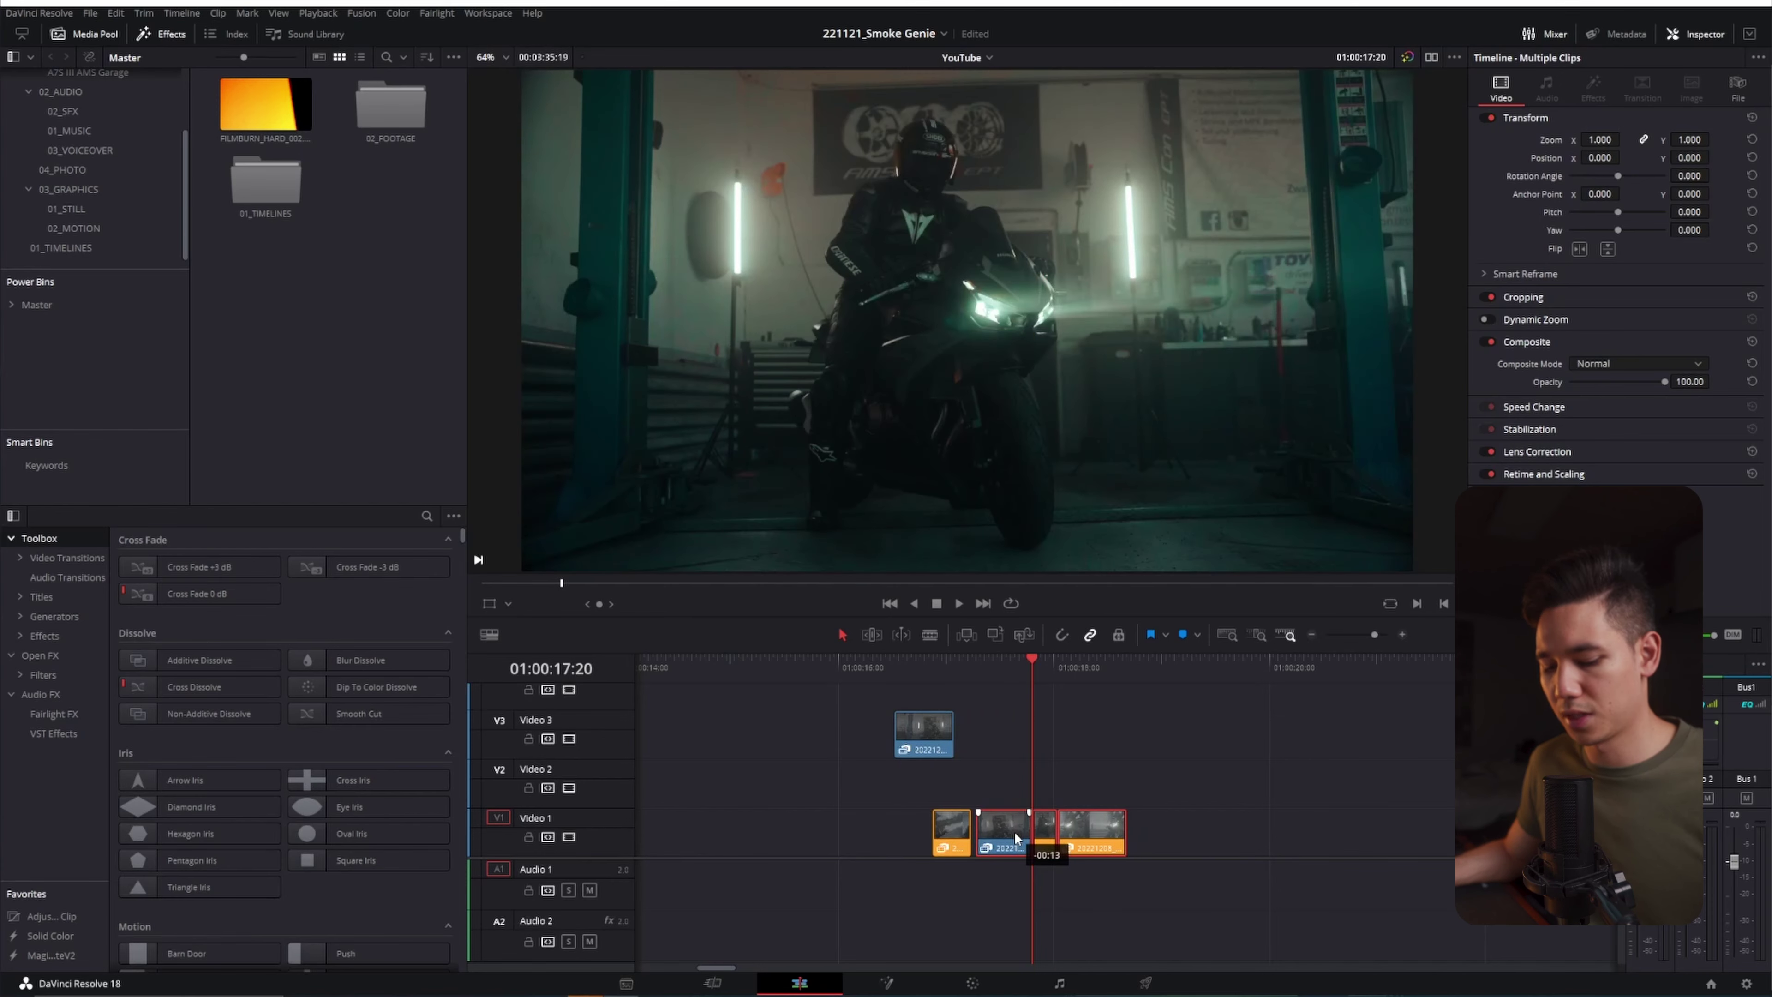
key("ctrl+z")
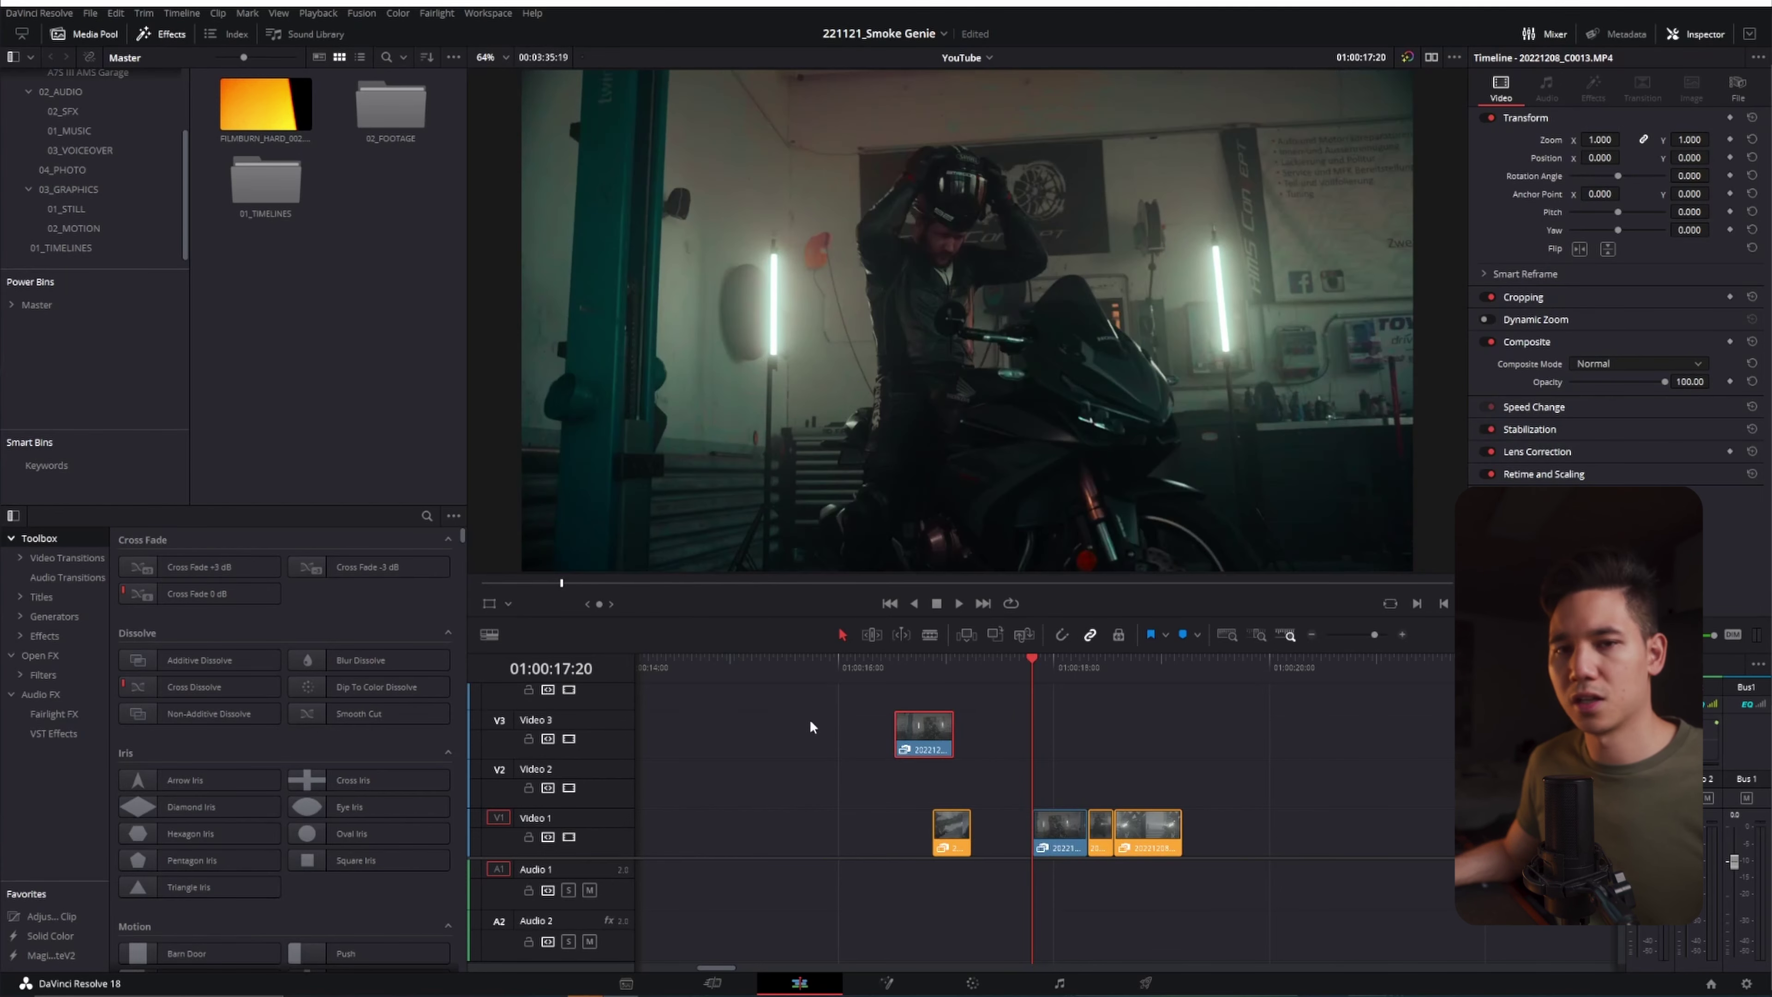
key("ctrl+z")
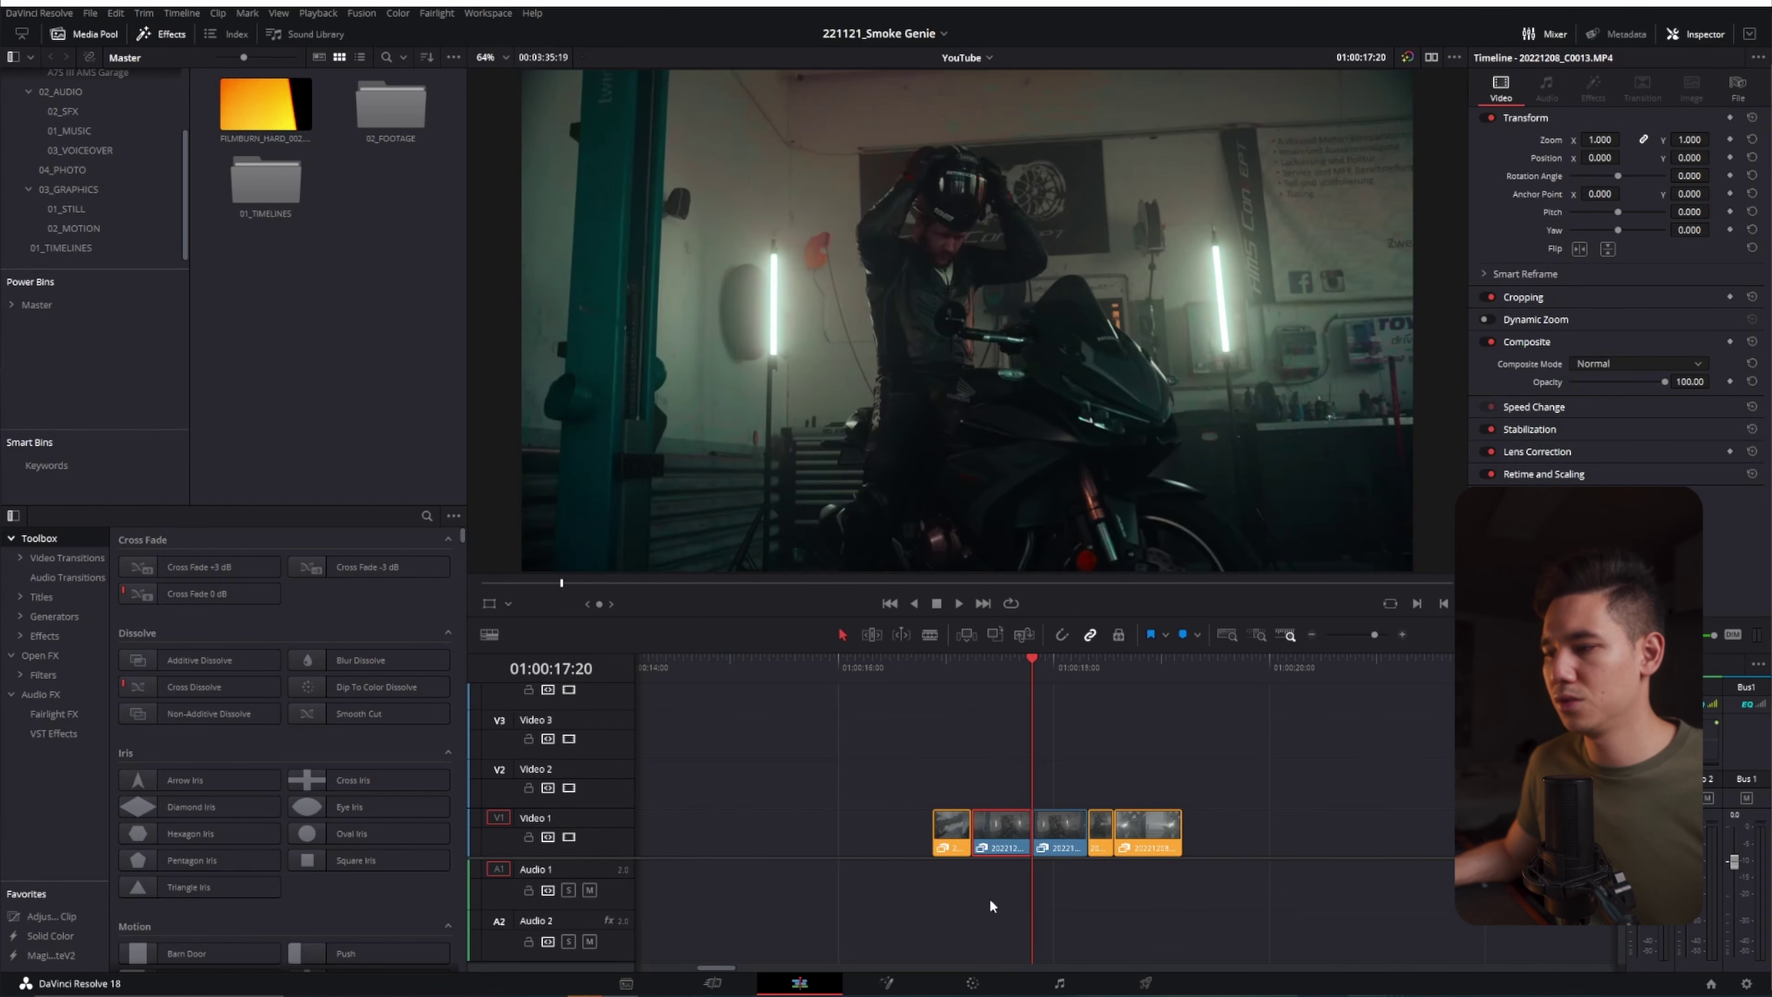
Step: Ripple-delete the selected clip with F and open Keyboard Customization to show its mapping
key("Delete")
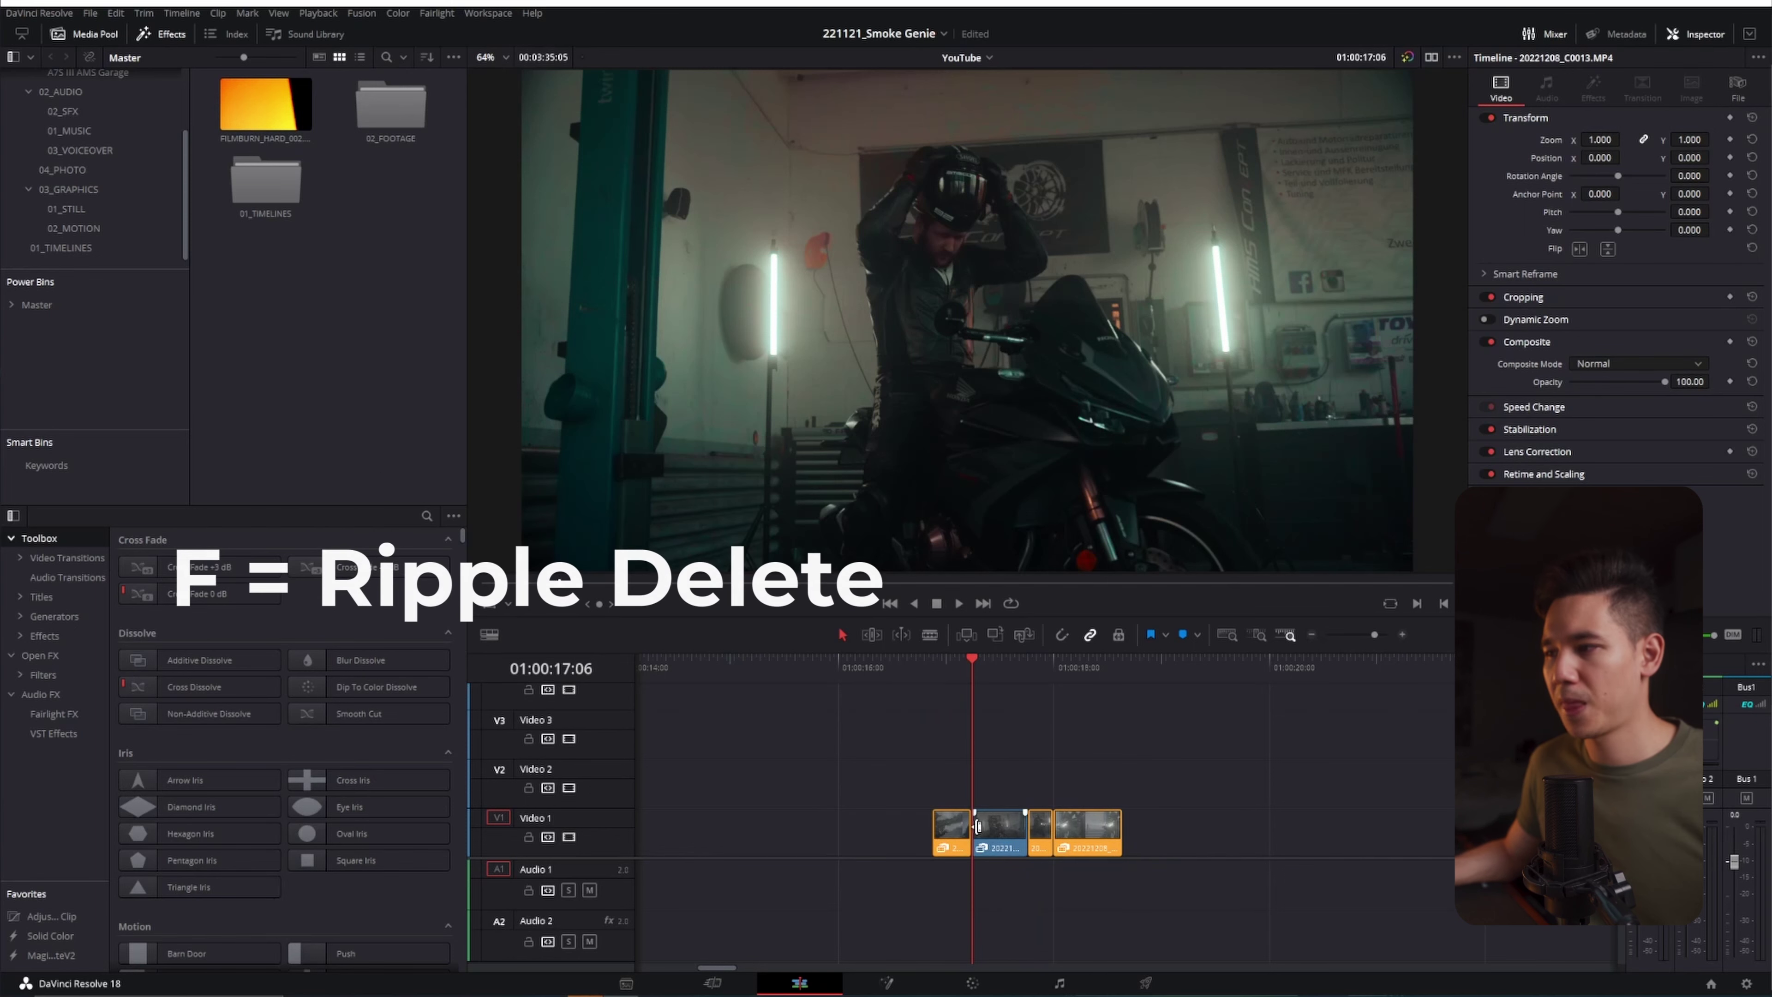
key("ctrl+z")
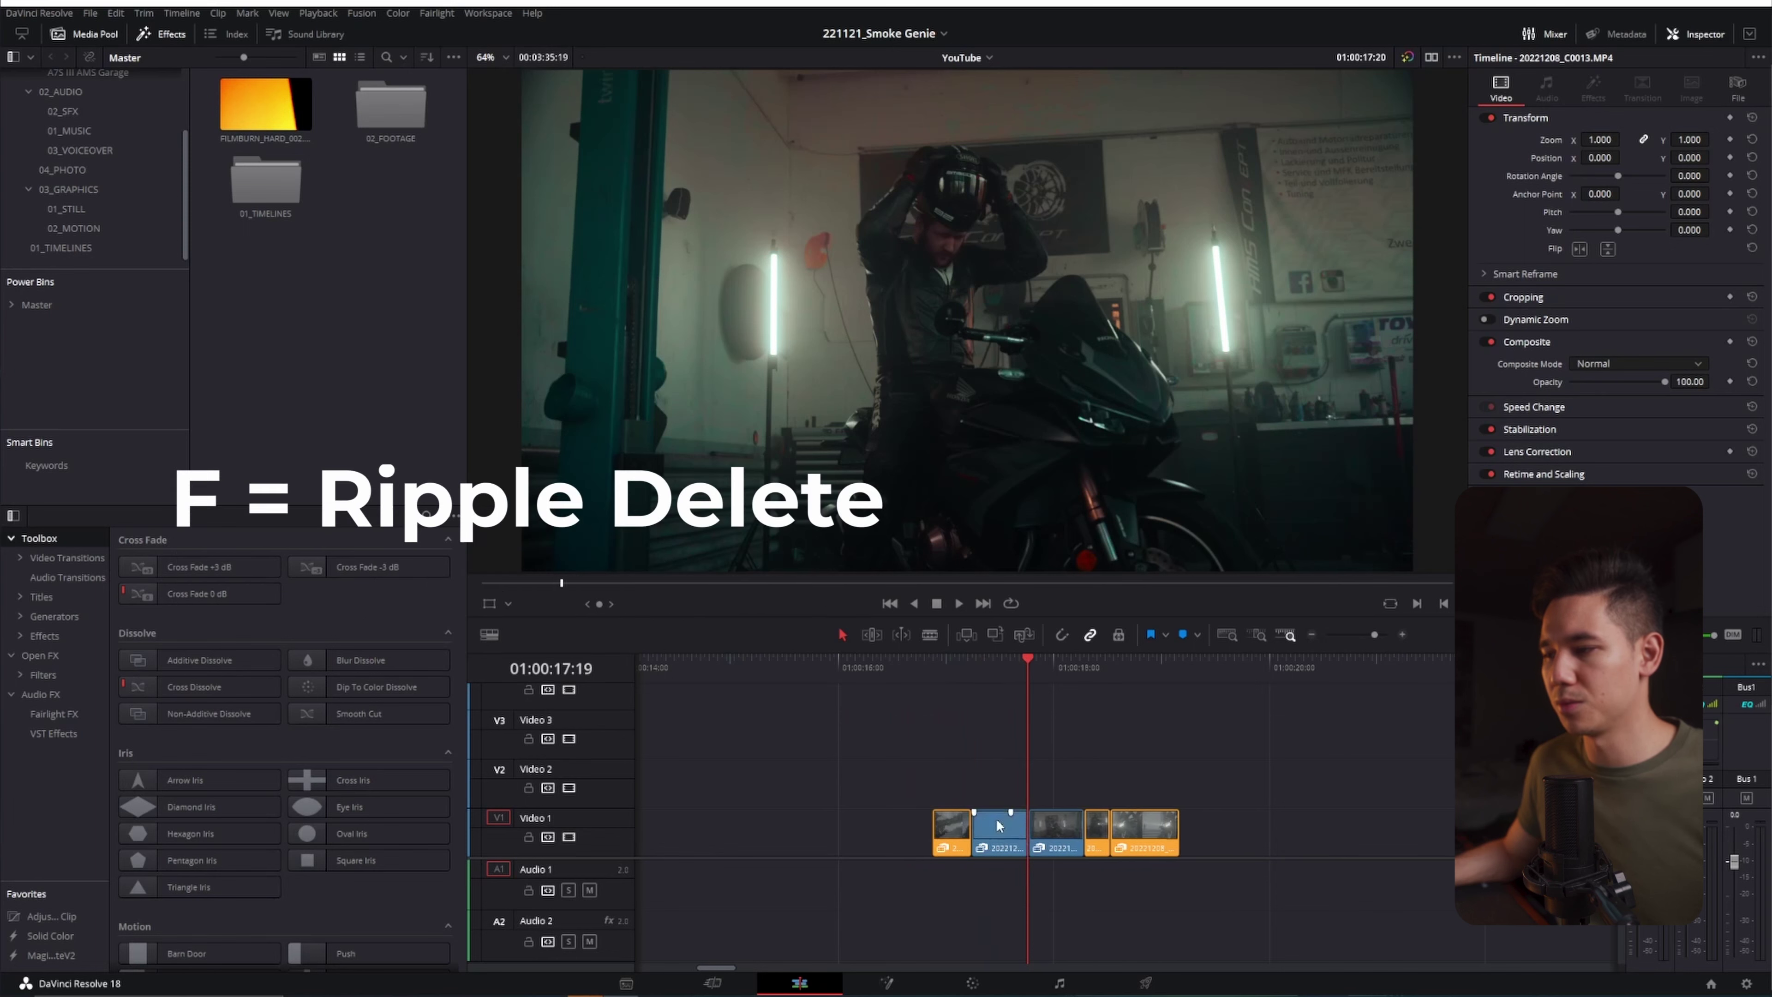
left_click(115, 12)
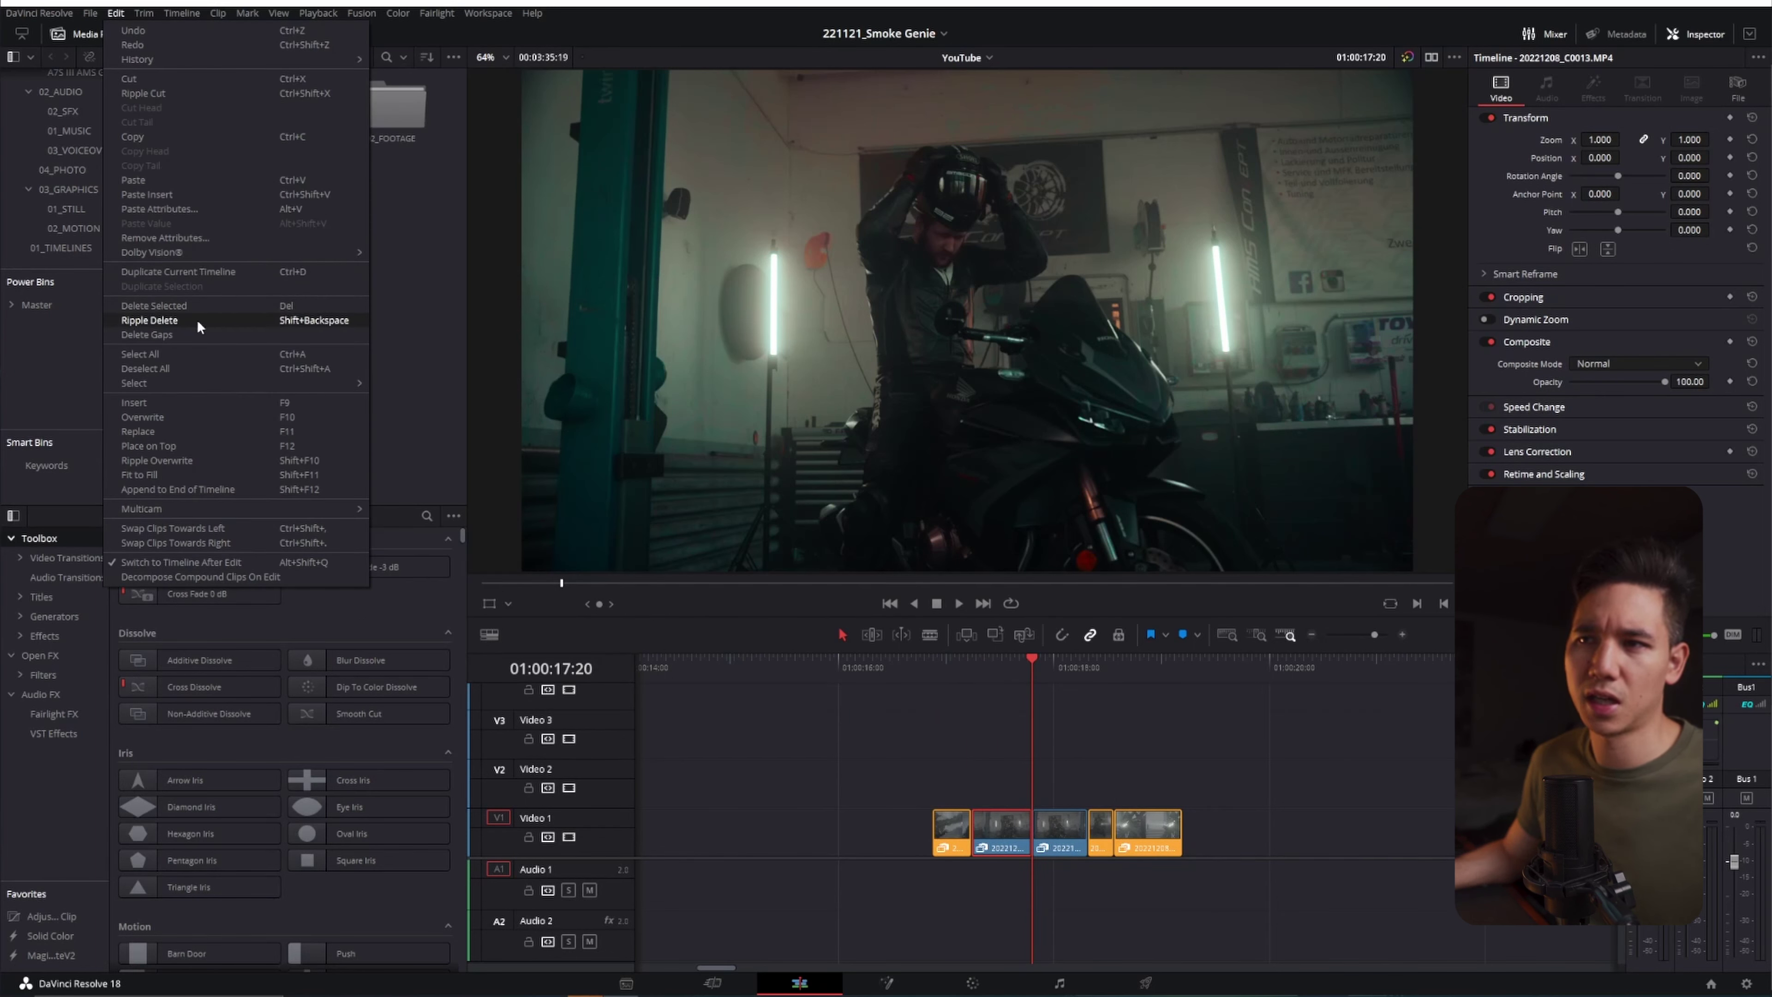
left_click(853, 685)
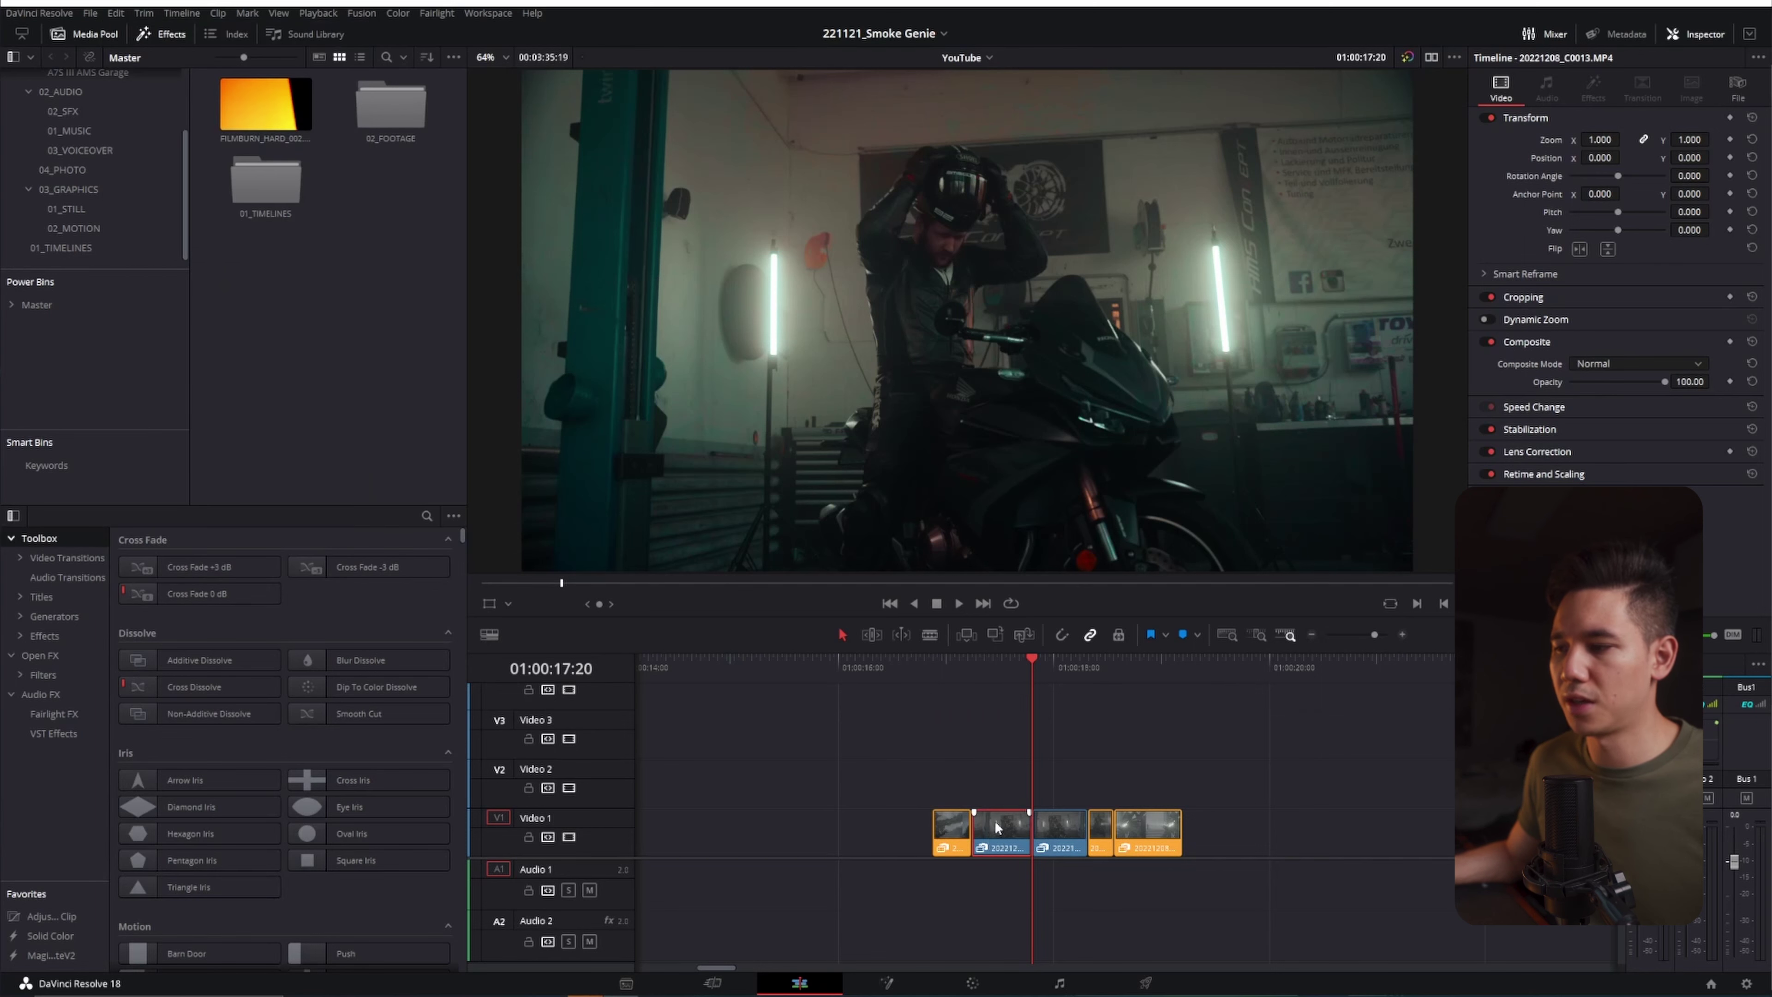
key("f")
key("ctrl+alt+k")
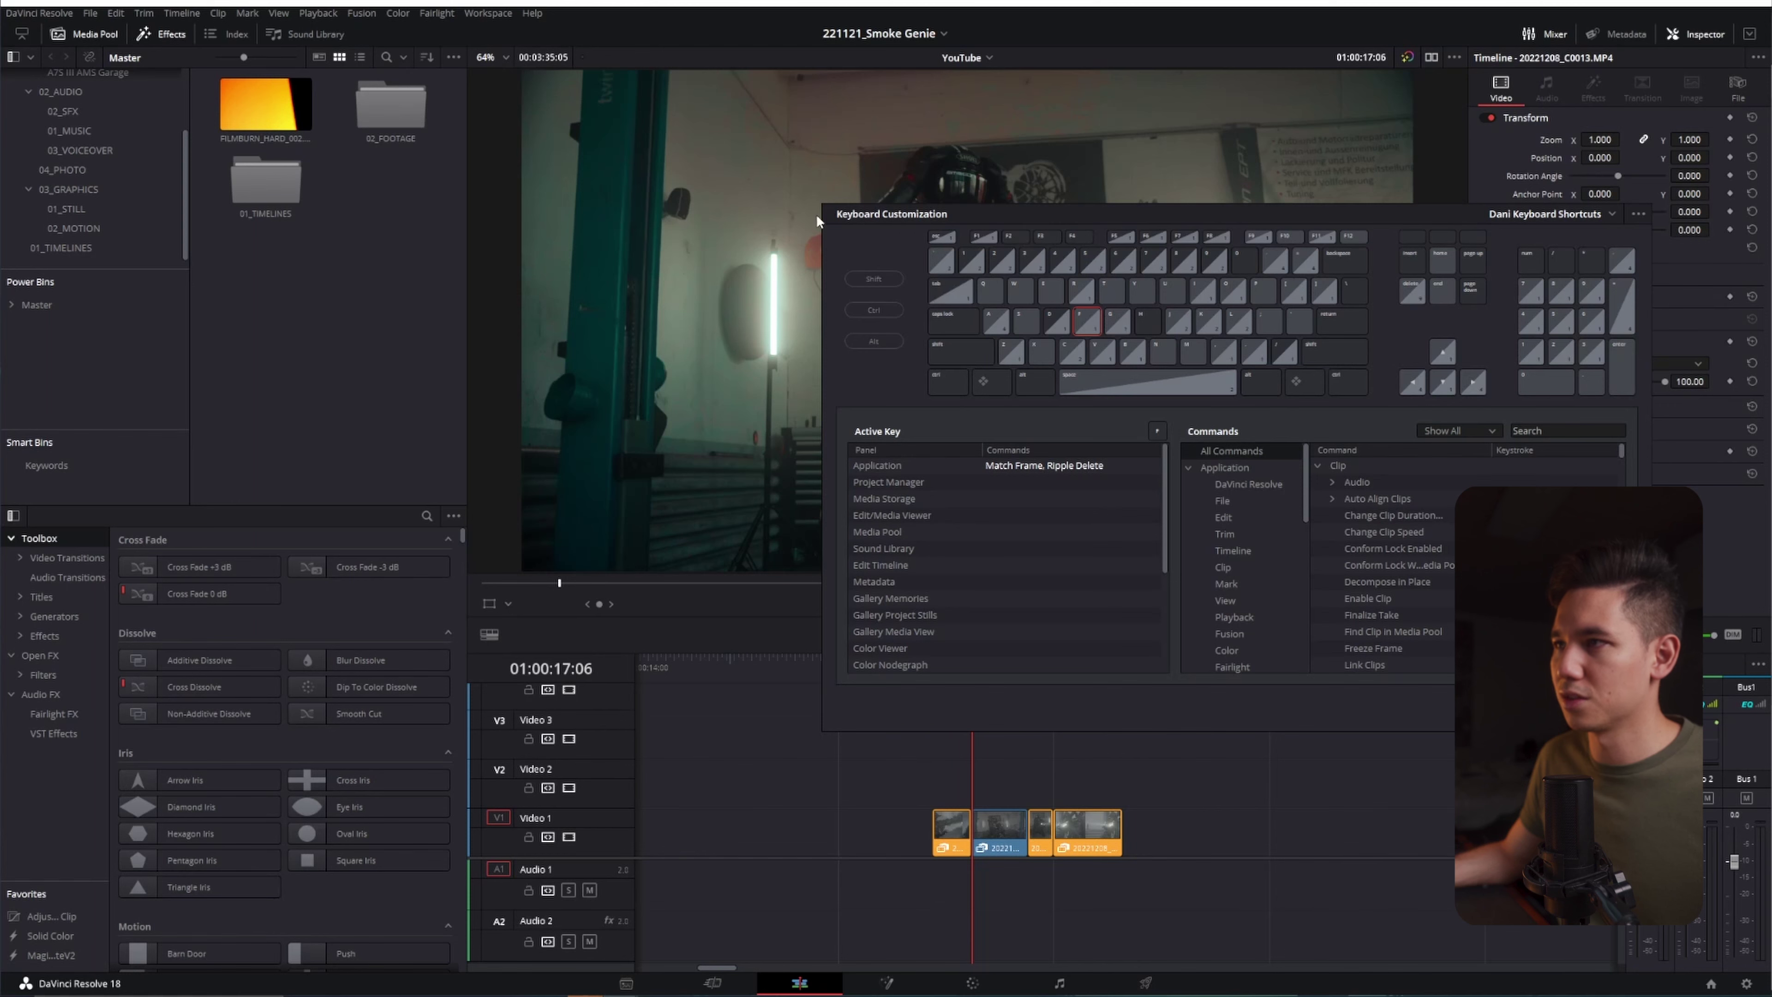
Step: Undo the delete, set a new playhead frame, and ripple-trim the clip's start with Q
key("Escape")
key("ctrl+z")
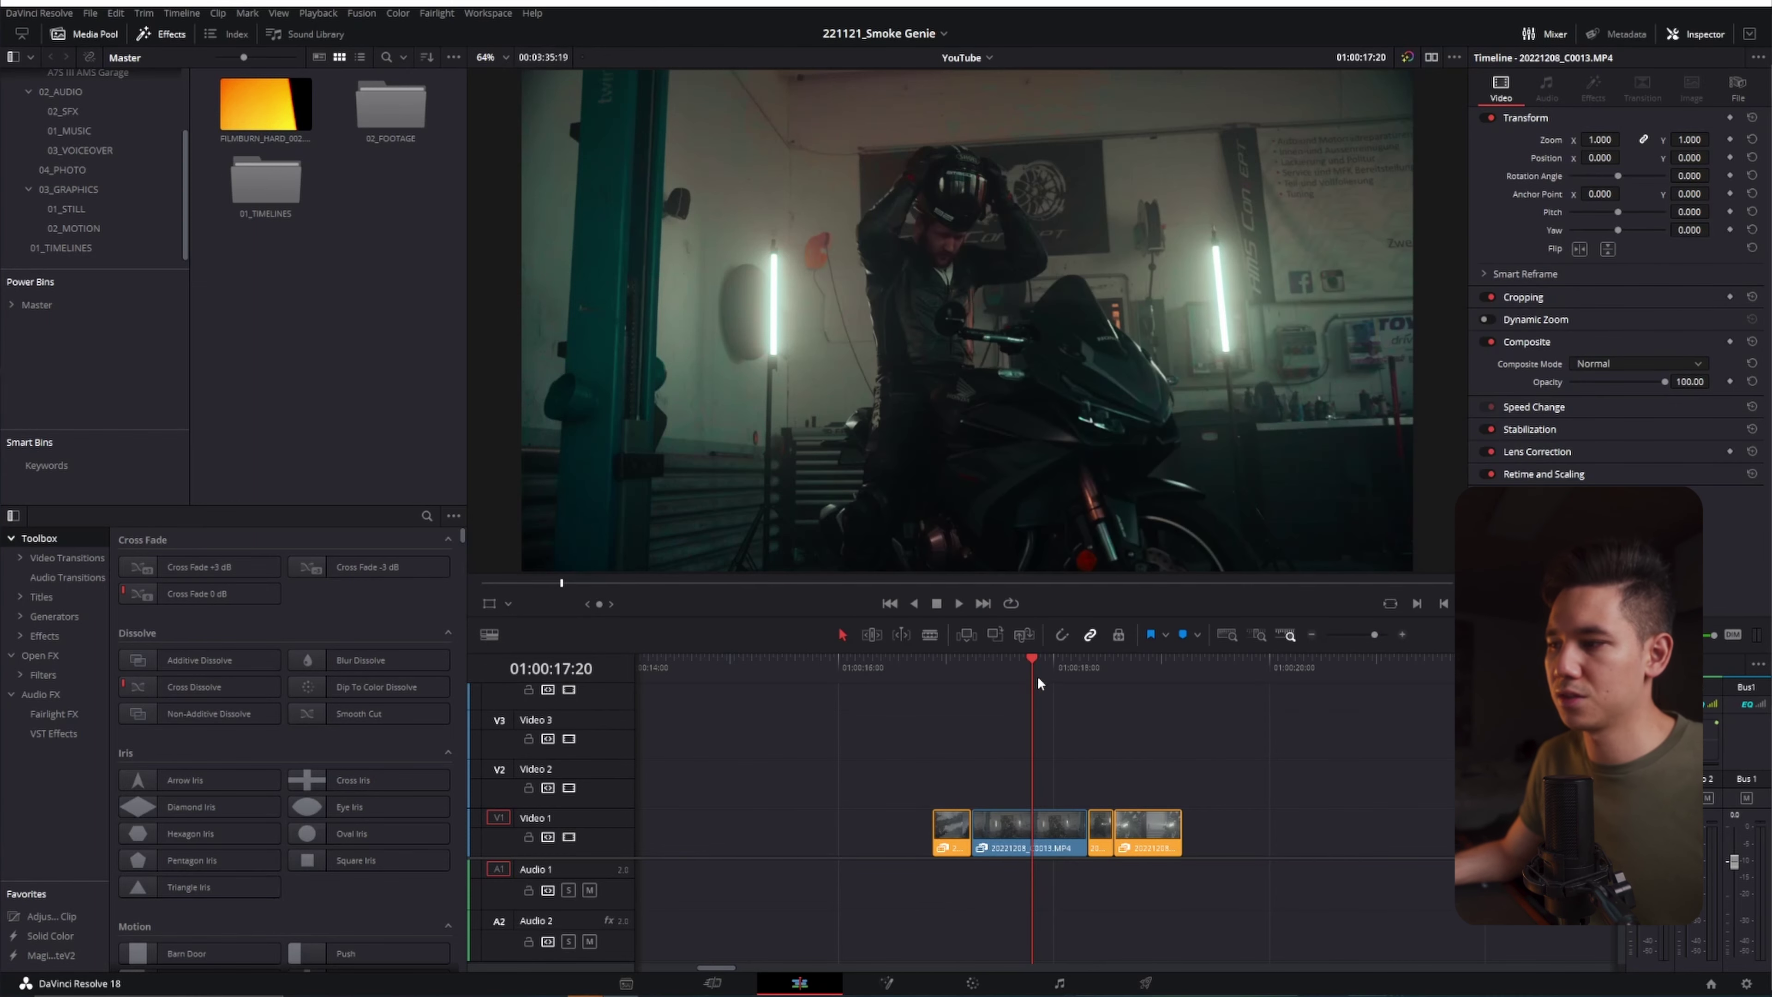
mouse_move(1039, 680)
left_mouse_down()
mouse_move(997, 676)
mouse_move(1040, 680)
left_mouse_up()
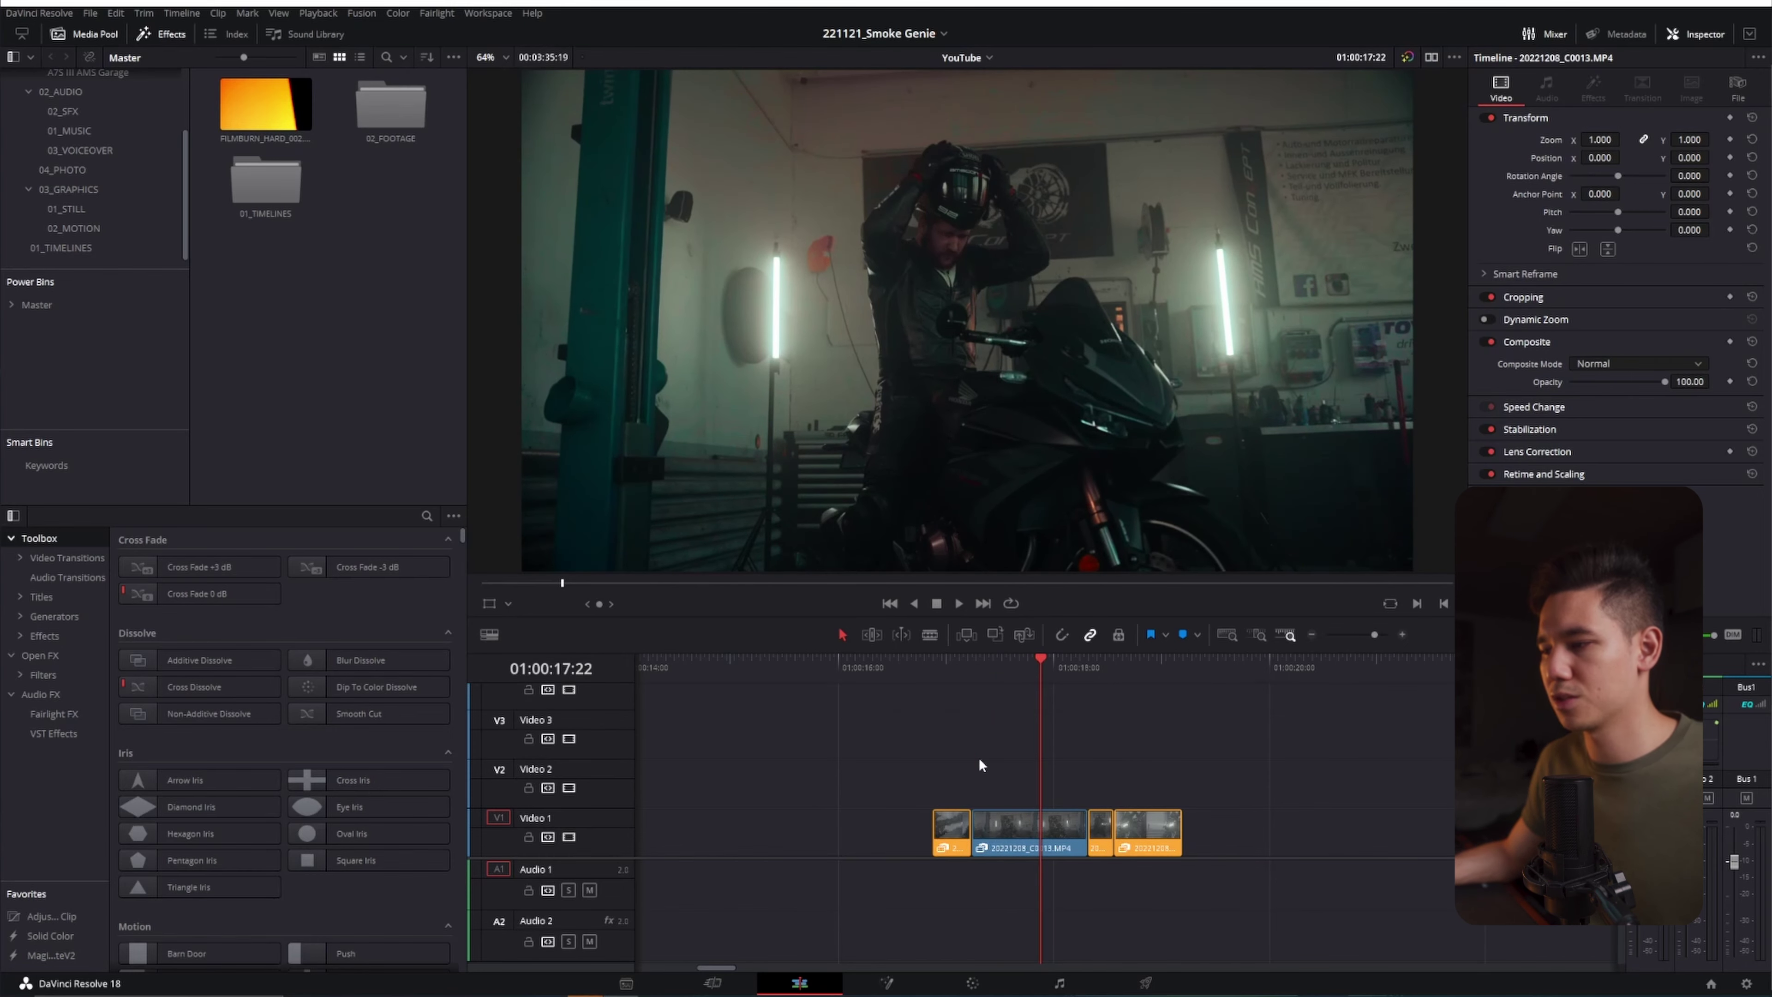
key("q")
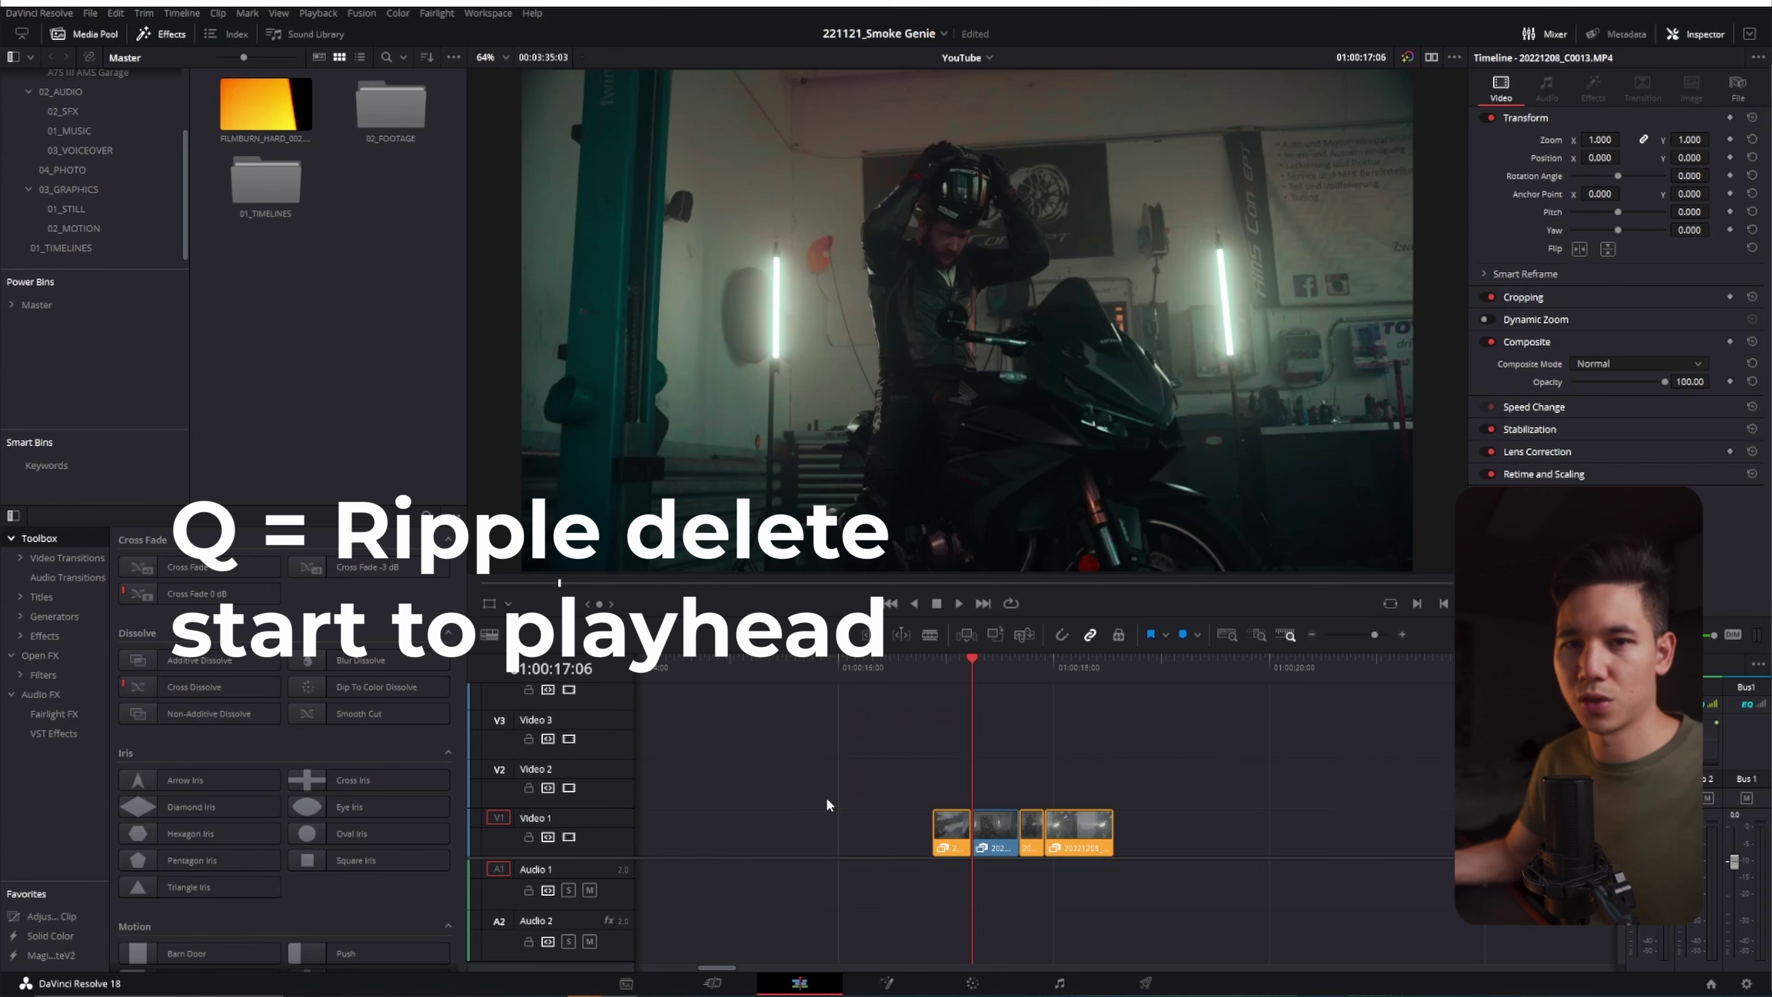
key("ctrl+z")
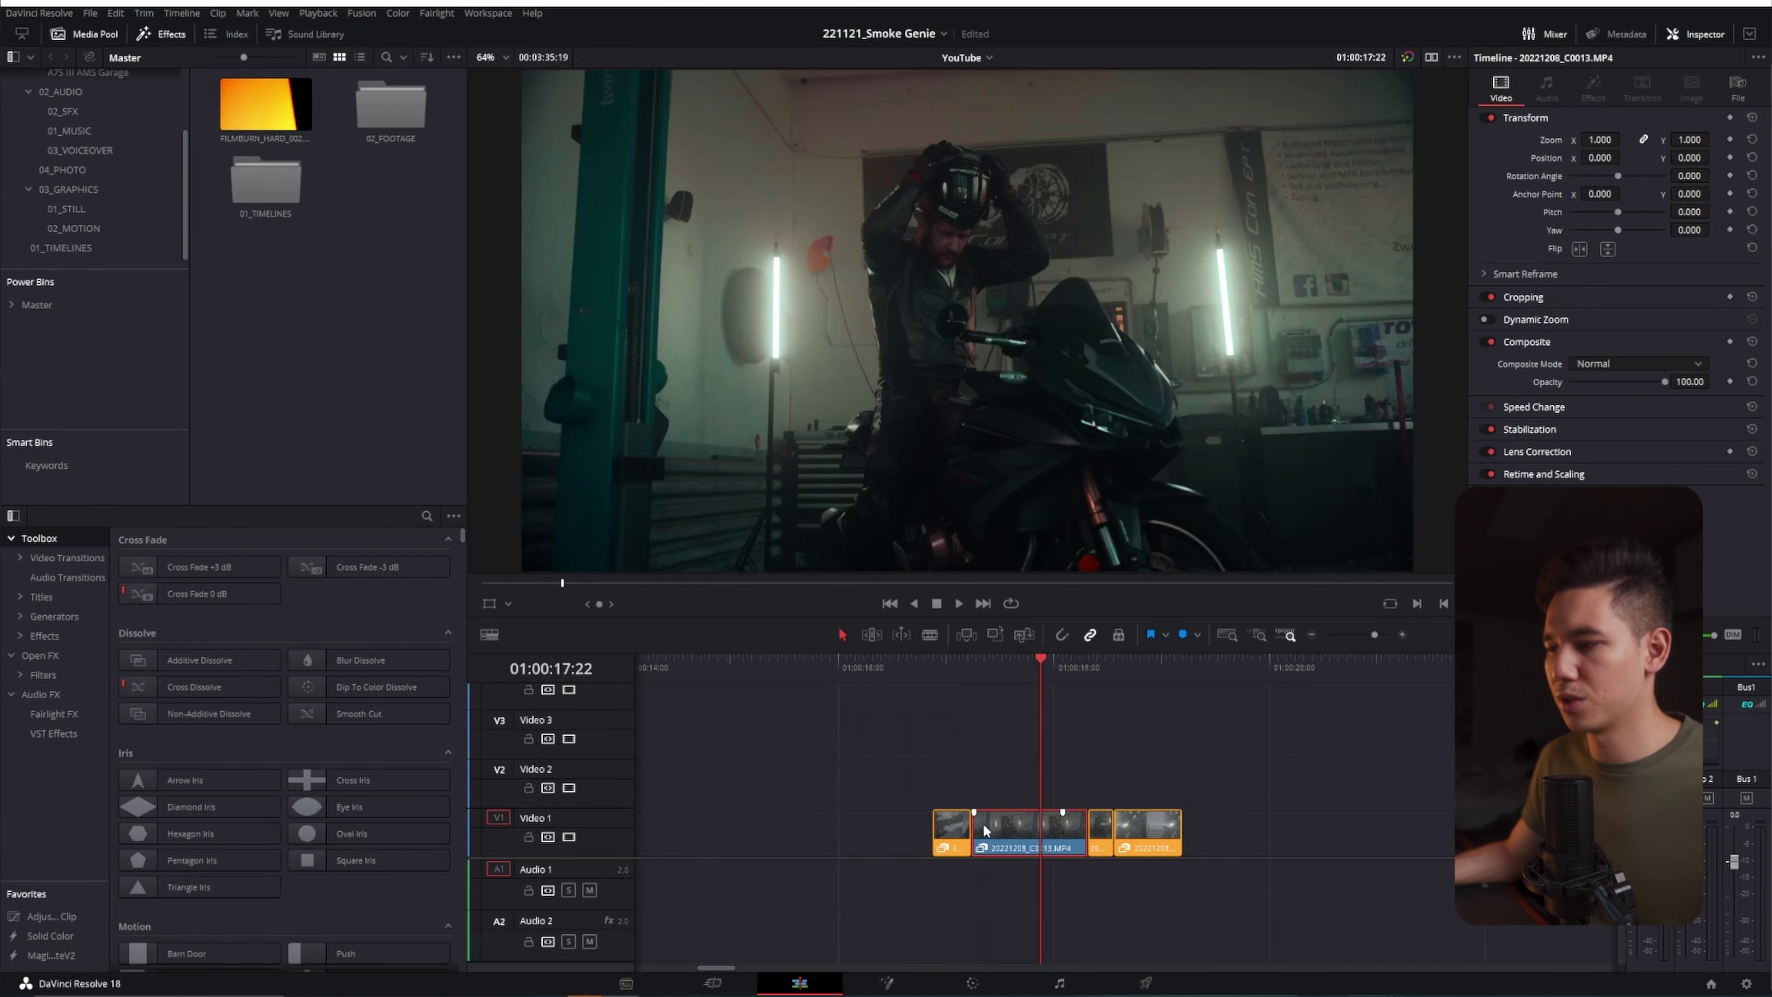
key("q")
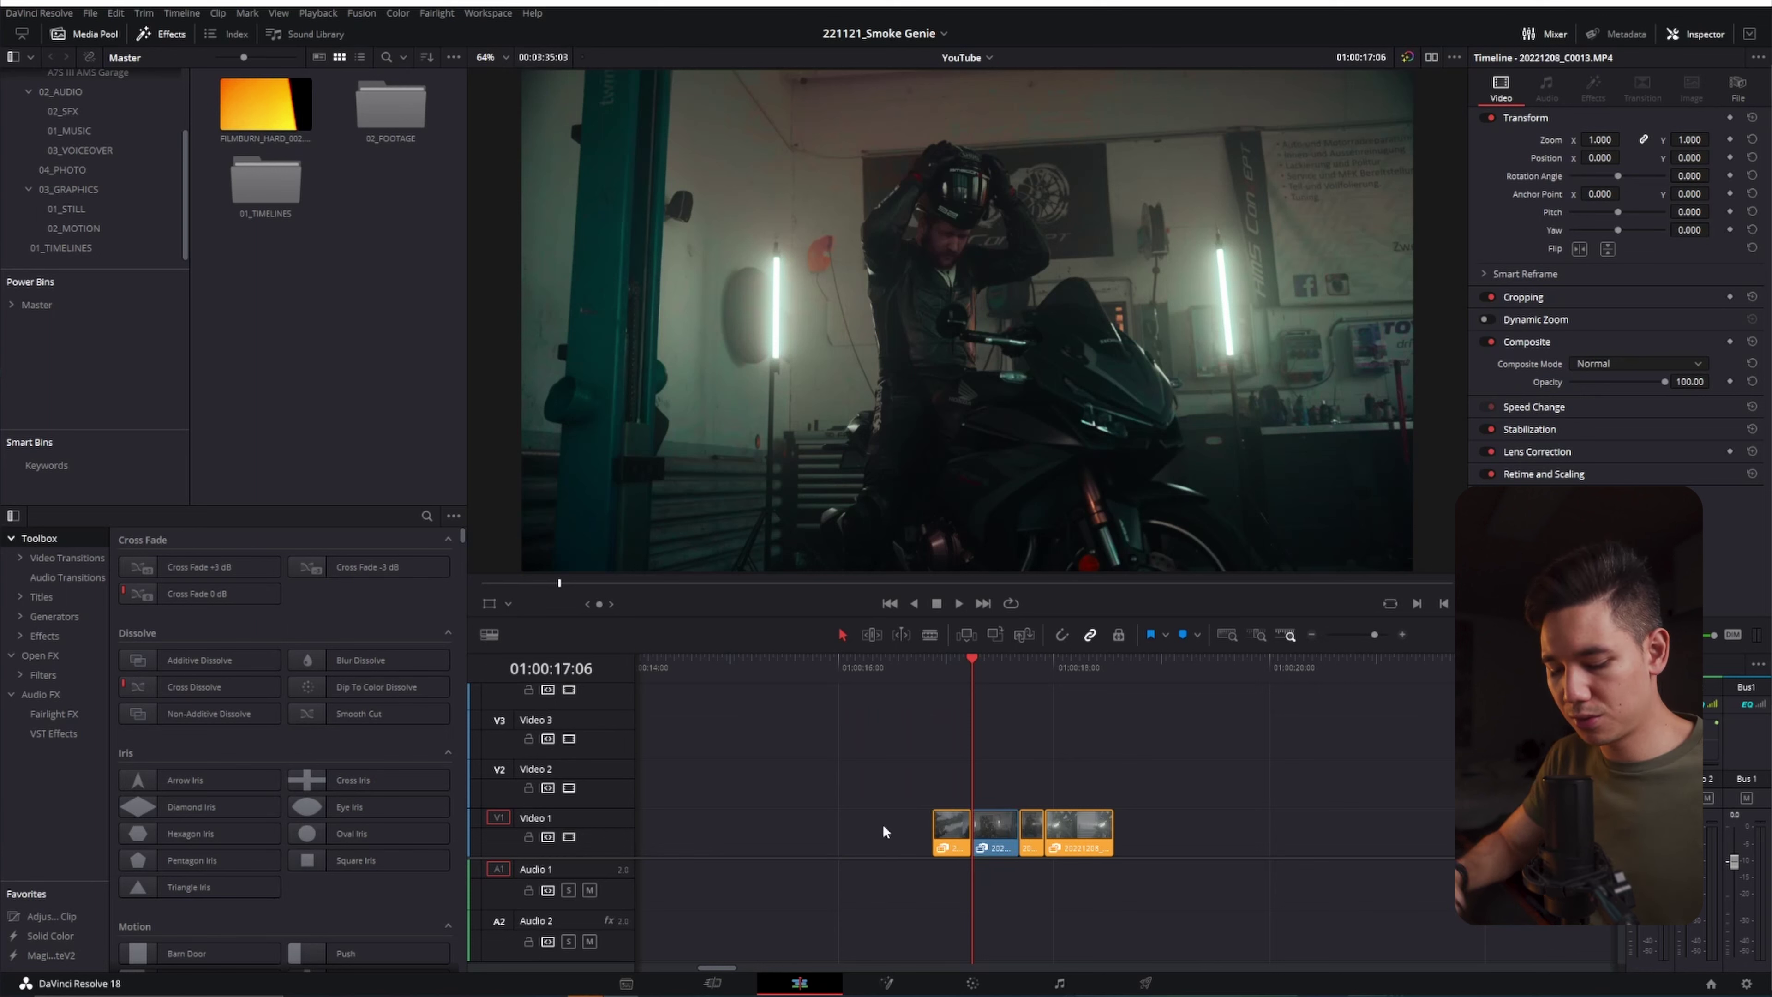
Step: Check the Start to Playhead shortcut, then select the middle Video 1 clip at 01:00:17:11
key("ctrl+alt+k")
left_click(988, 293)
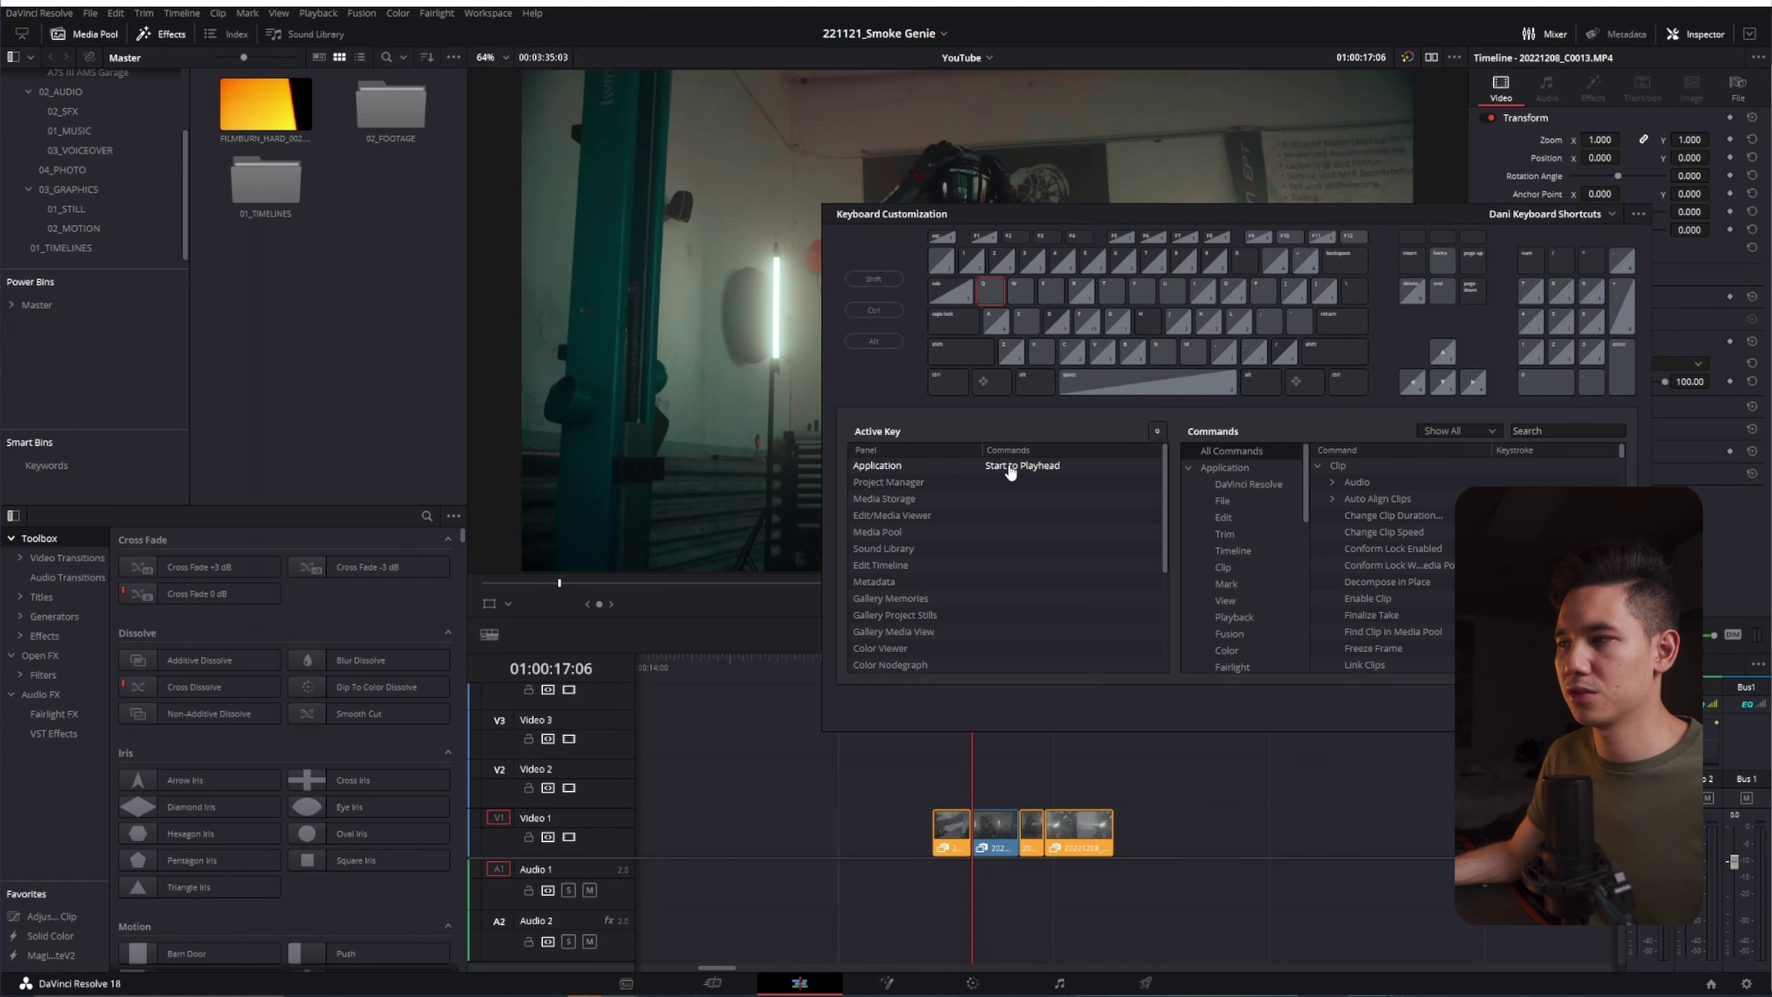
key("Escape")
left_click(1011, 678)
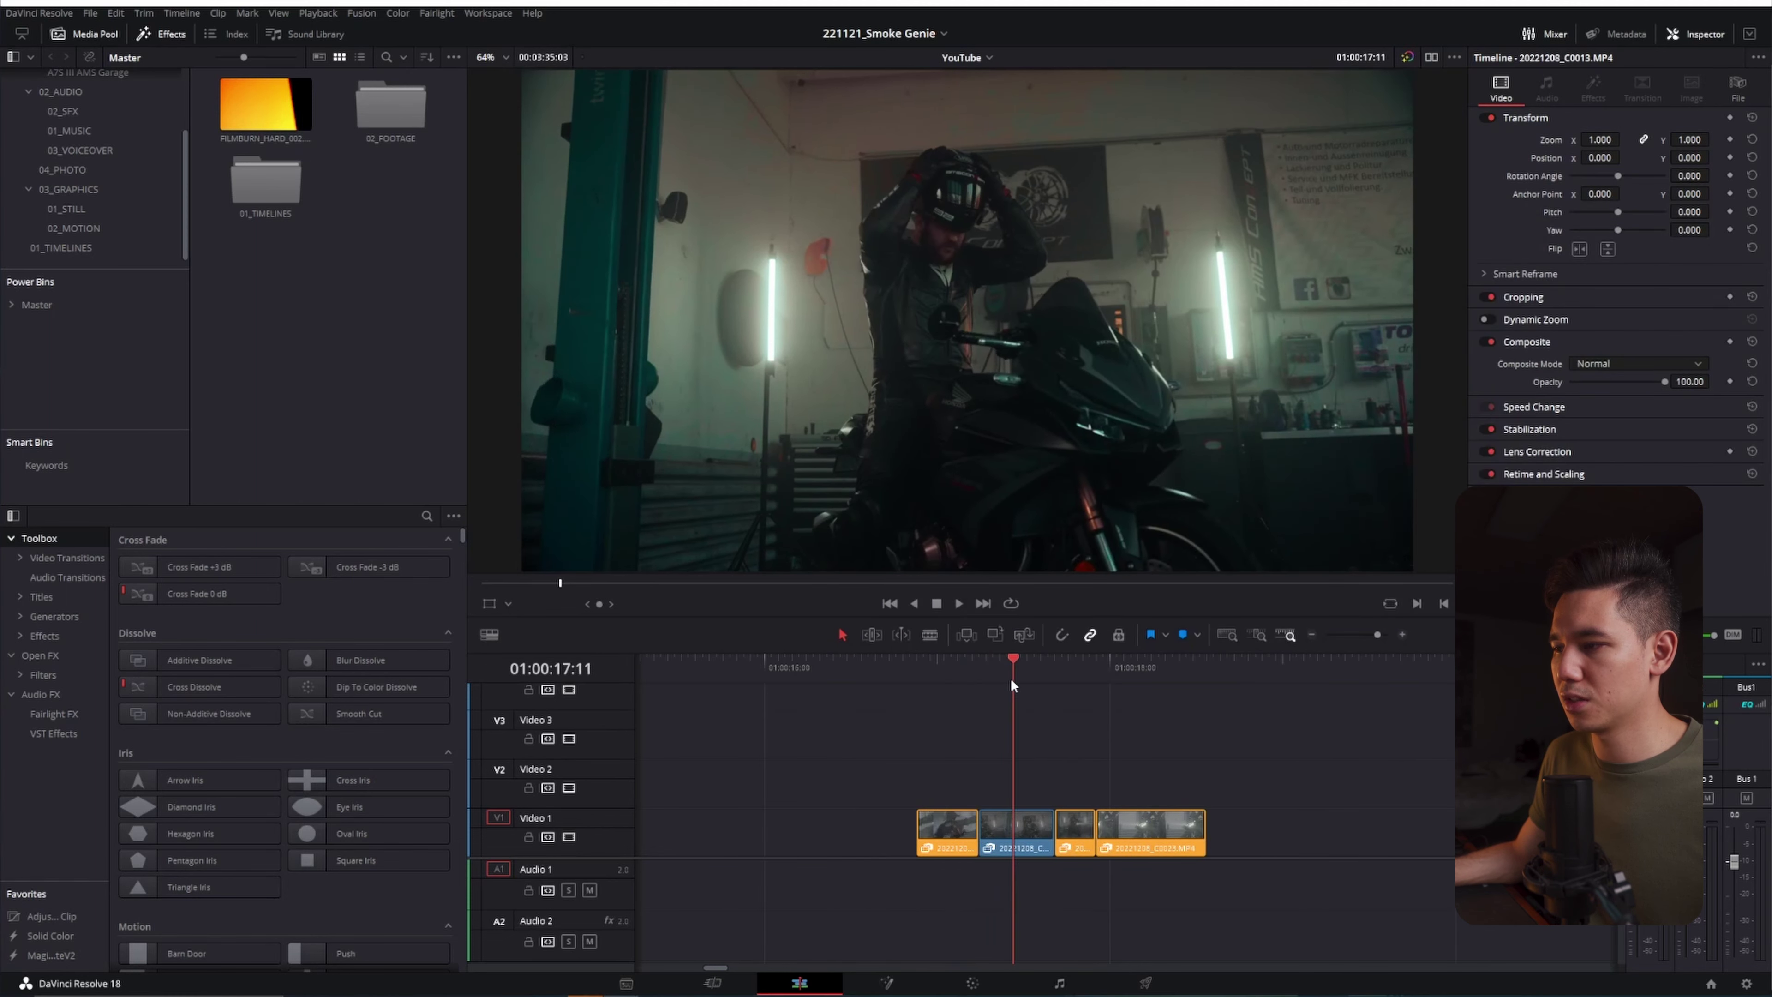
left_click(1000, 831)
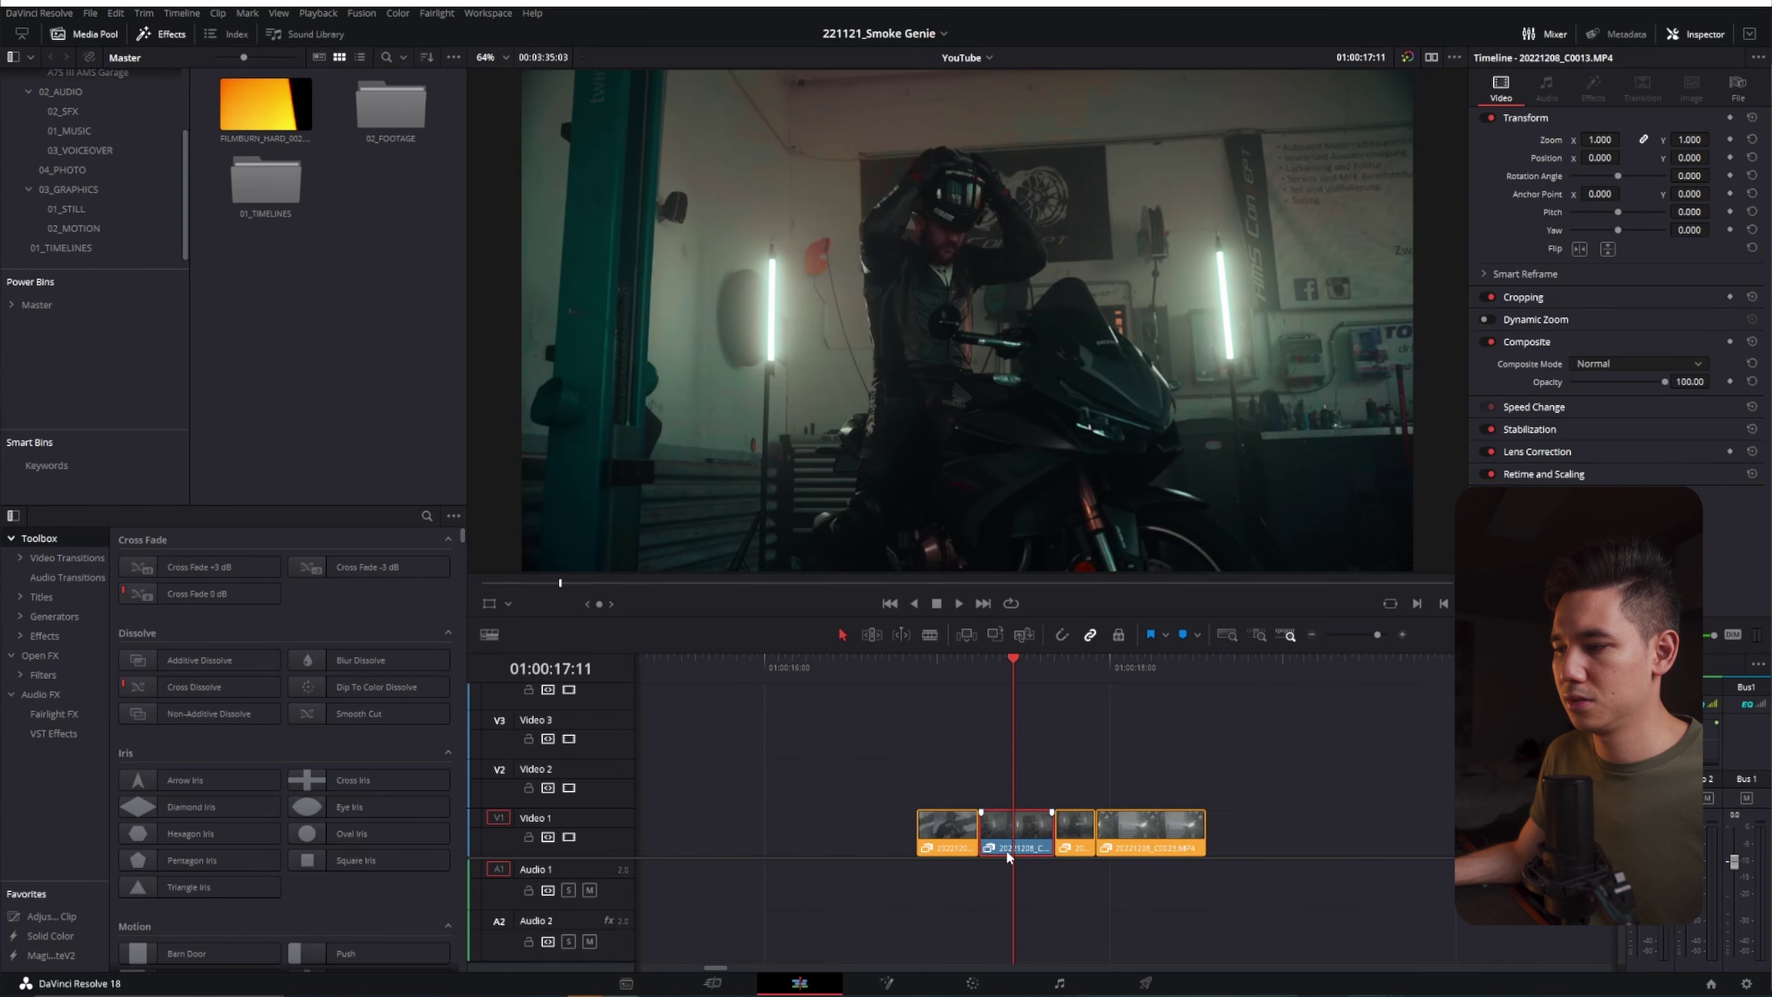
left_click_drag(1007, 857, 1009, 841)
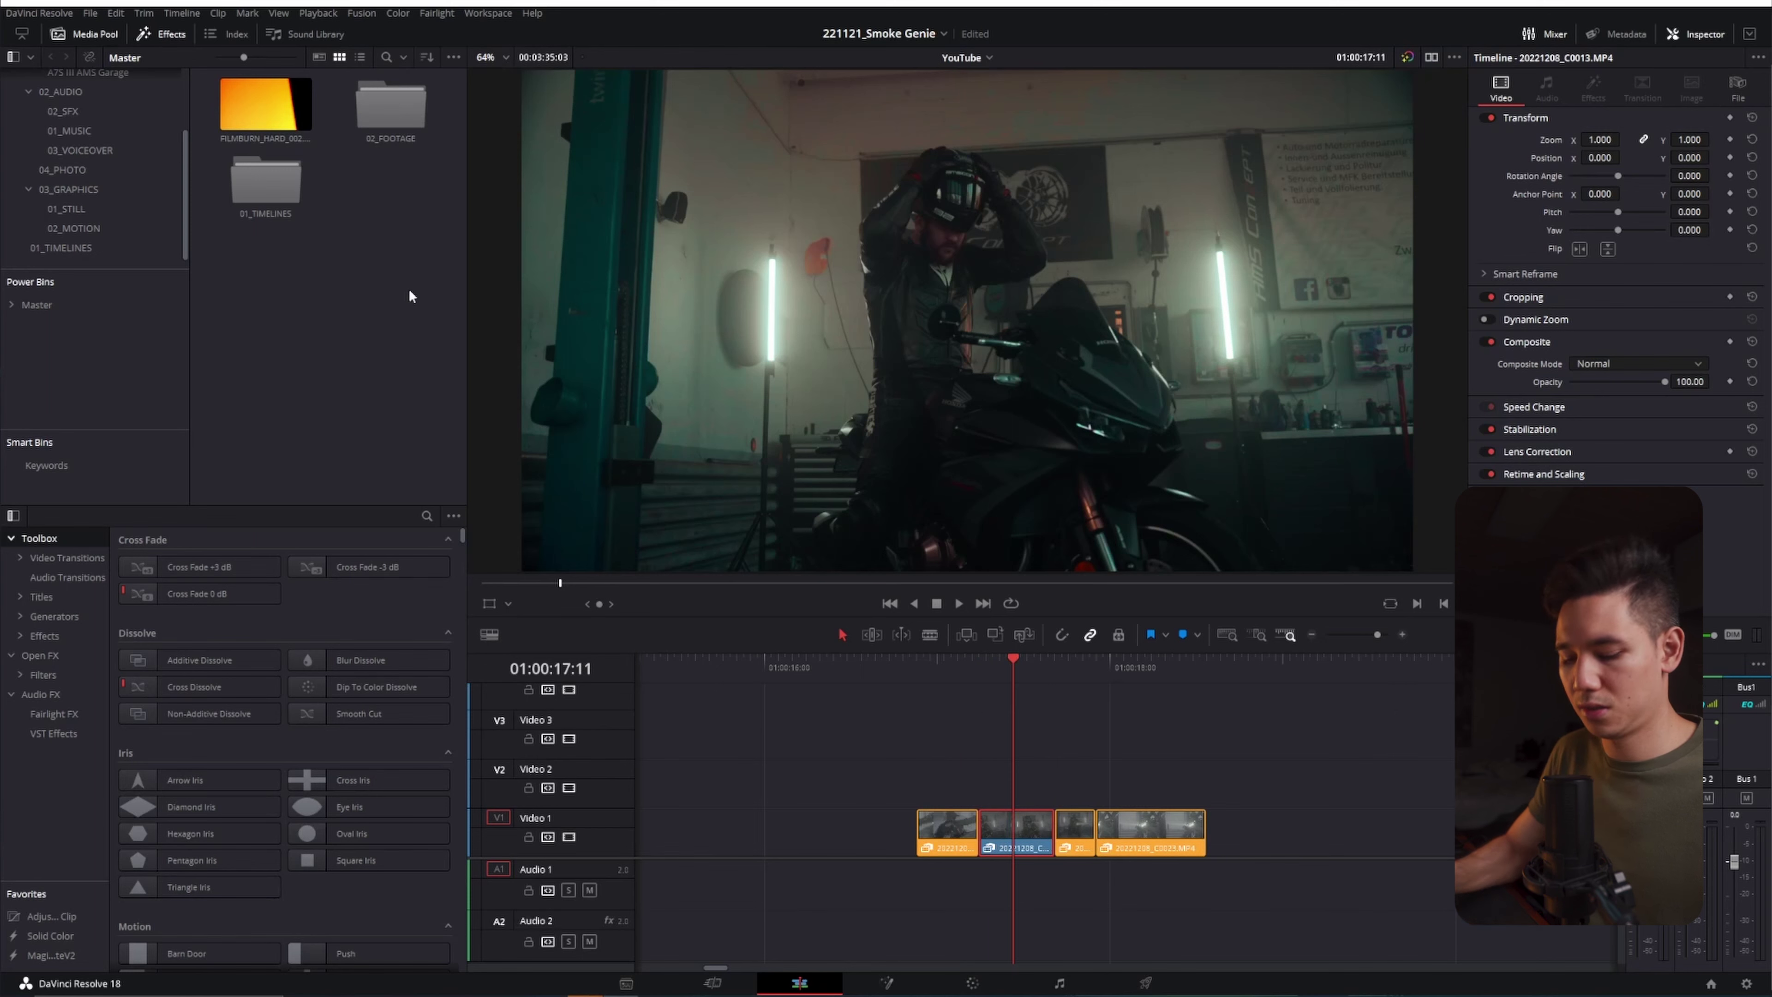
Step: Review the Split Clip and End to Playhead shortcuts, then ripple-trim the clip's end to the playhead
key("ctrl+alt+k")
left_click(1021, 289)
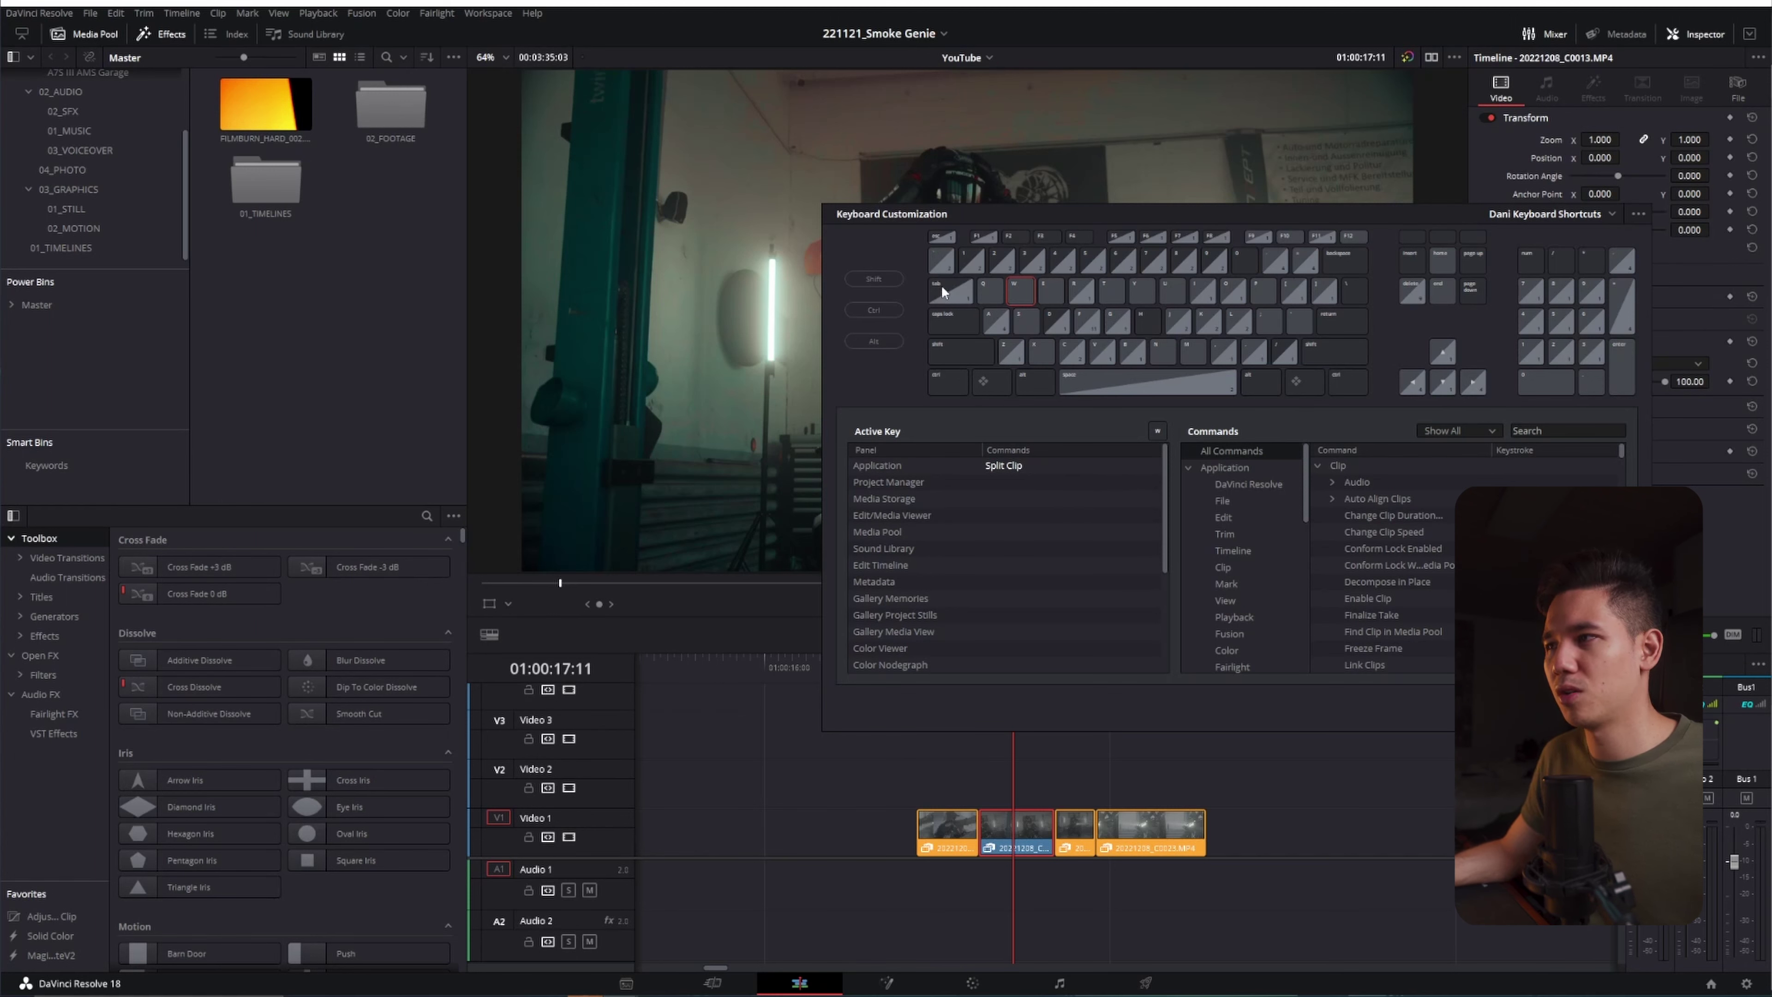
left_click(1045, 293)
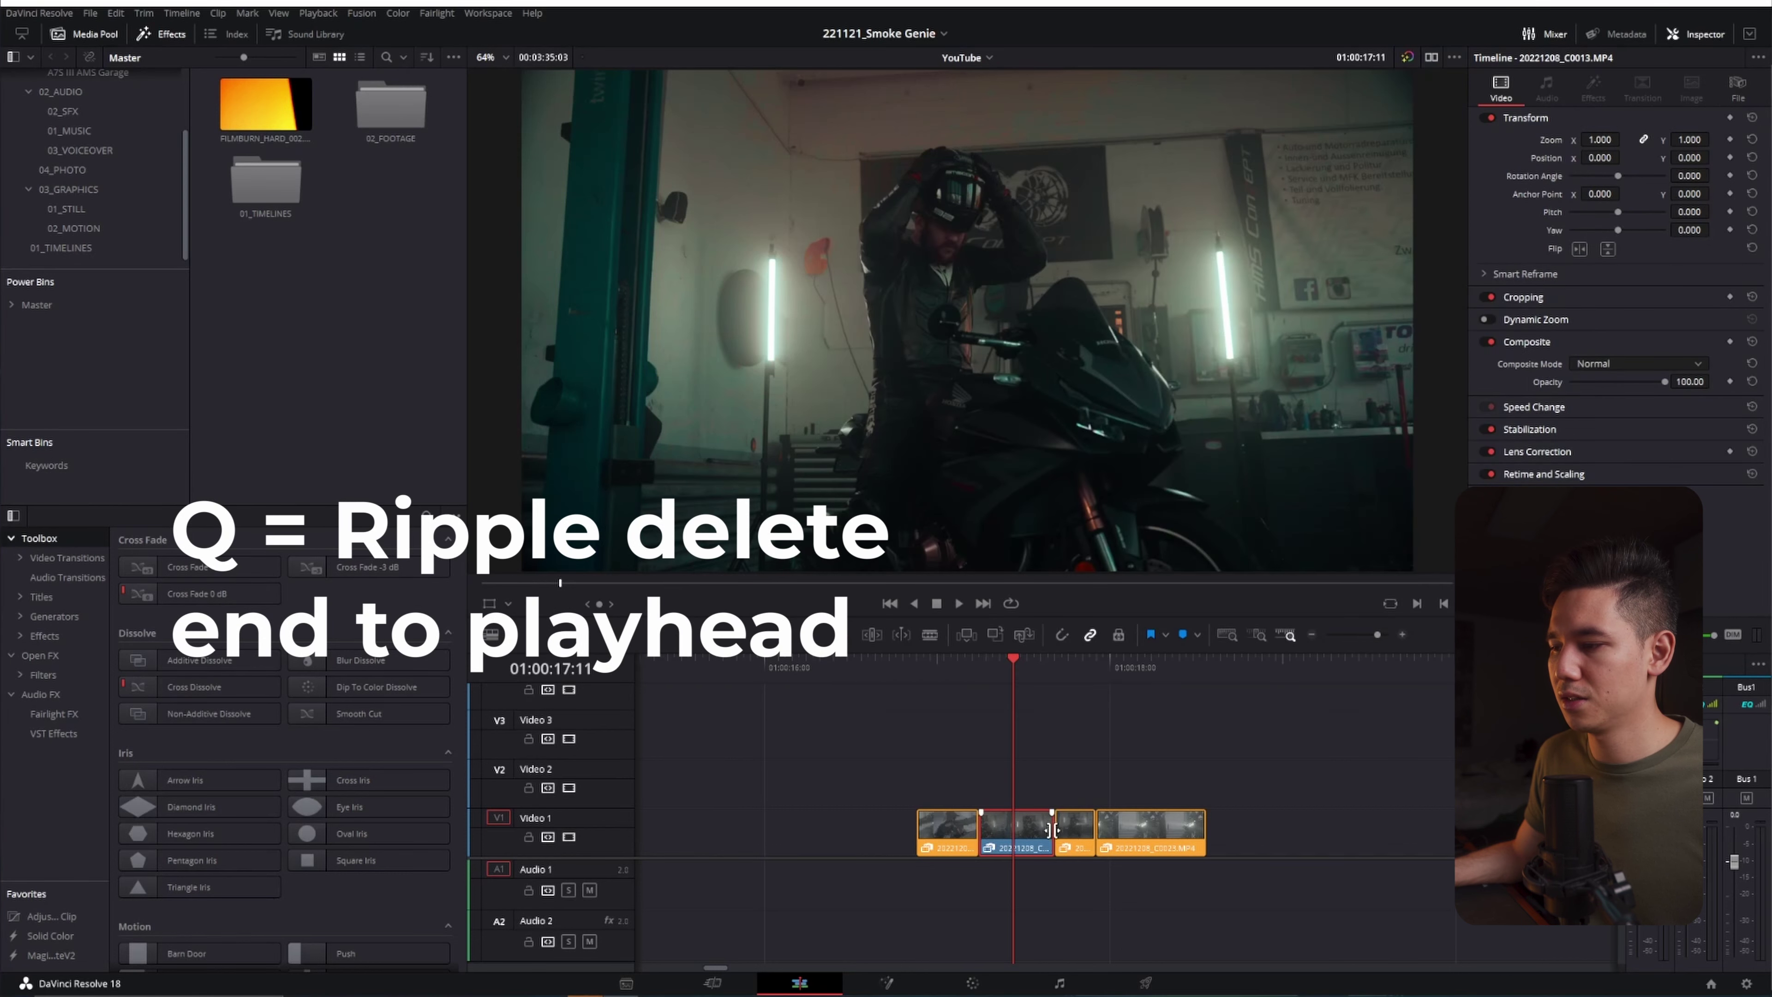
key("q")
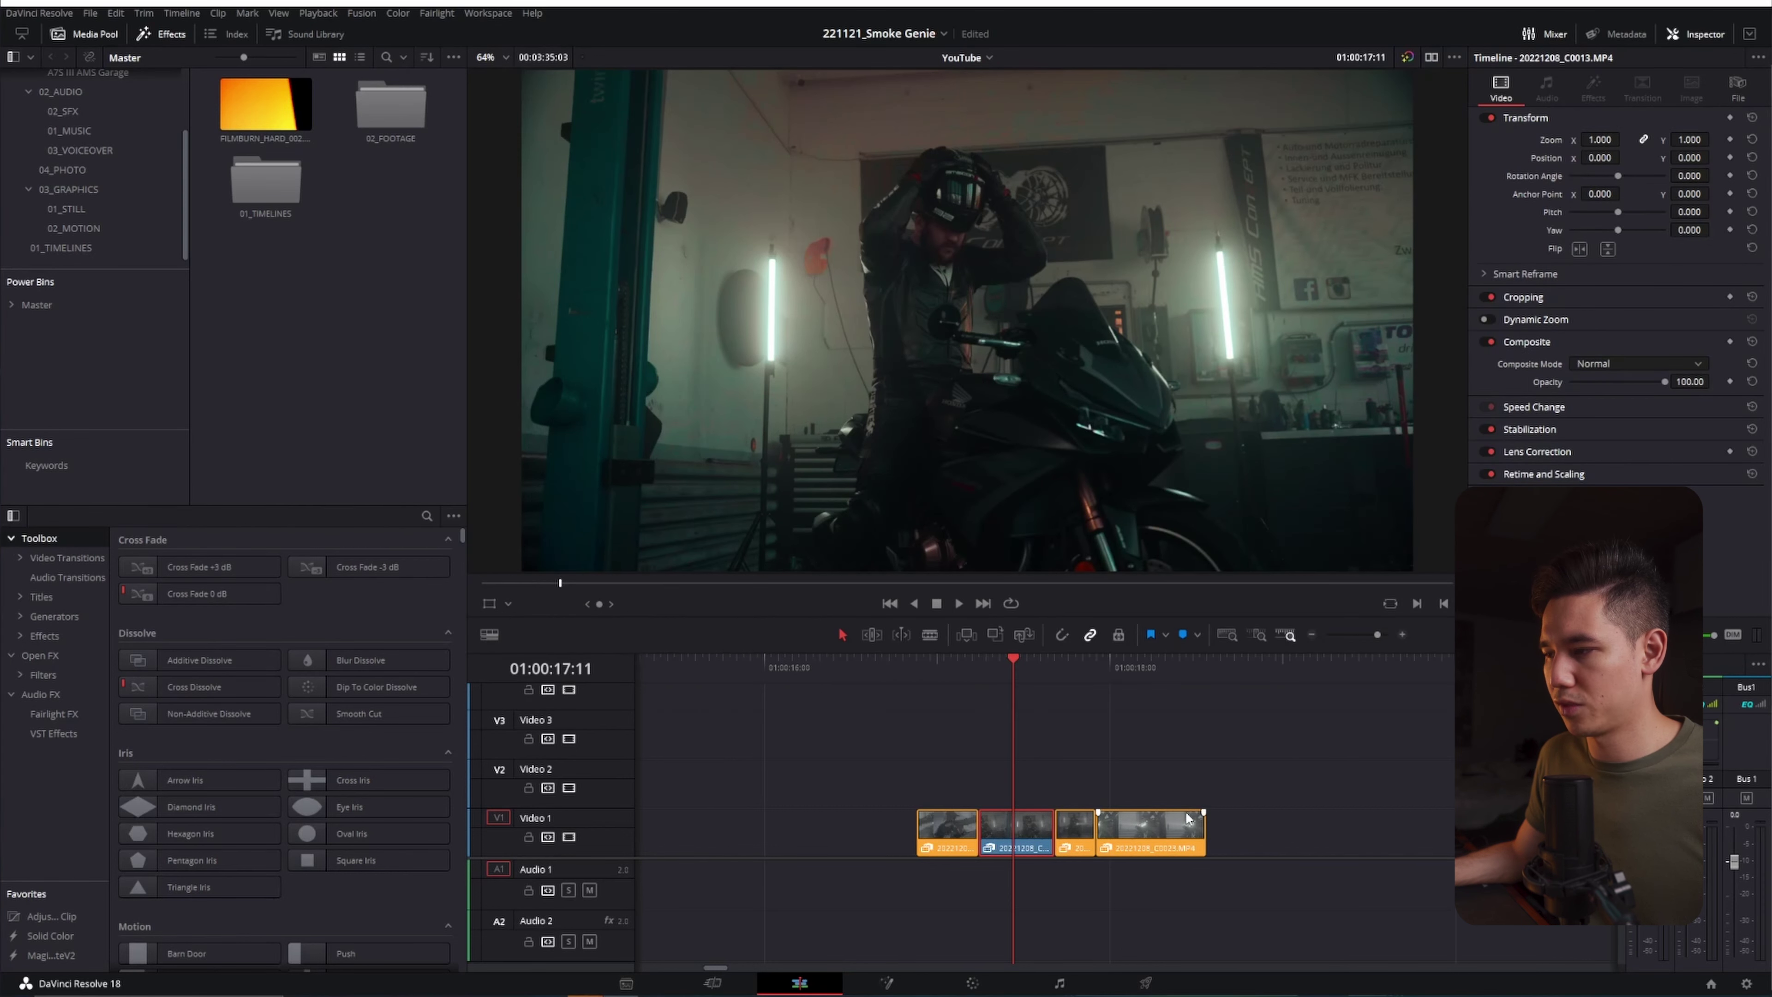
key("q")
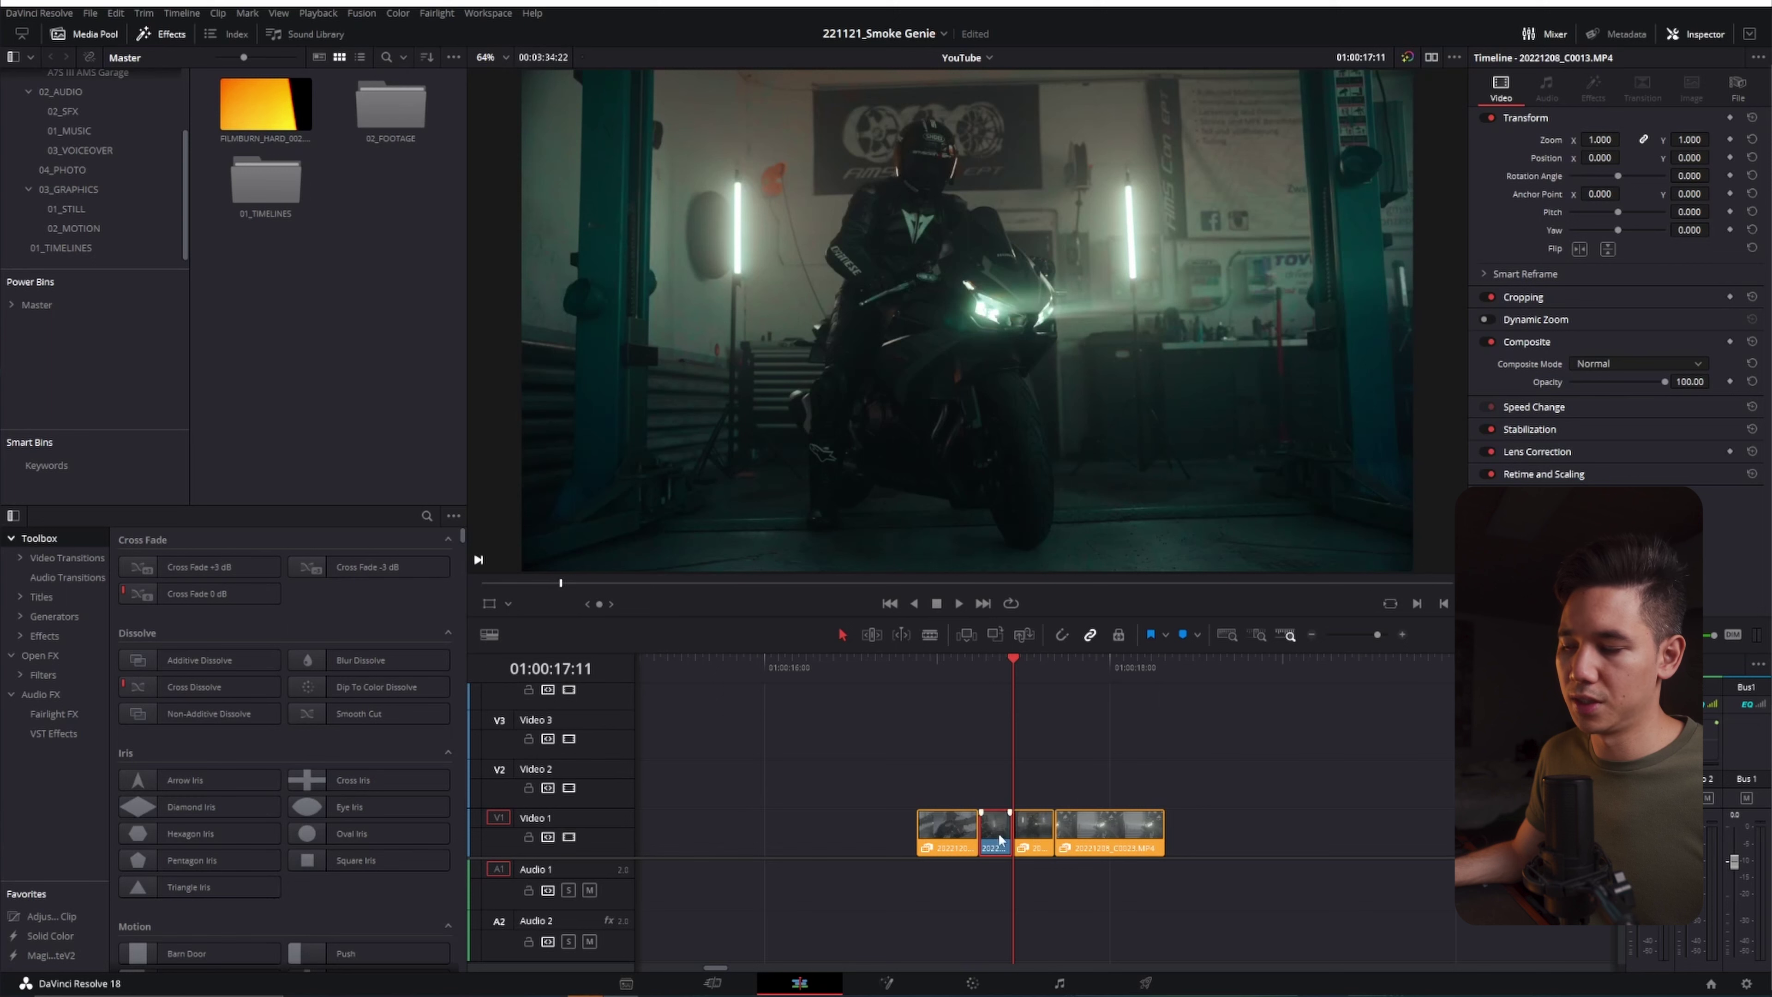
Step: Deselect the trimmed clip by clicking empty timeline space
left_click(1124, 864)
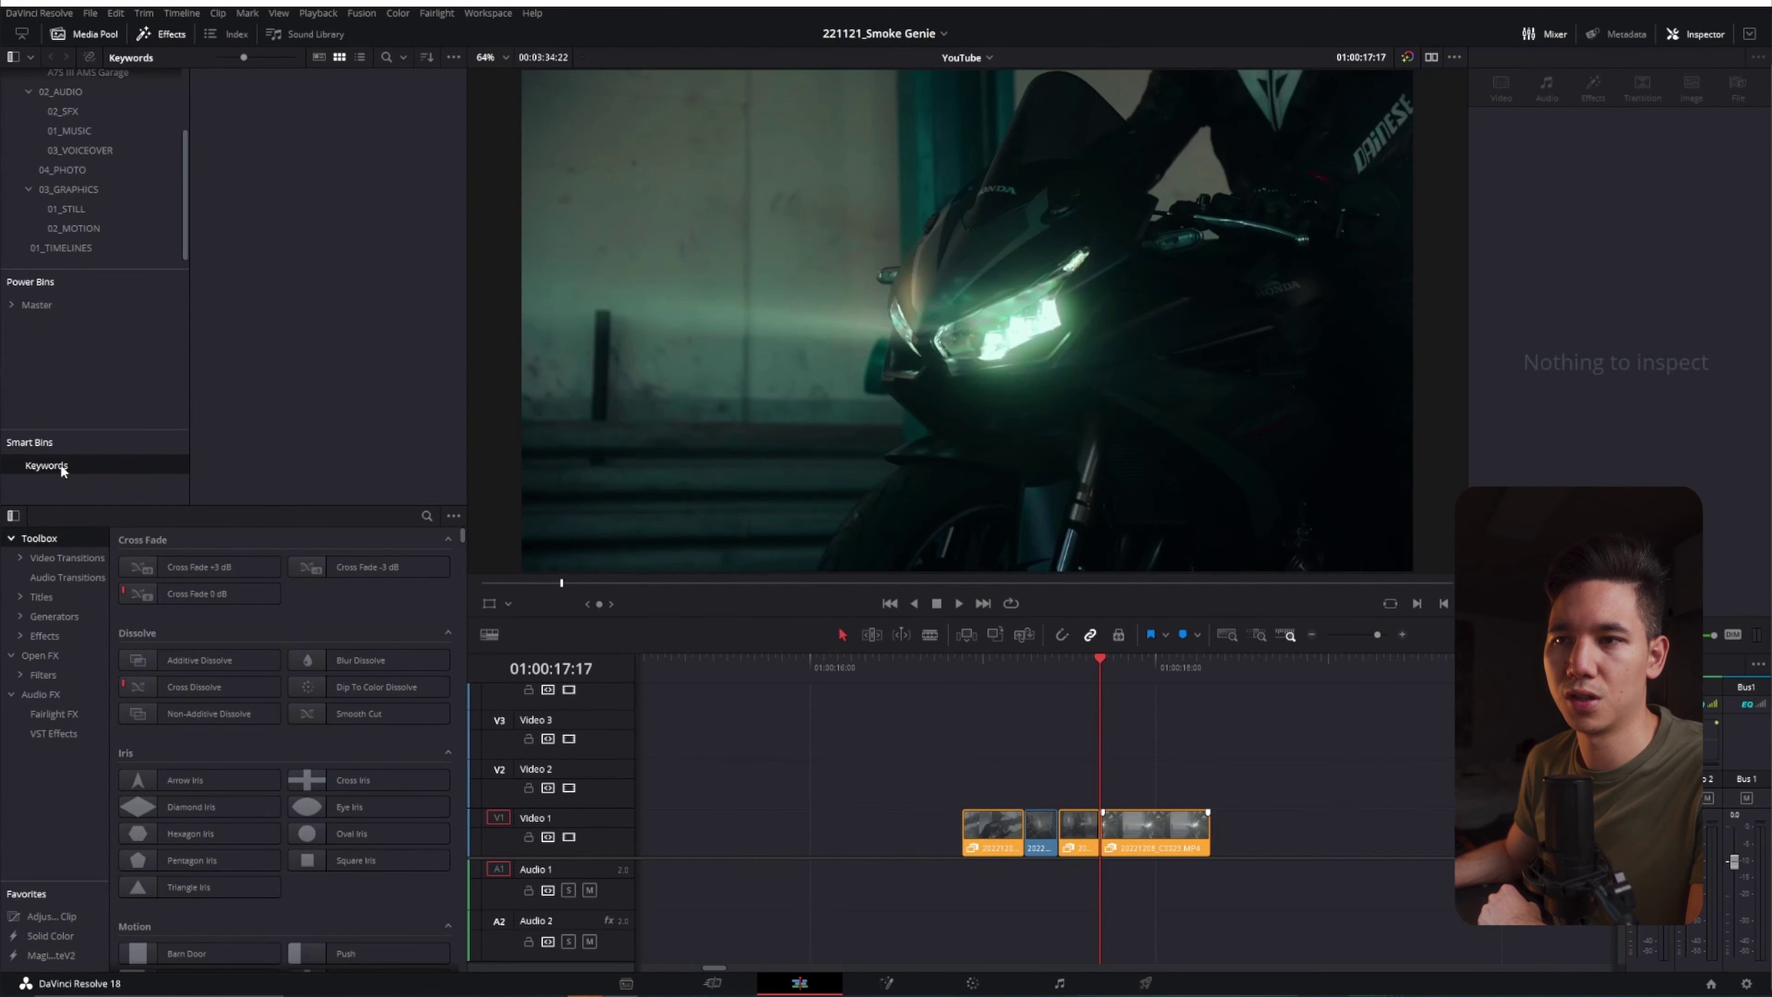
Step: Create Smart Bin 1 with the rule Frames greater than 30
right_click(203, 469)
left_click(248, 481)
left_click(1134, 467)
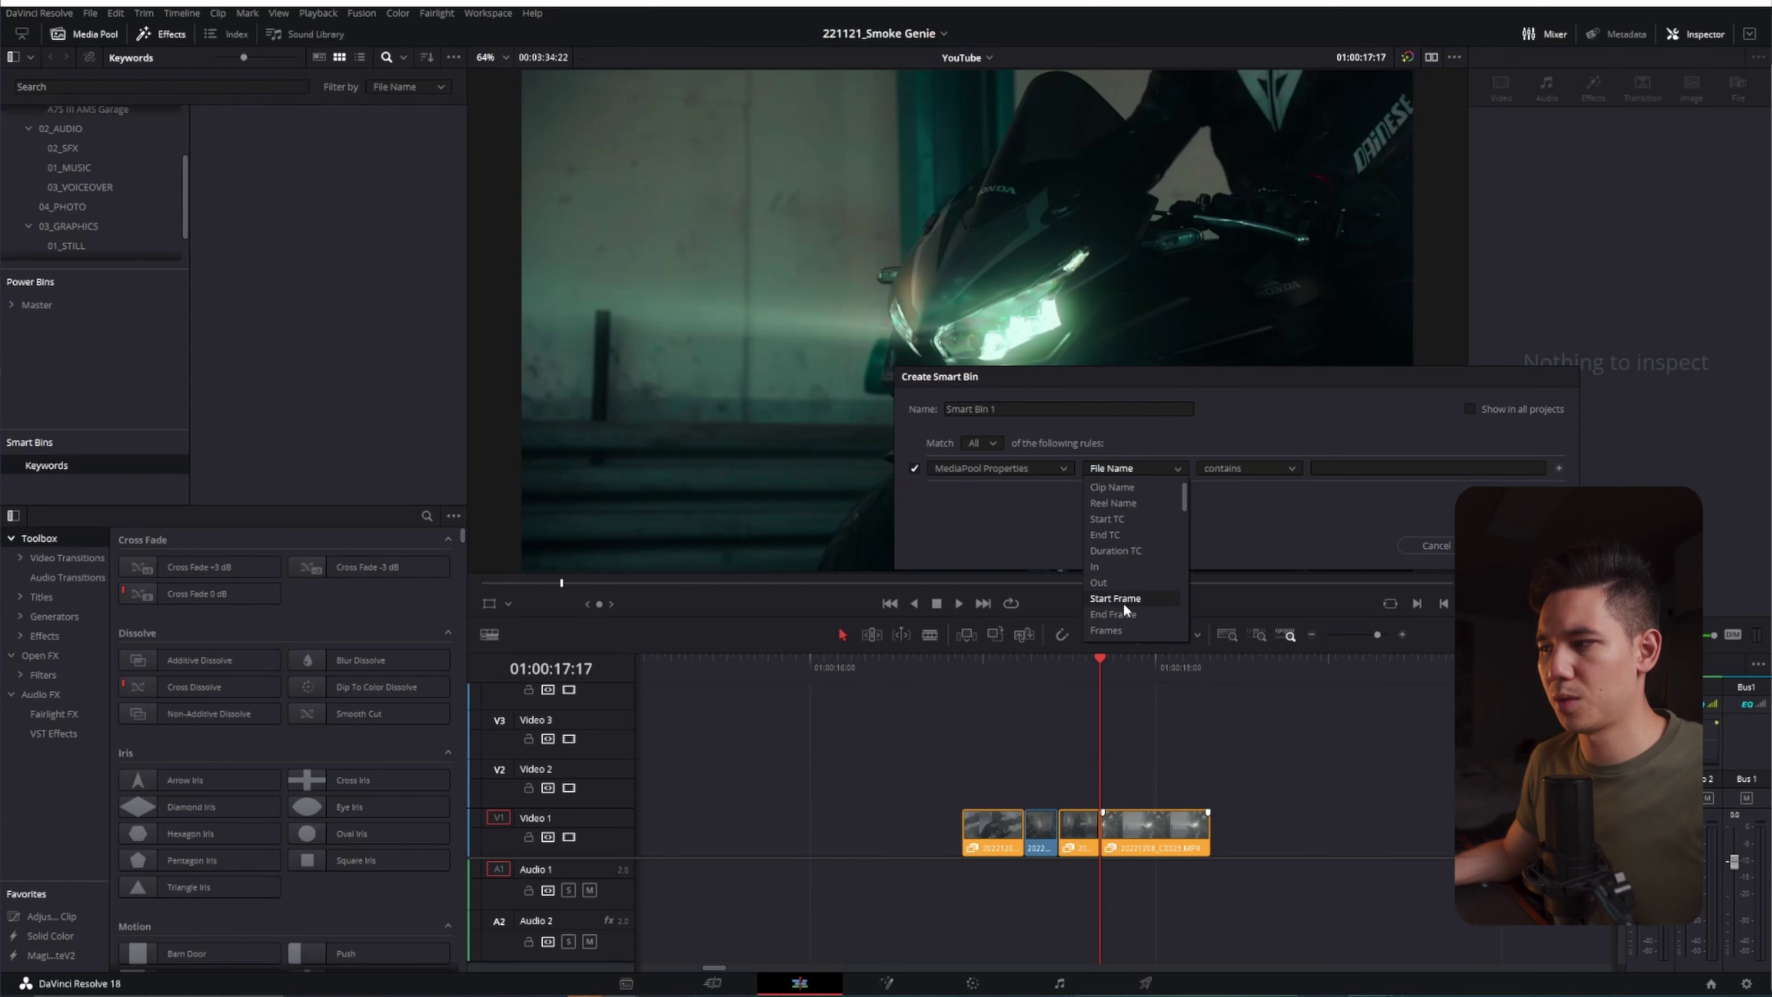
left_click(1125, 629)
left_click(1348, 468)
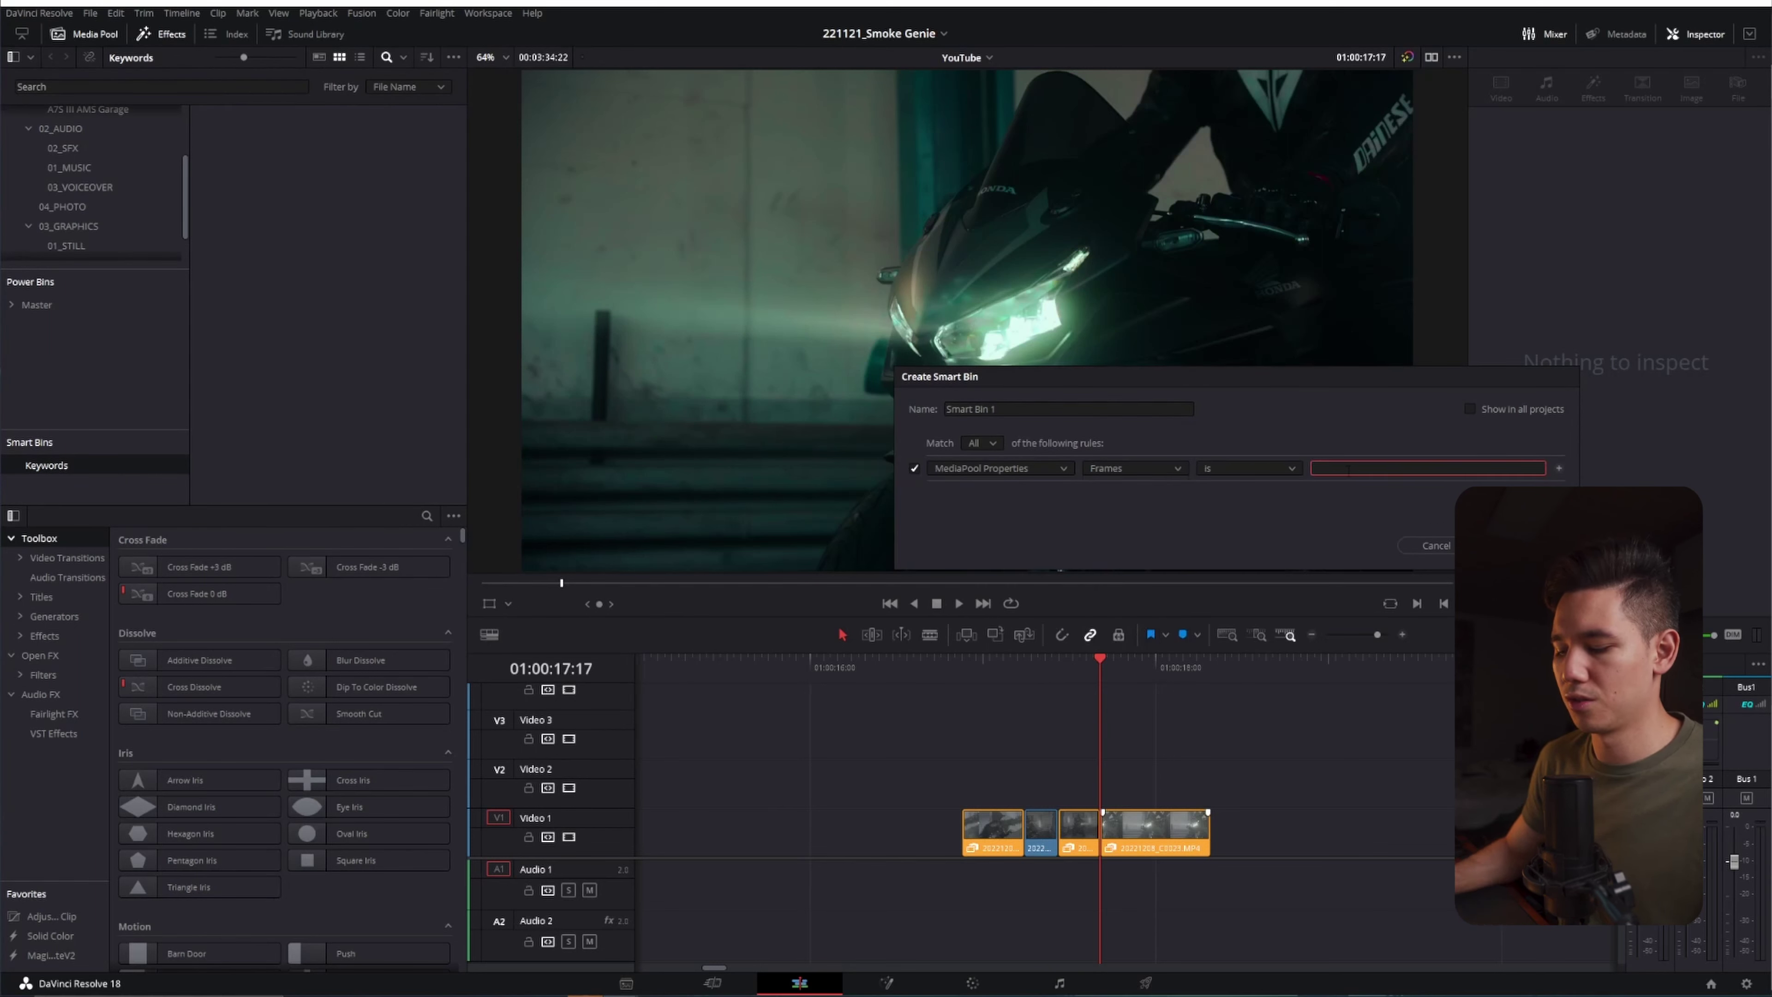
type("60")
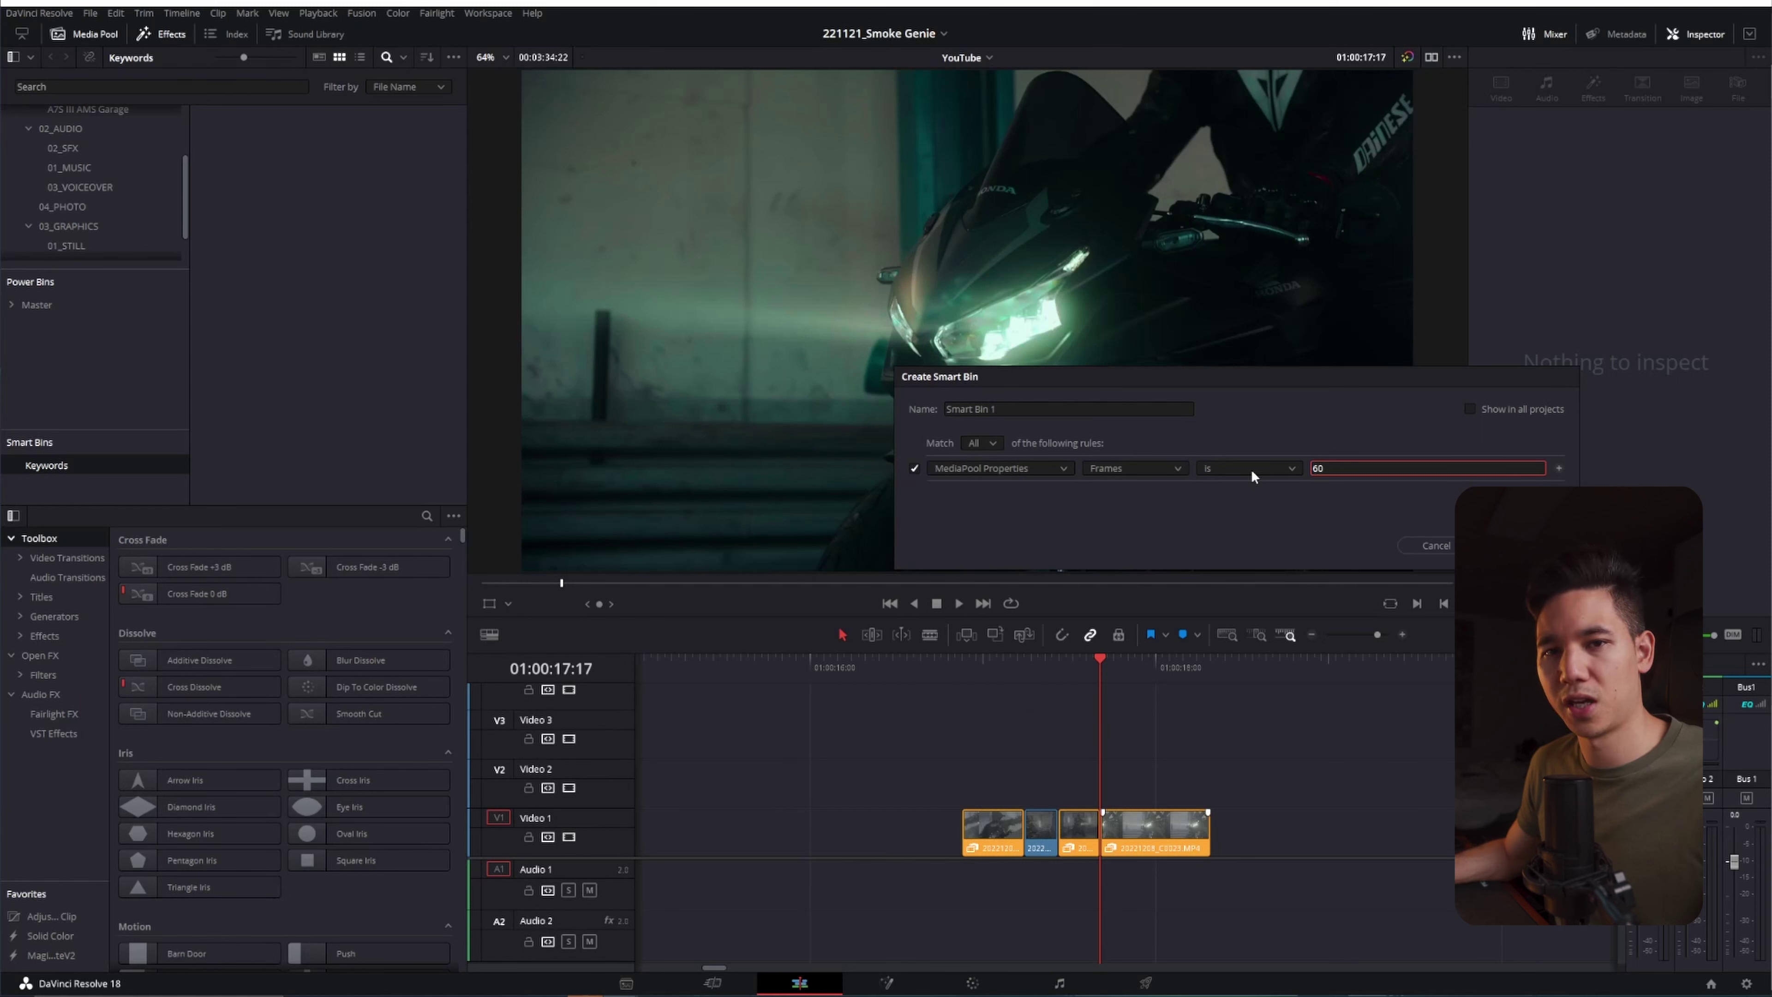
left_click(1251, 470)
left_click(1235, 518)
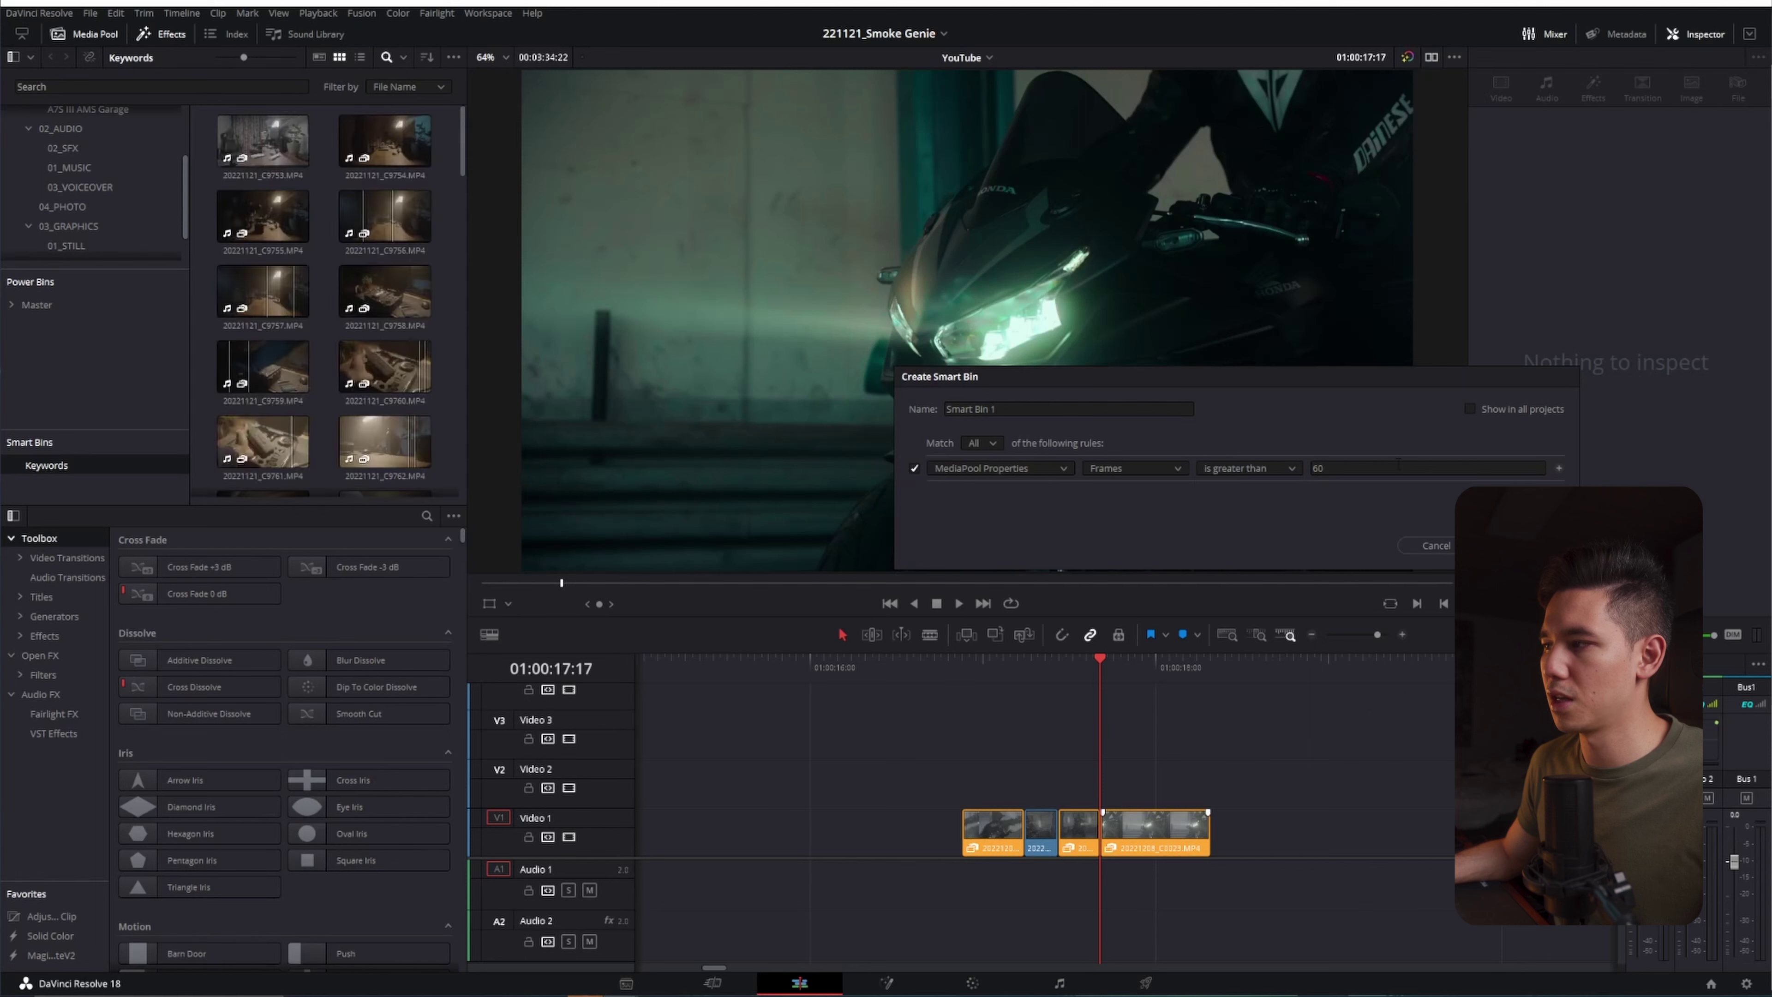
key("Tab")
type("30")
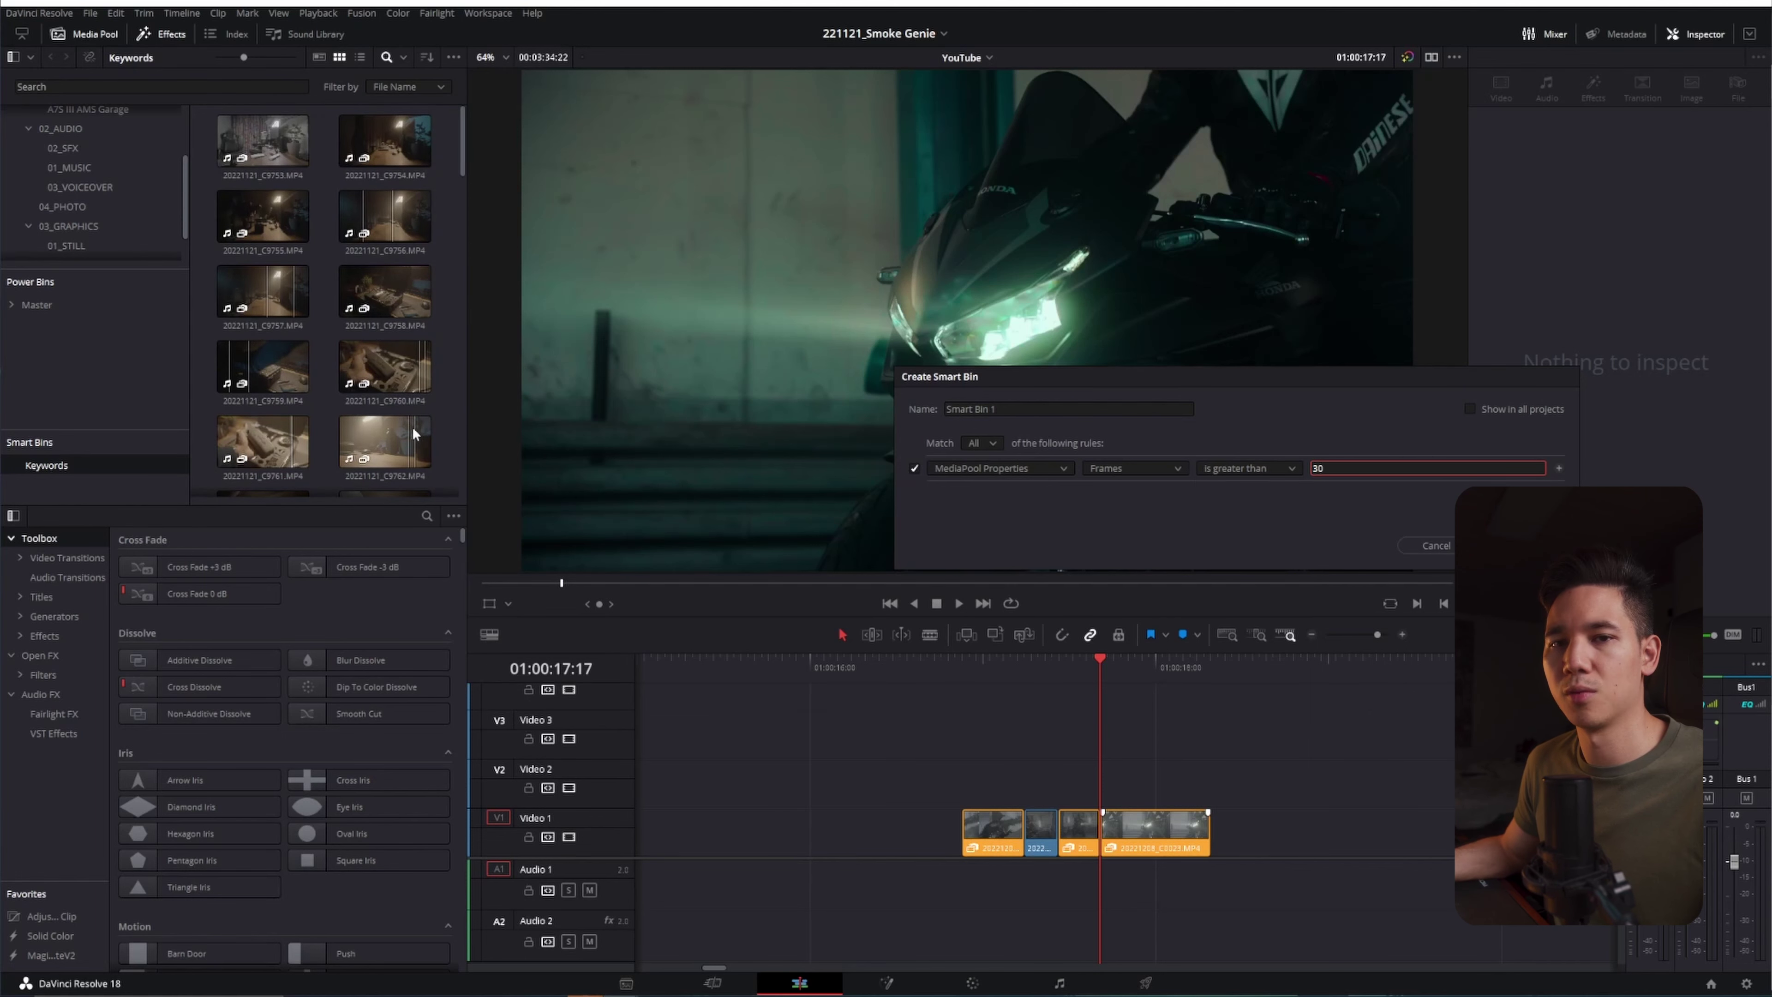
key("Return")
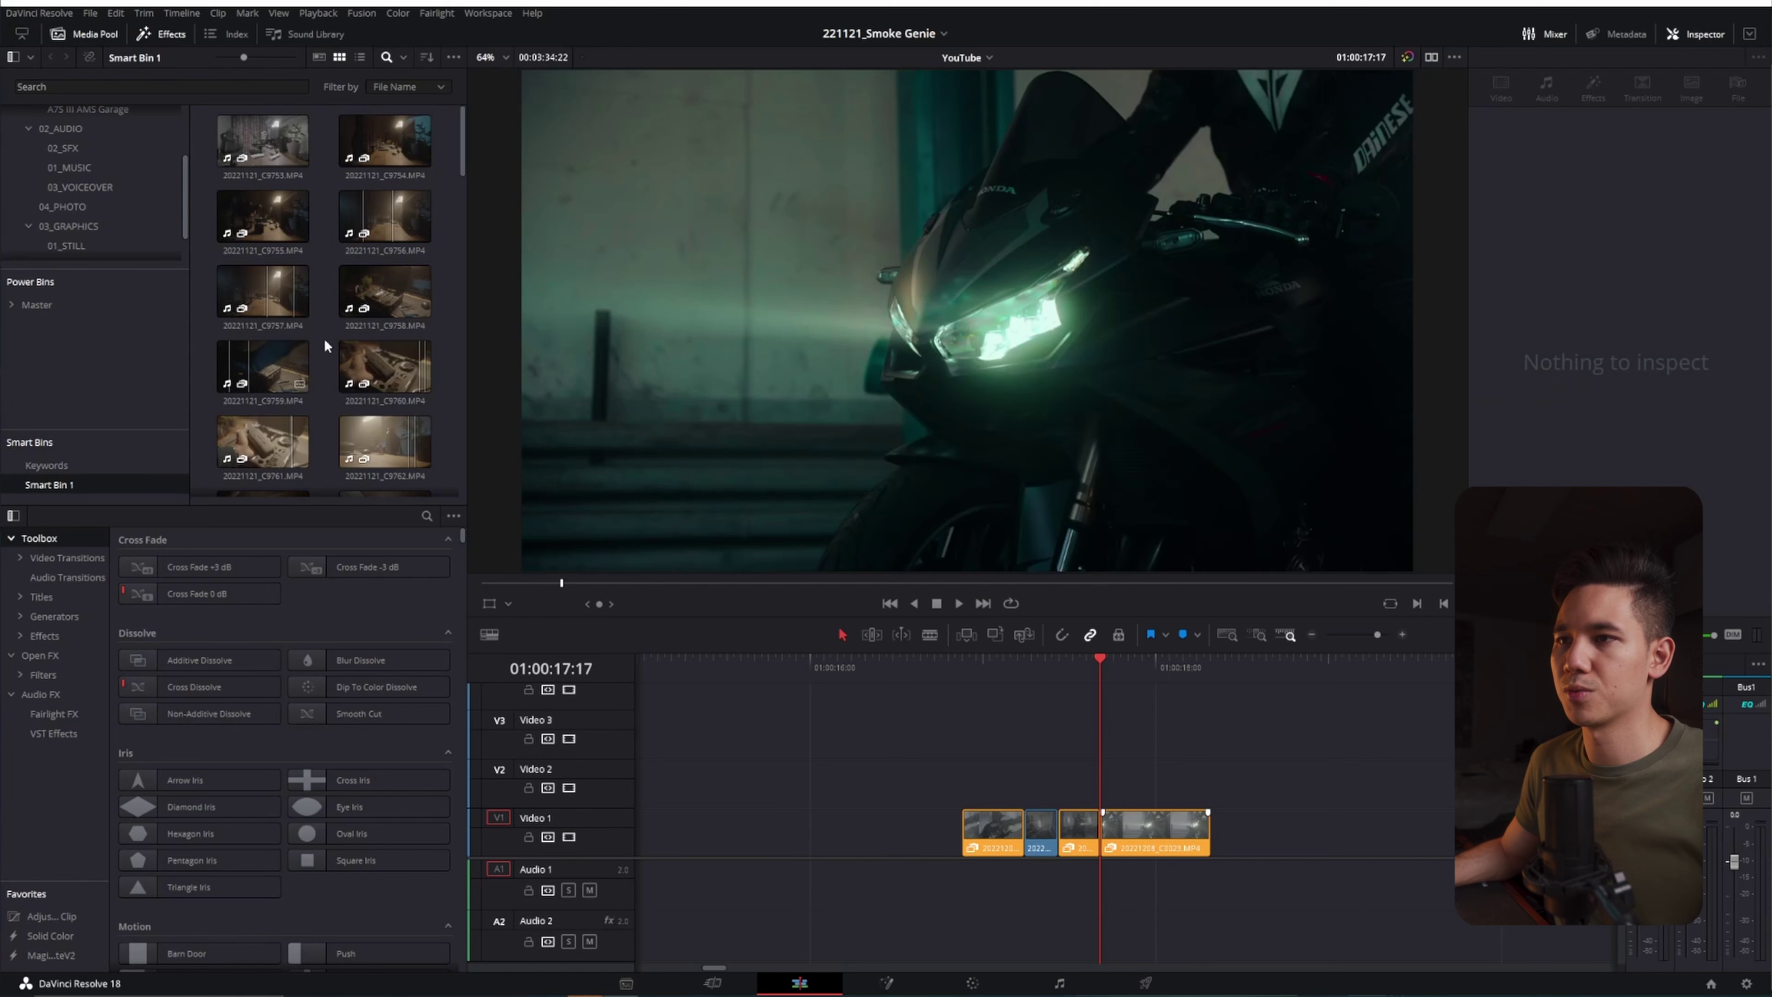
Step: Browse the Master power bin, then return to the Keywords smart bin
scroll(343, 323, "down", 3)
scroll(345, 326, "down", 3)
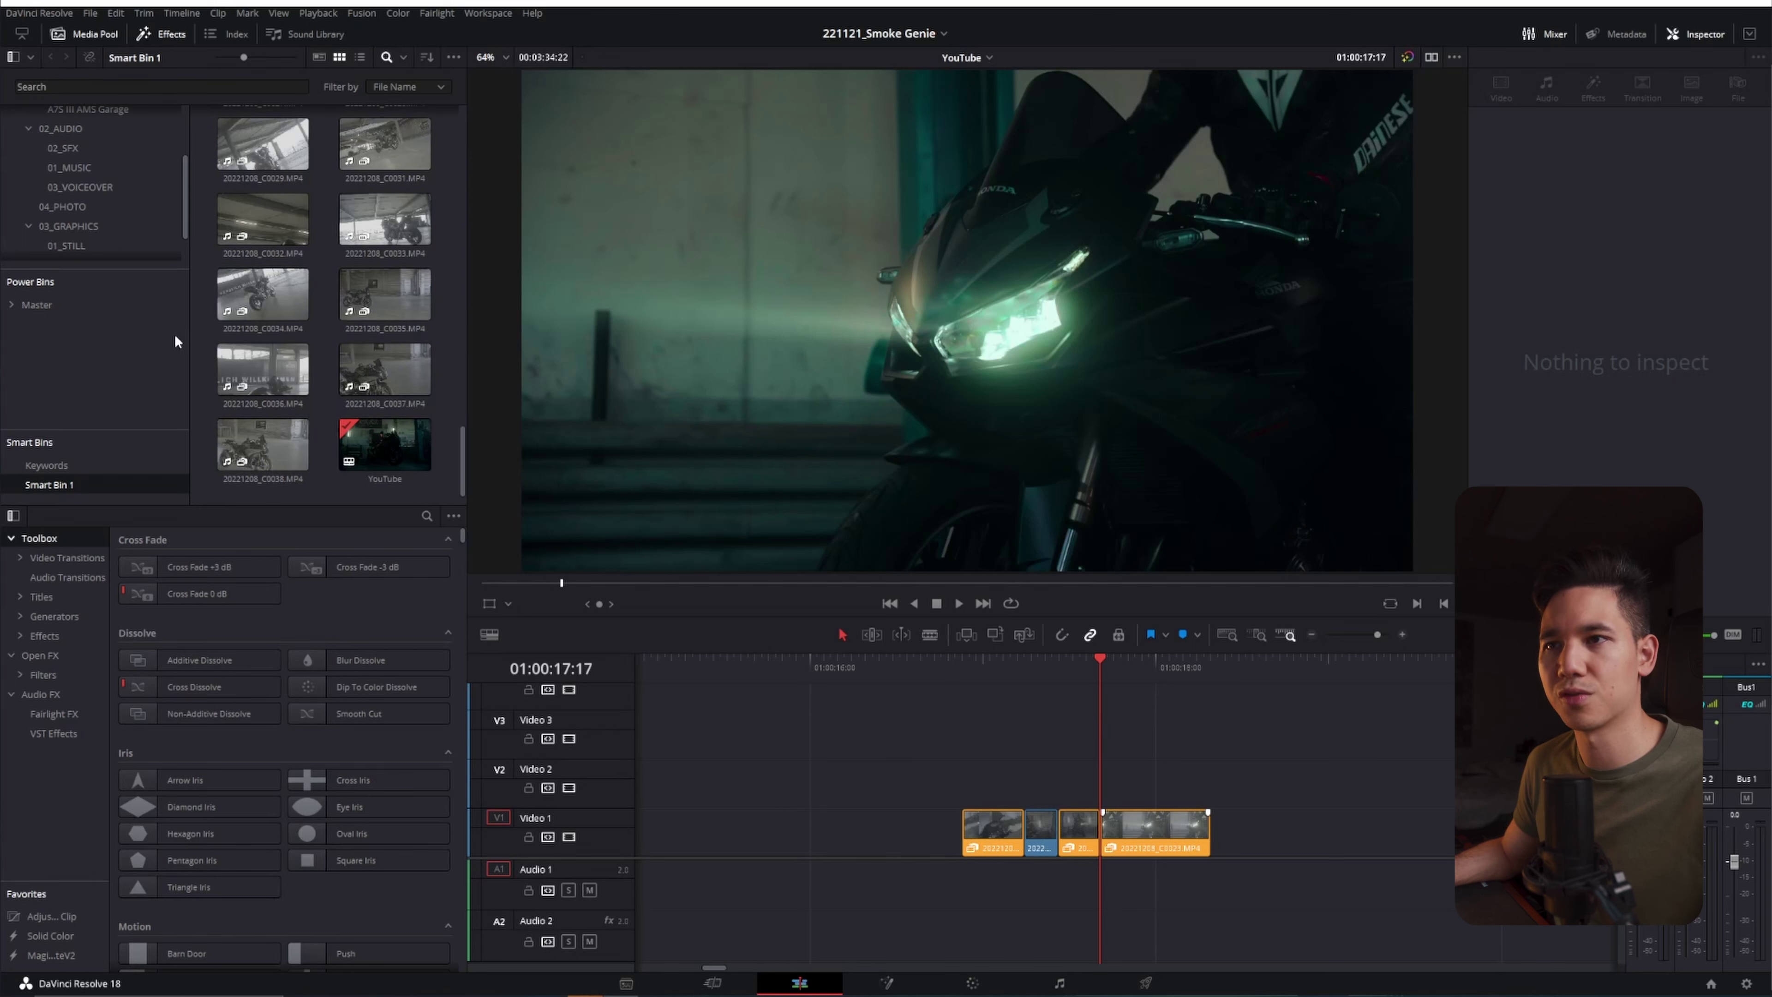
left_click(99, 307)
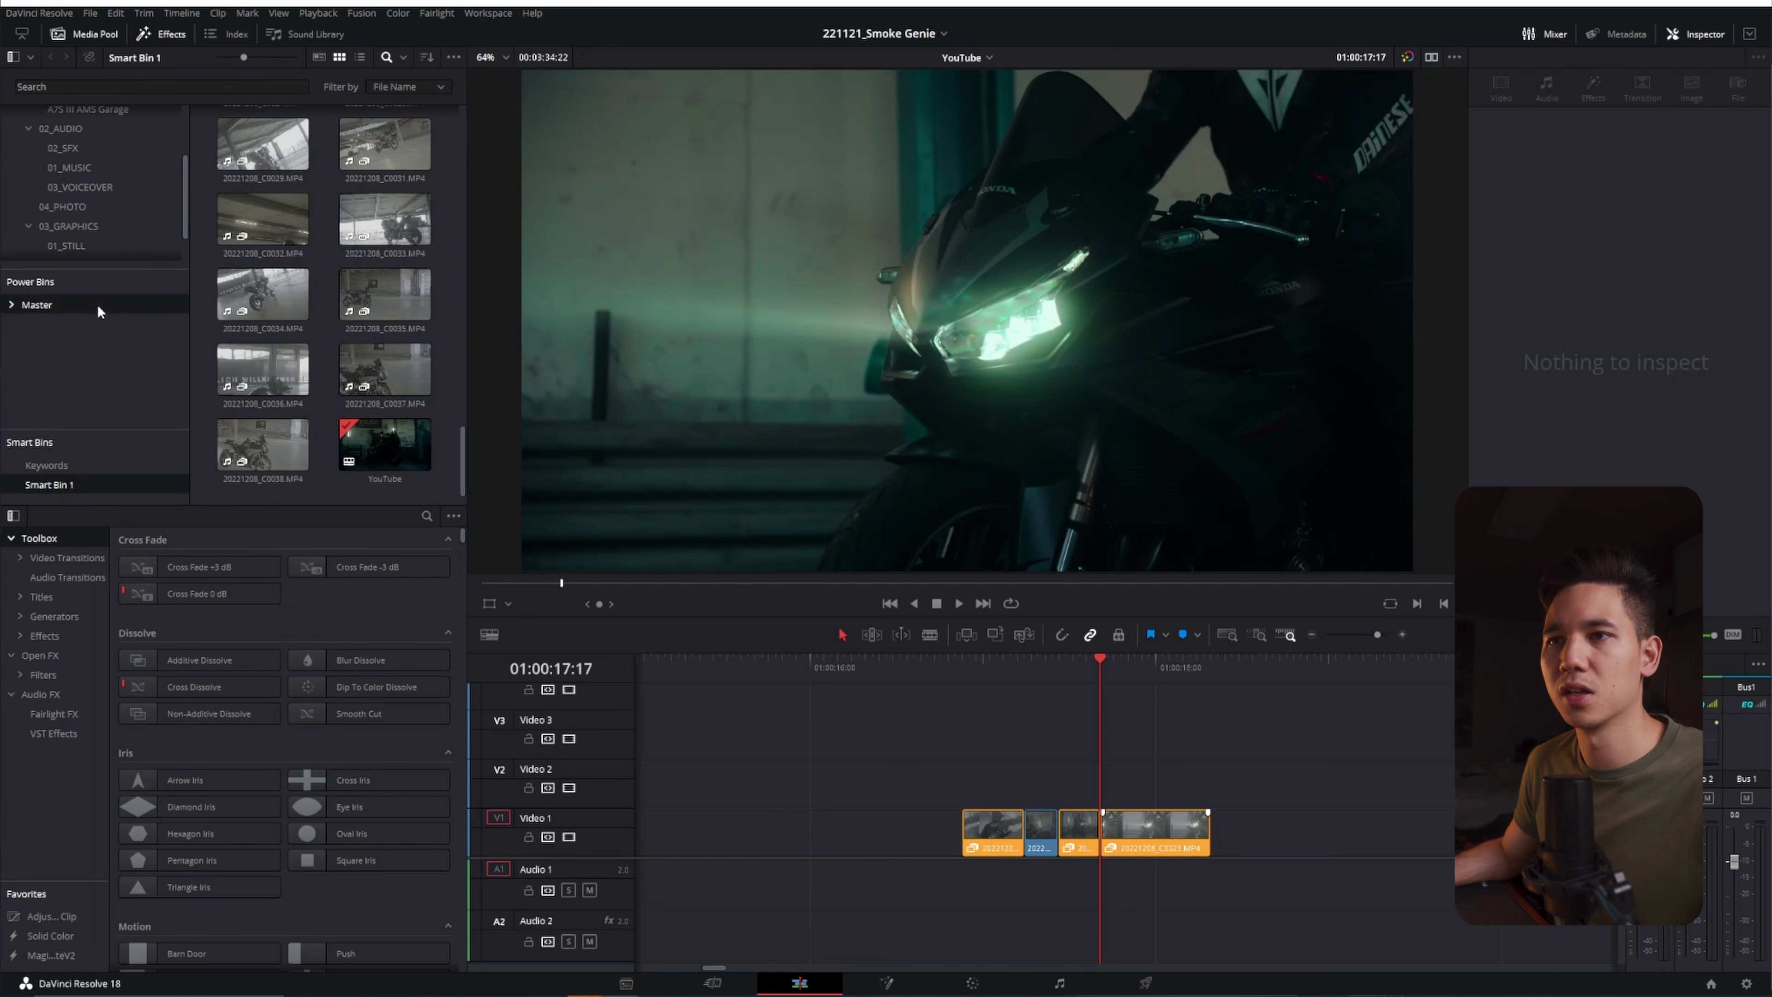
left_click(63, 465)
Step: Start another smart bin with the rule MediaPool Properties > Timeline is Enabled
right_click(115, 479)
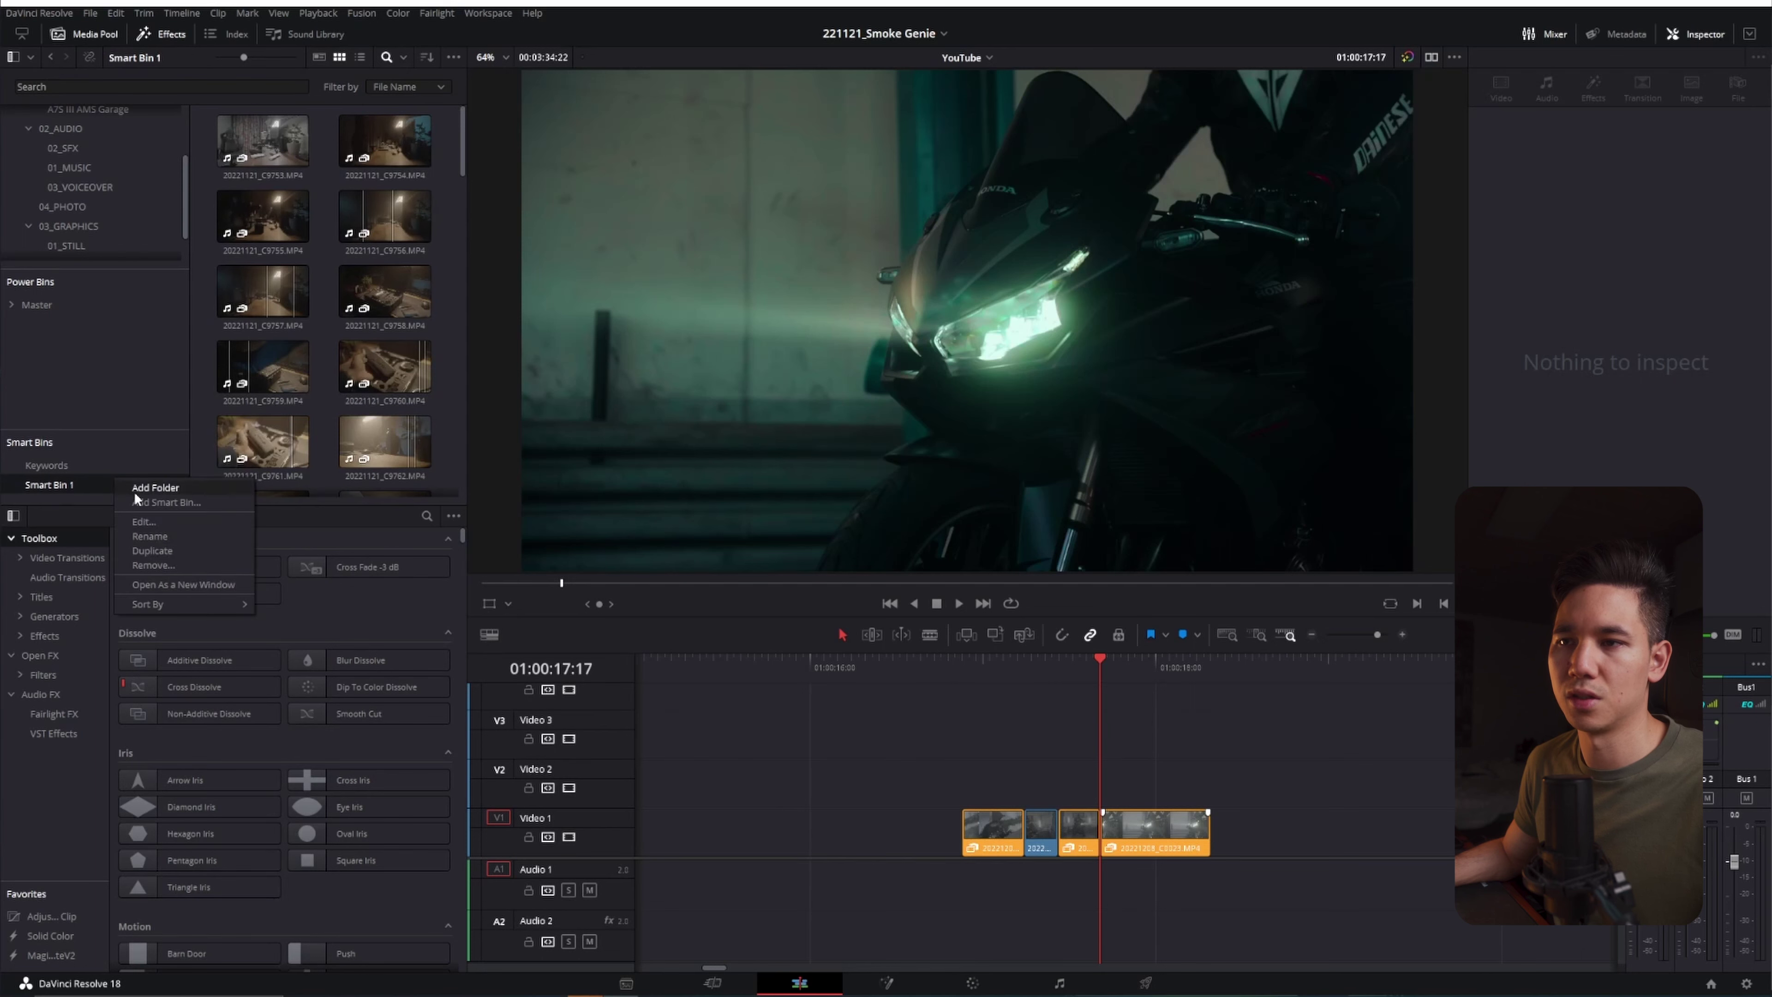
left_click(149, 500)
left_click(1424, 467)
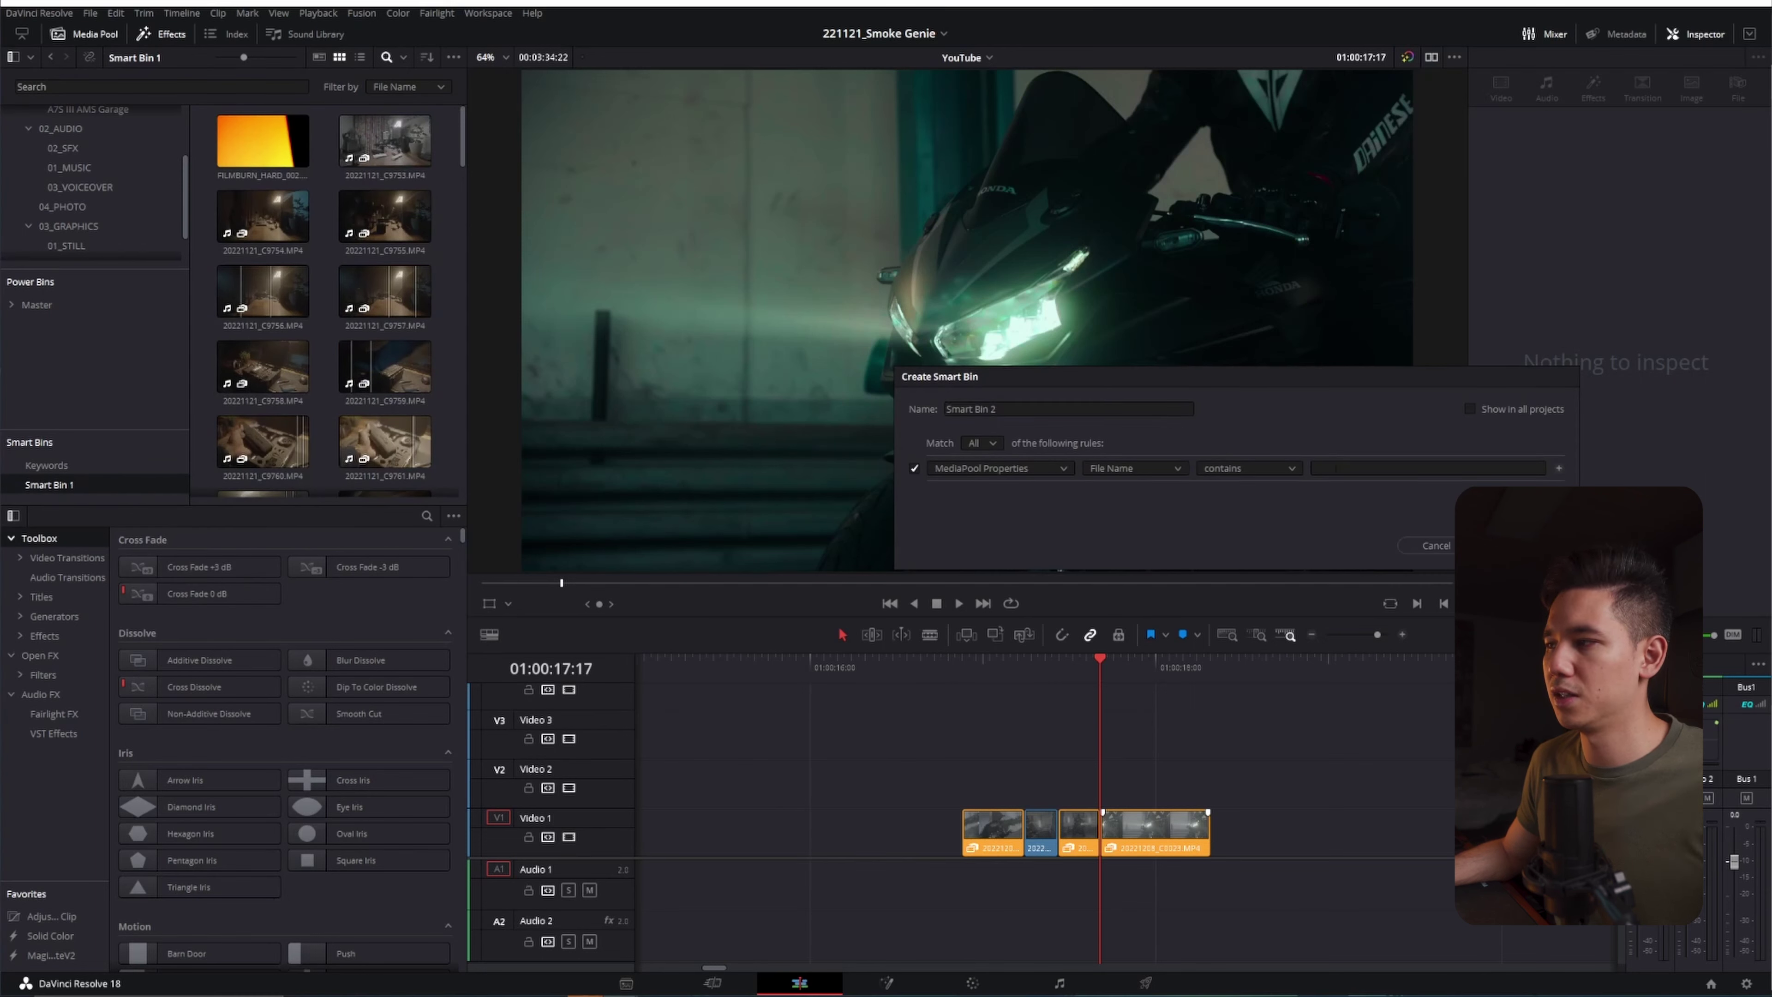
type("timeline")
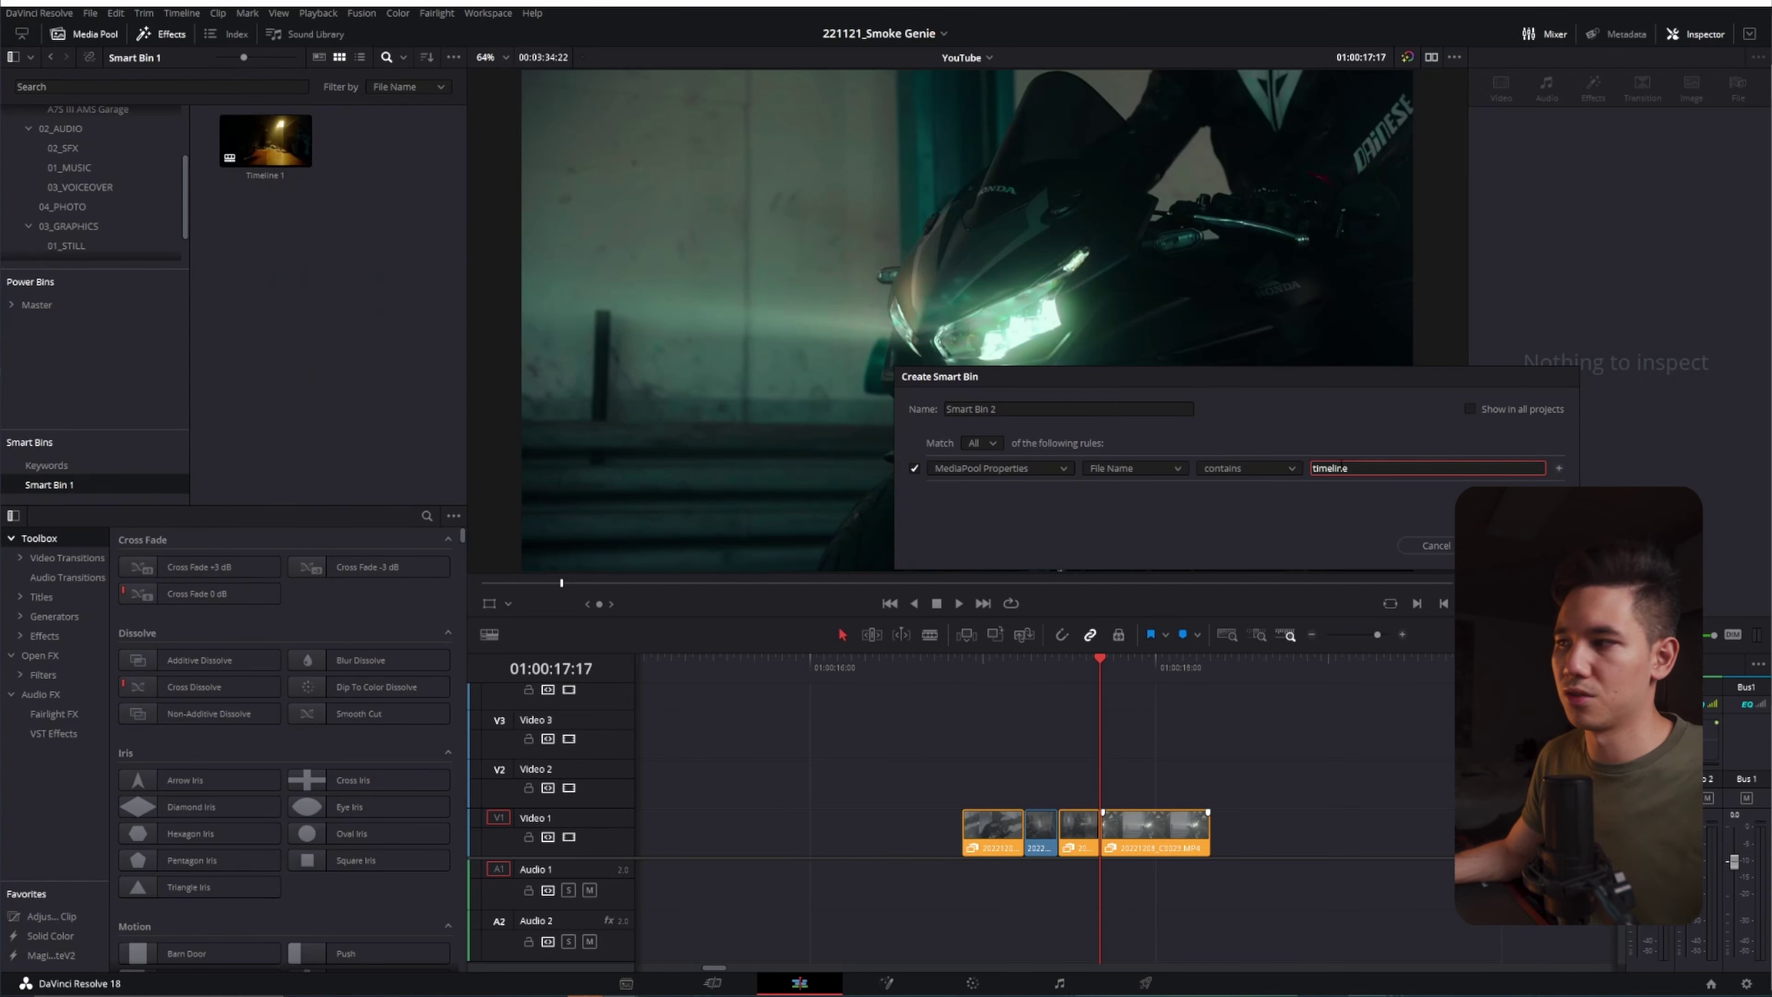
left_click(1140, 468)
left_click(1117, 536)
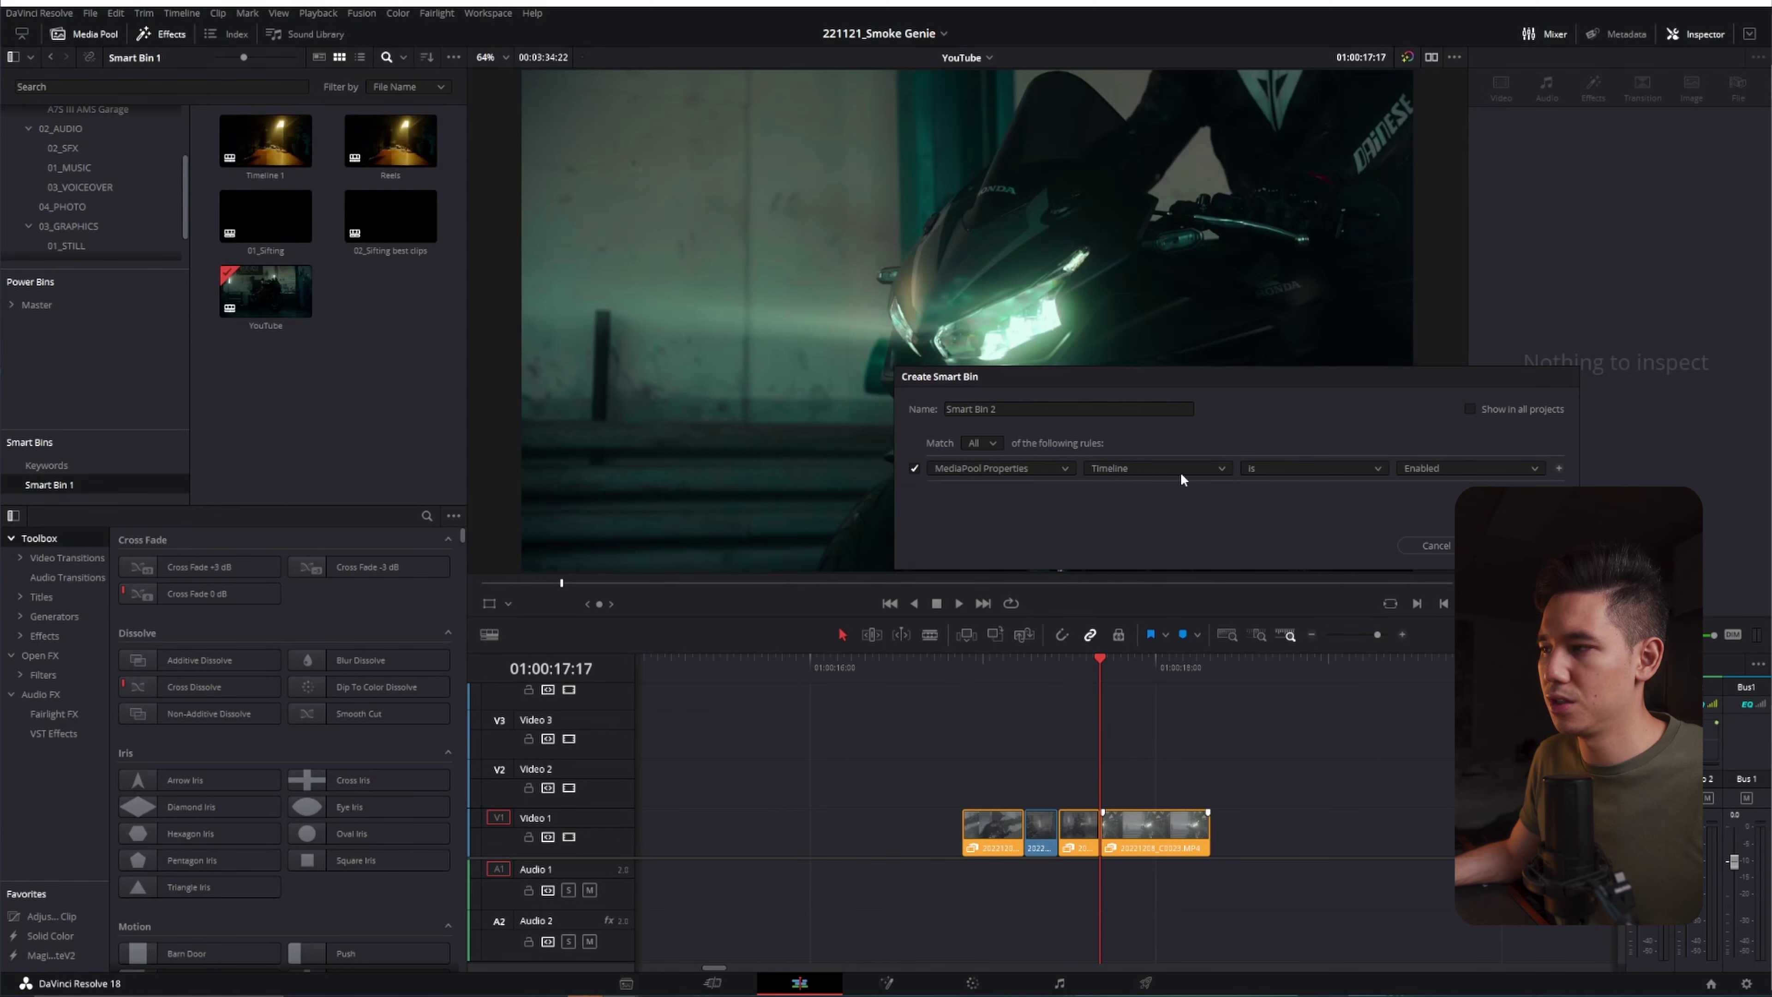
left_click(1149, 469)
left_click(1127, 619)
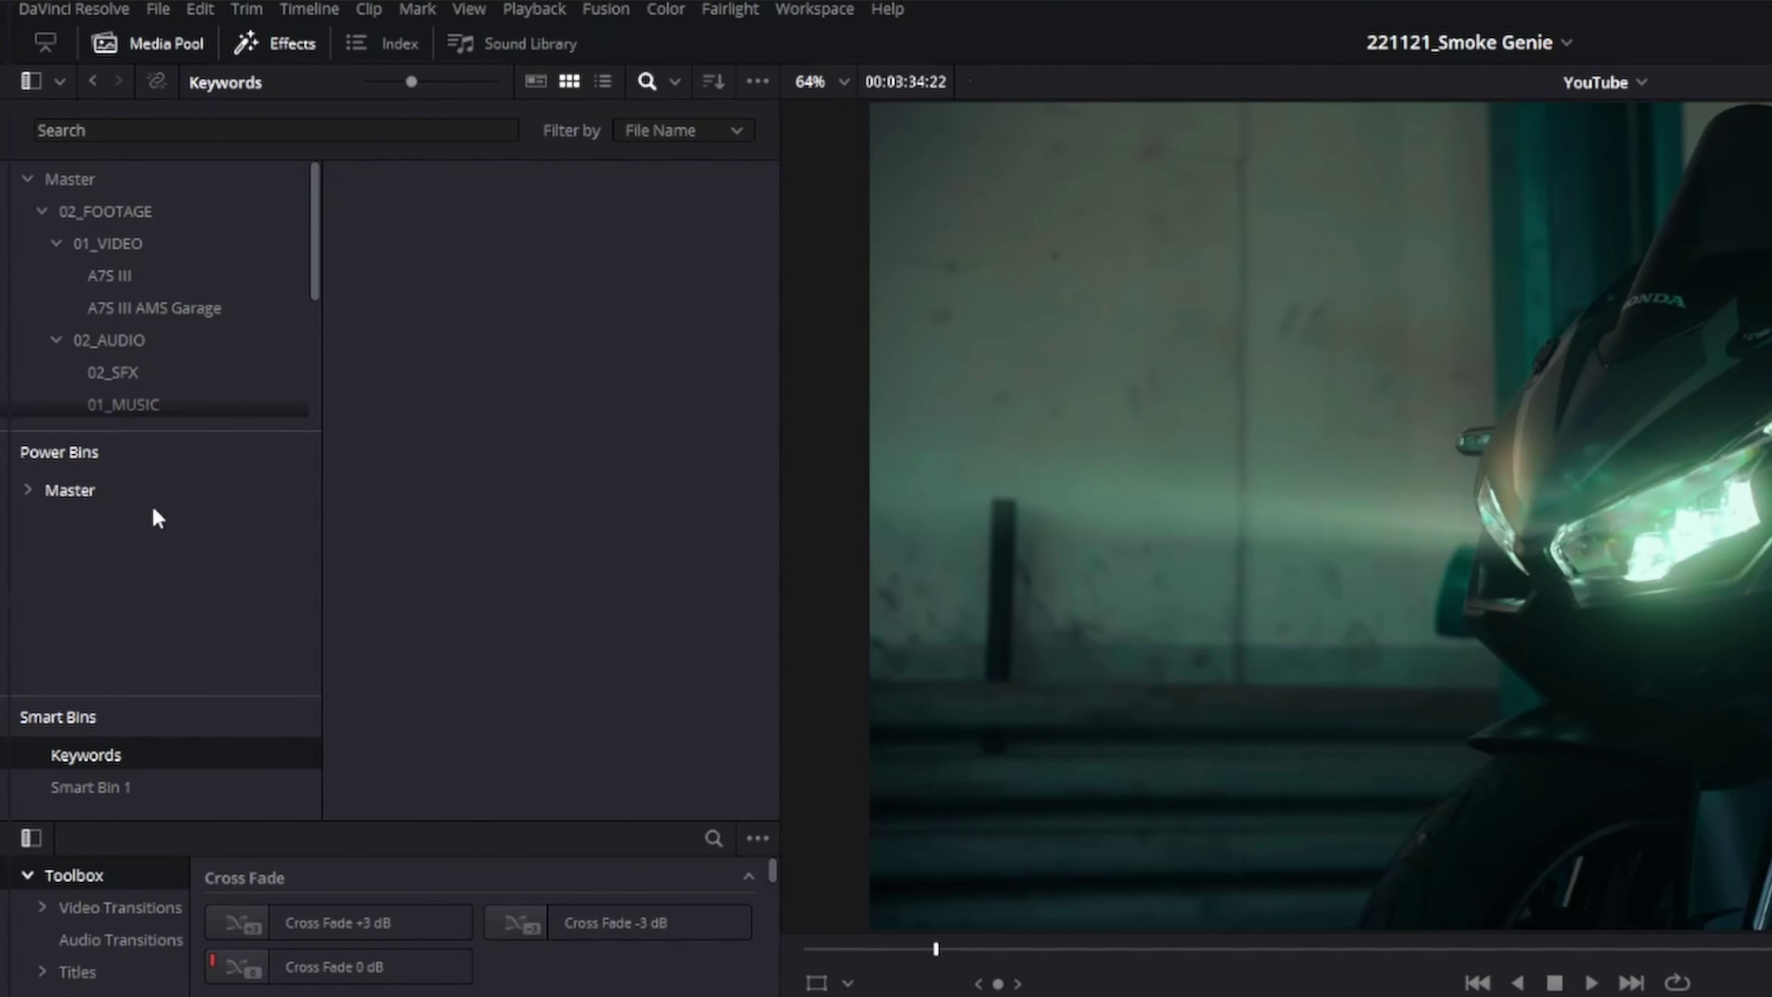
Step: Toggle Show Power Bins off and back on, expand Master, and open YouTube ASSETS
left_click(757, 82)
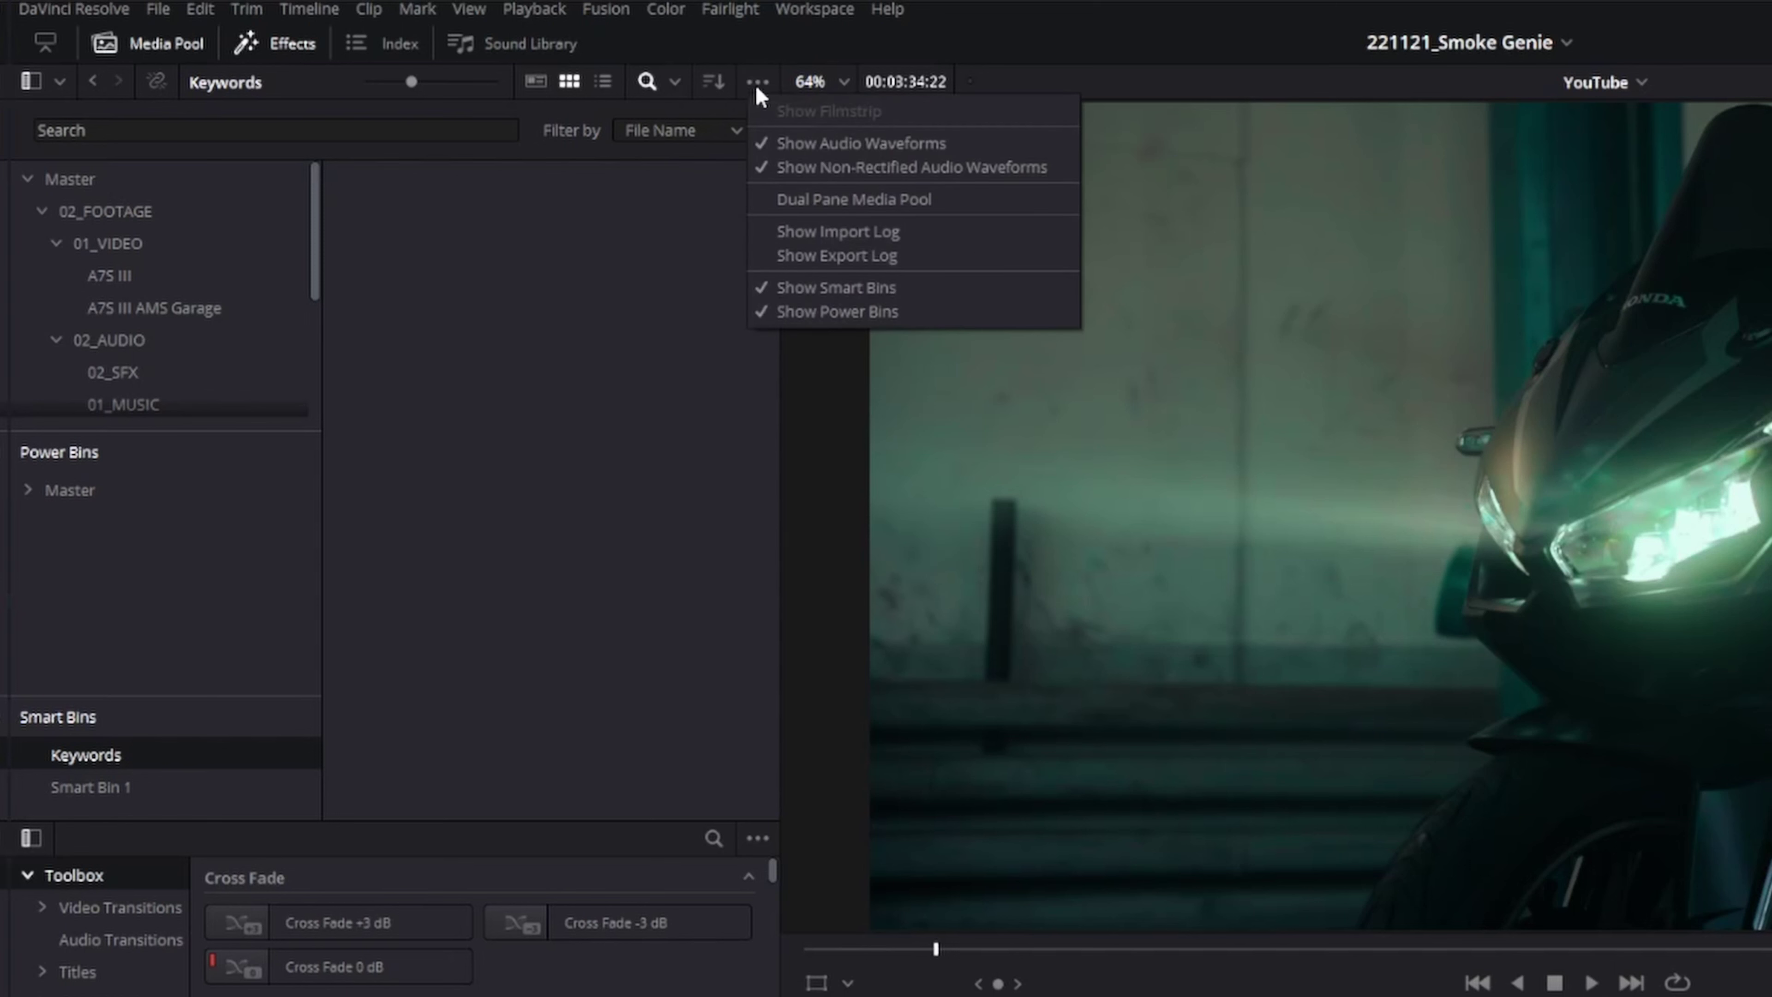
left_click(870, 315)
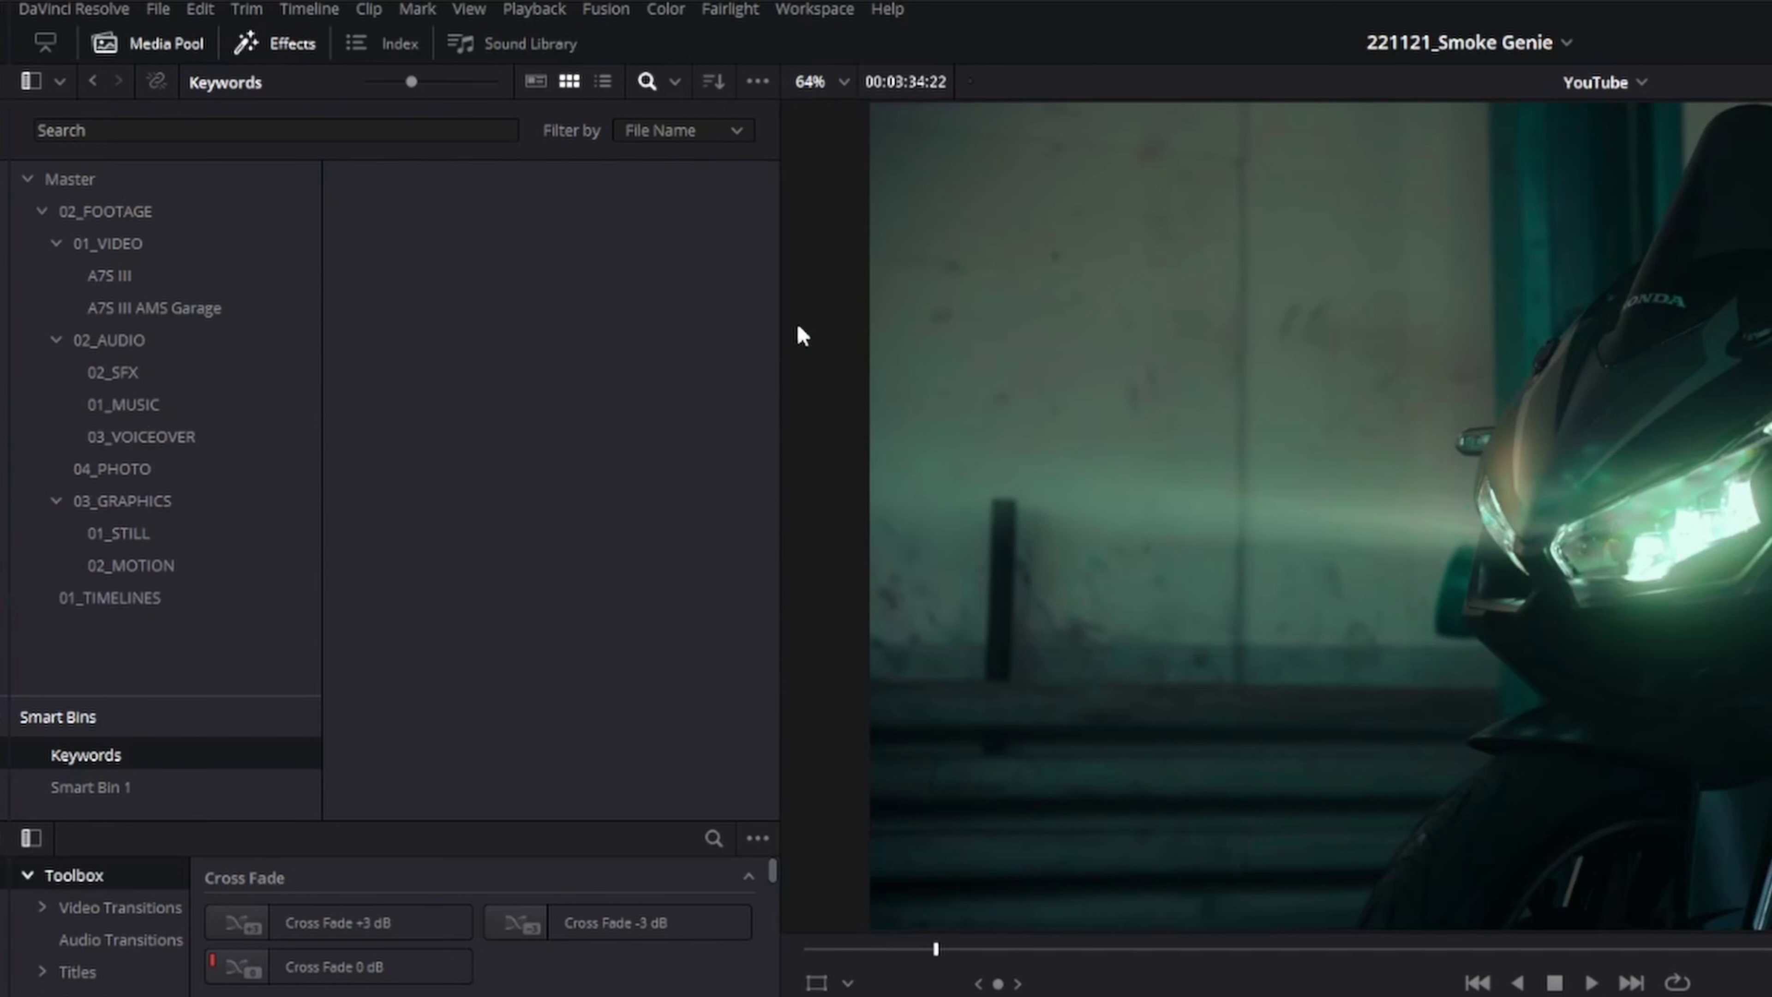
left_click(753, 83)
left_click(817, 314)
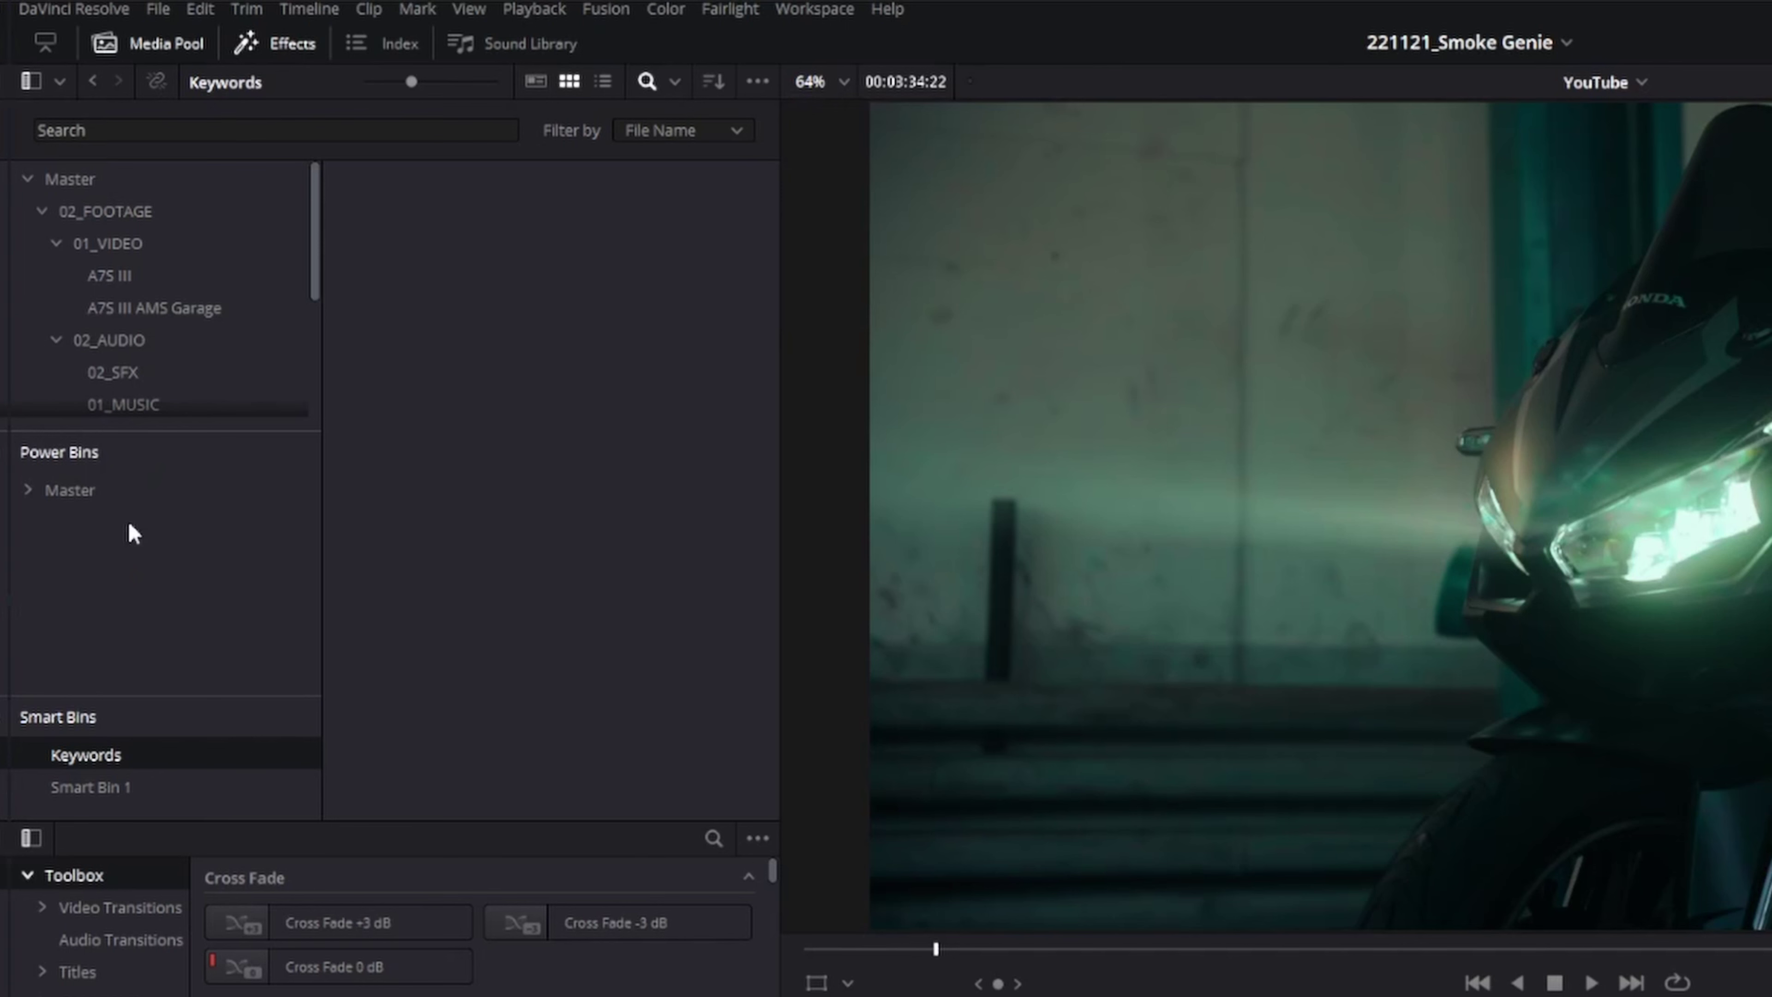
left_click(28, 493)
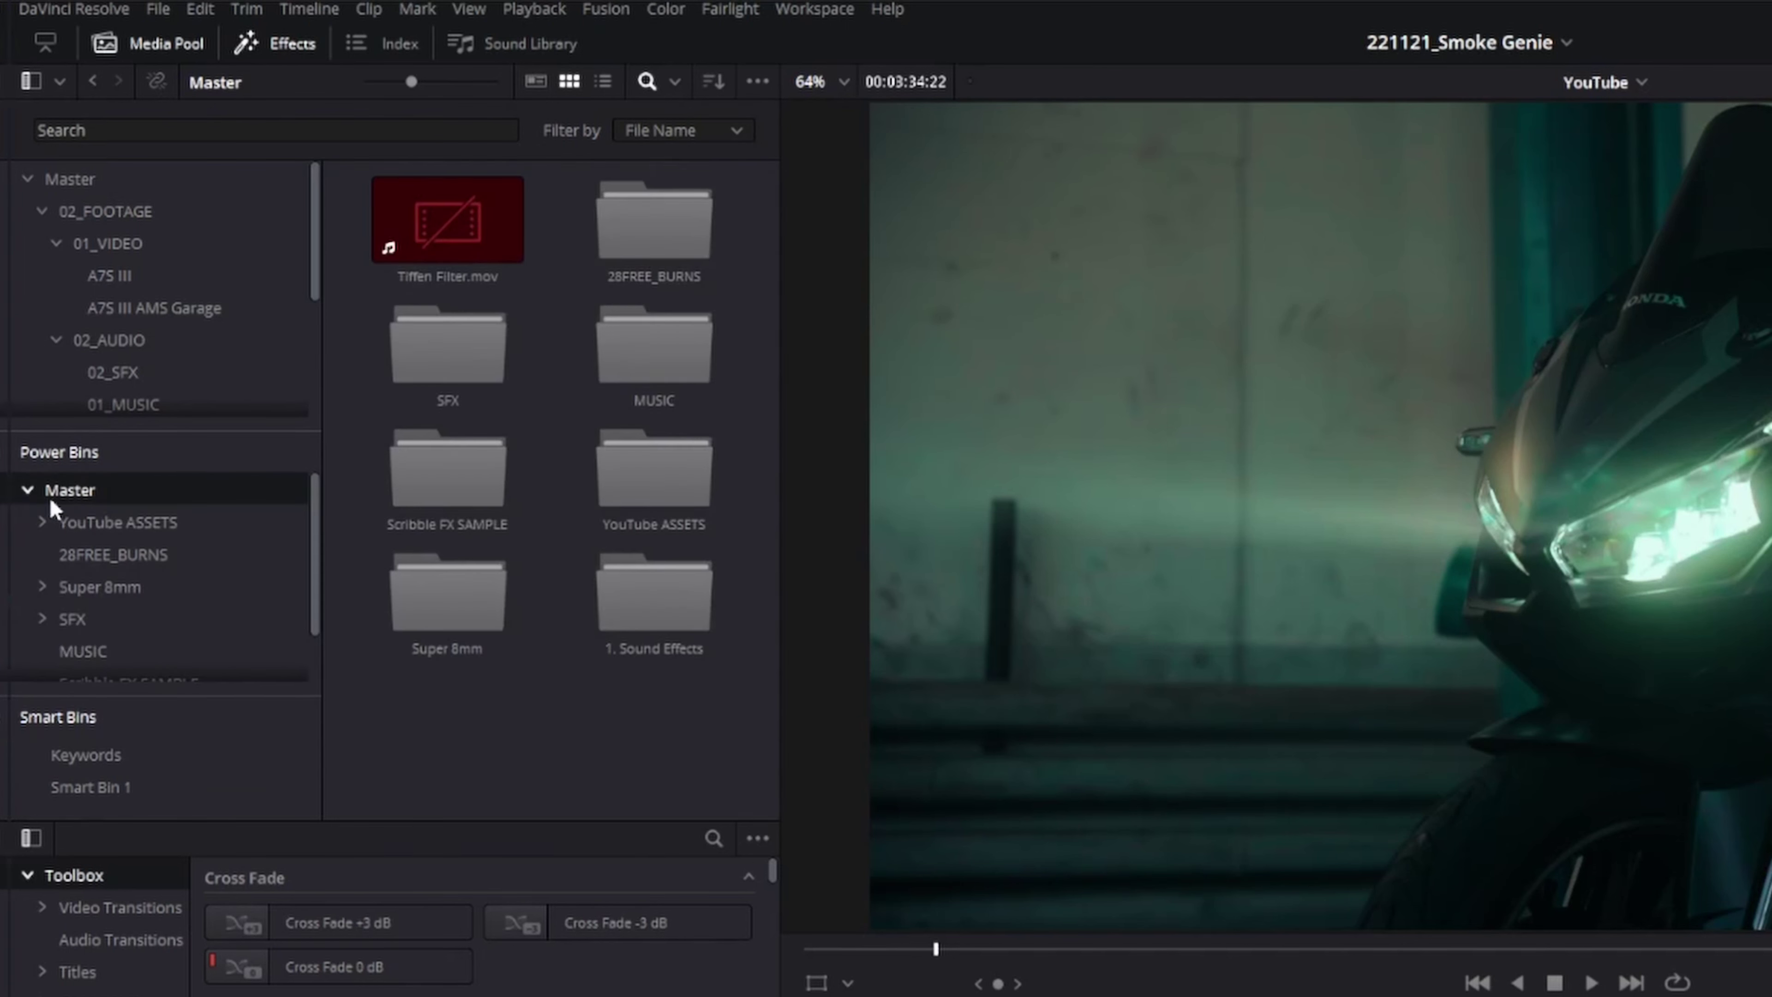
left_click(73, 536)
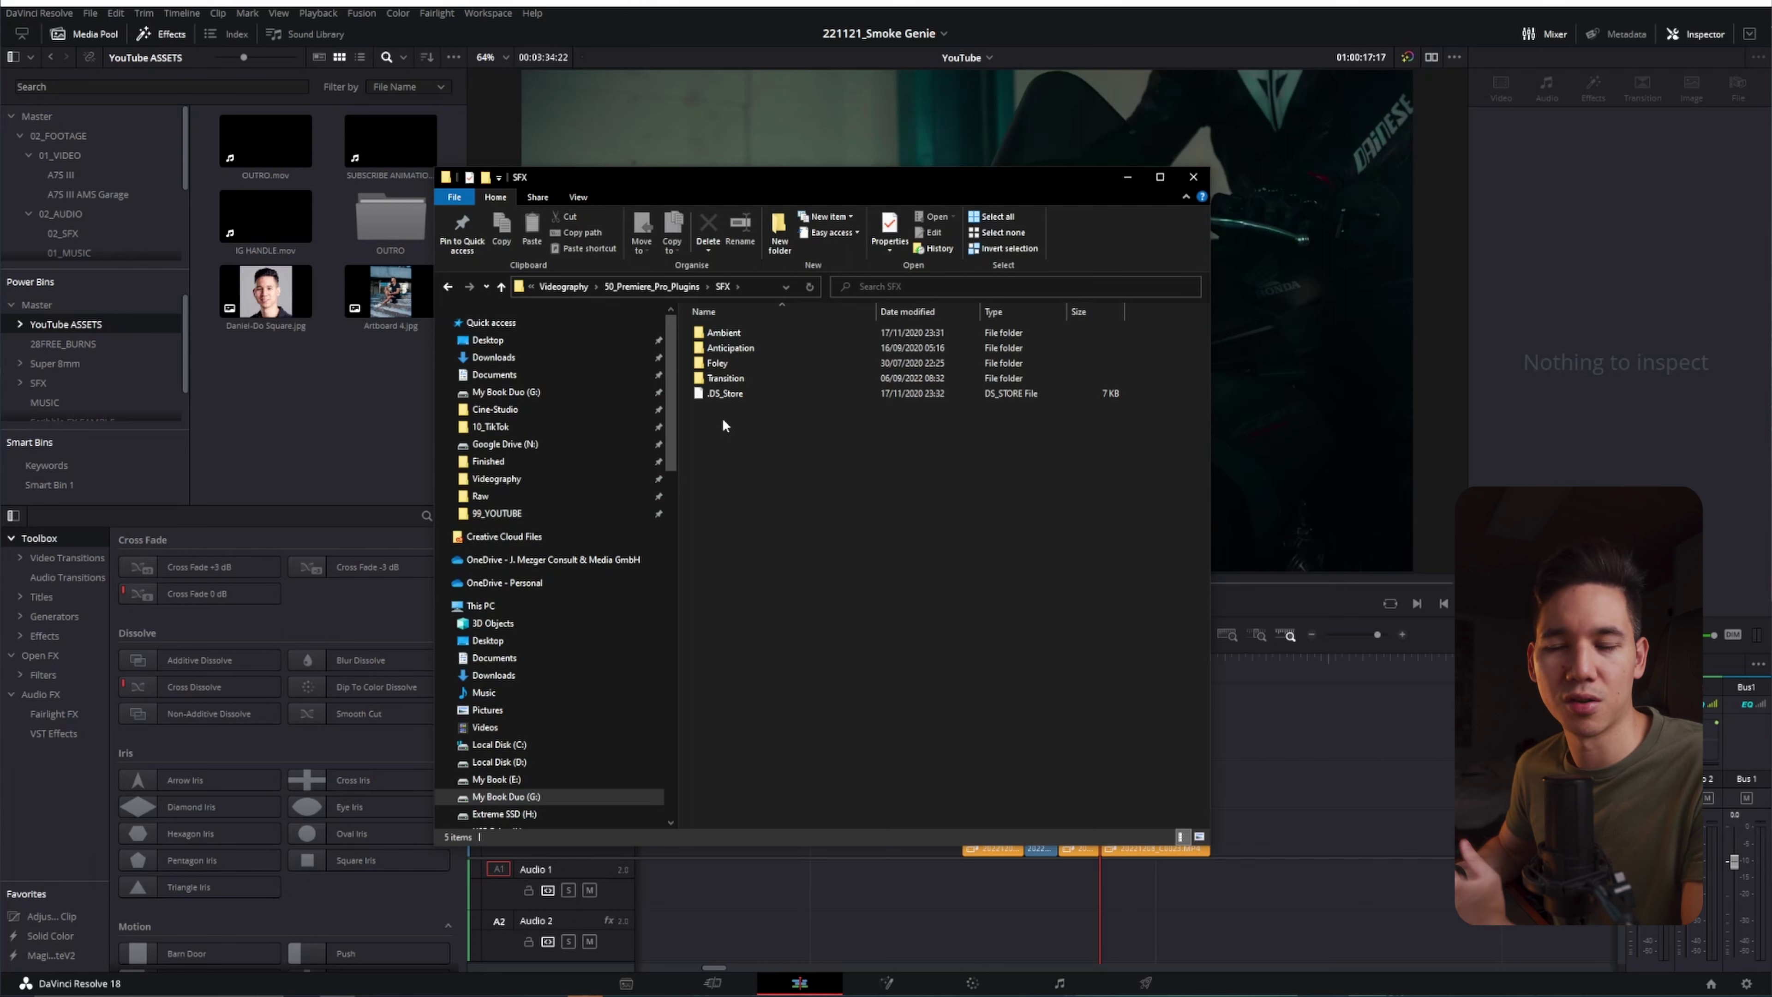
Step: Drag the Ambient folder from Explorer's SFX folder onto Resolve's Power Bins list
left_click(725, 336)
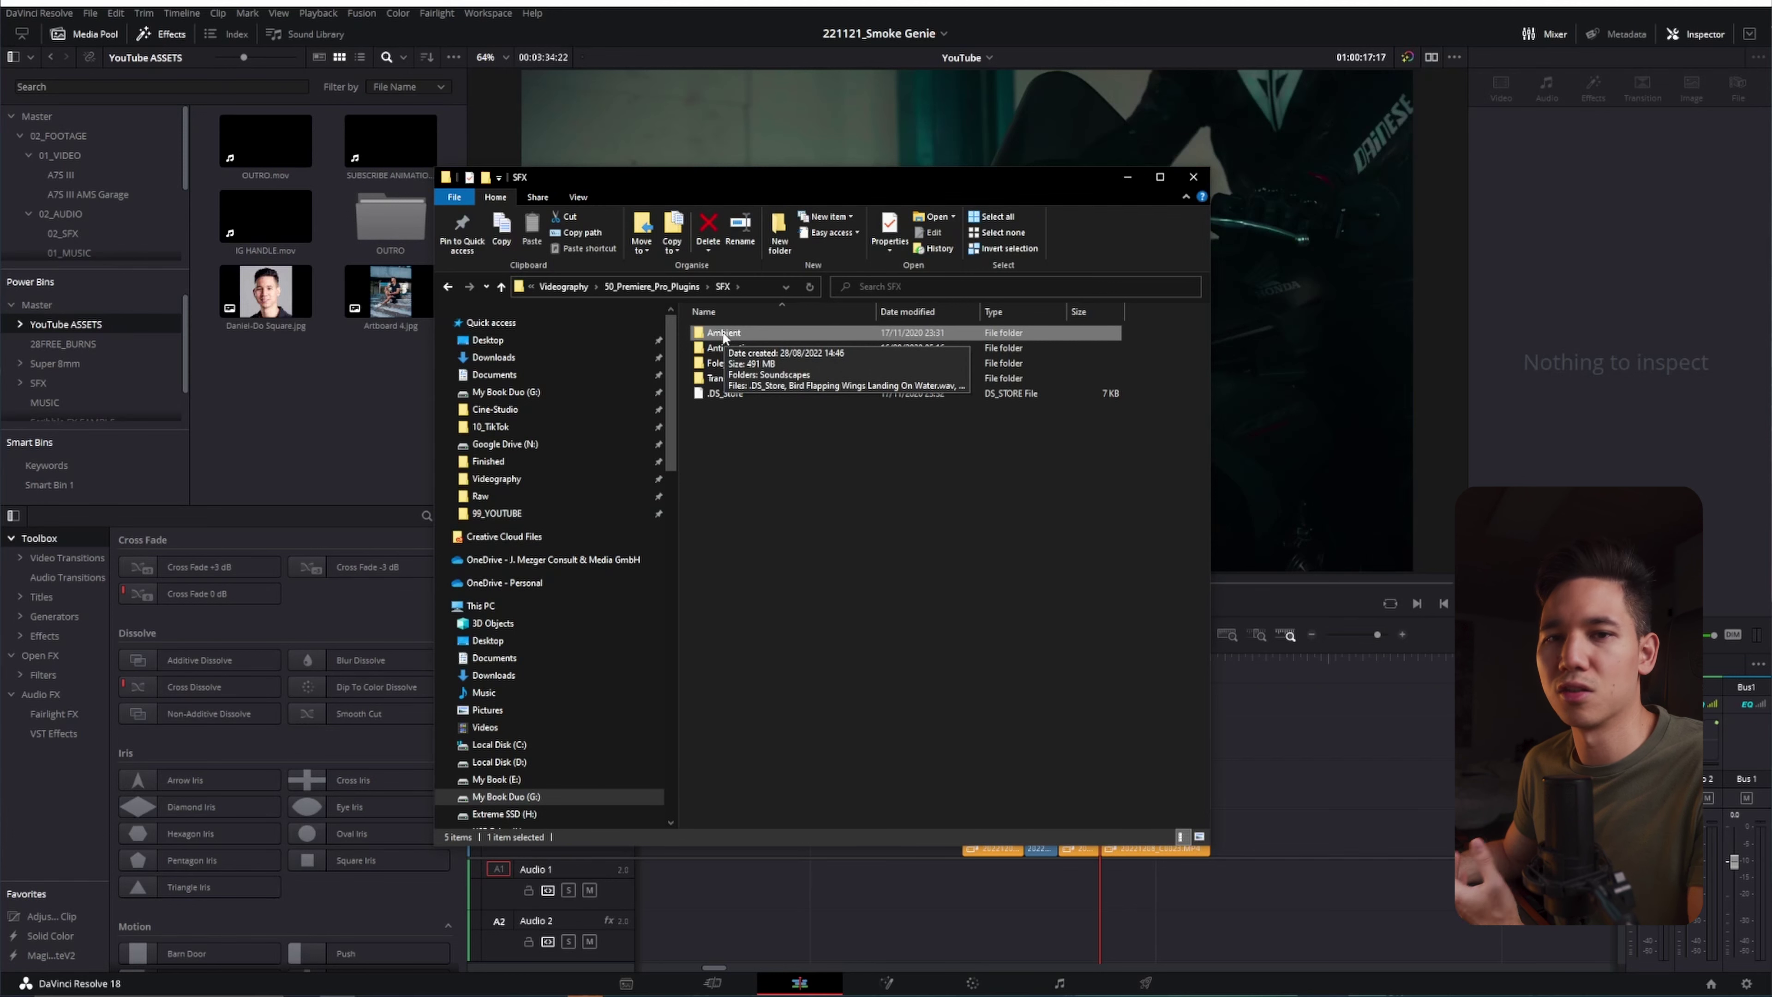
left_click_drag(723, 338, 136, 381)
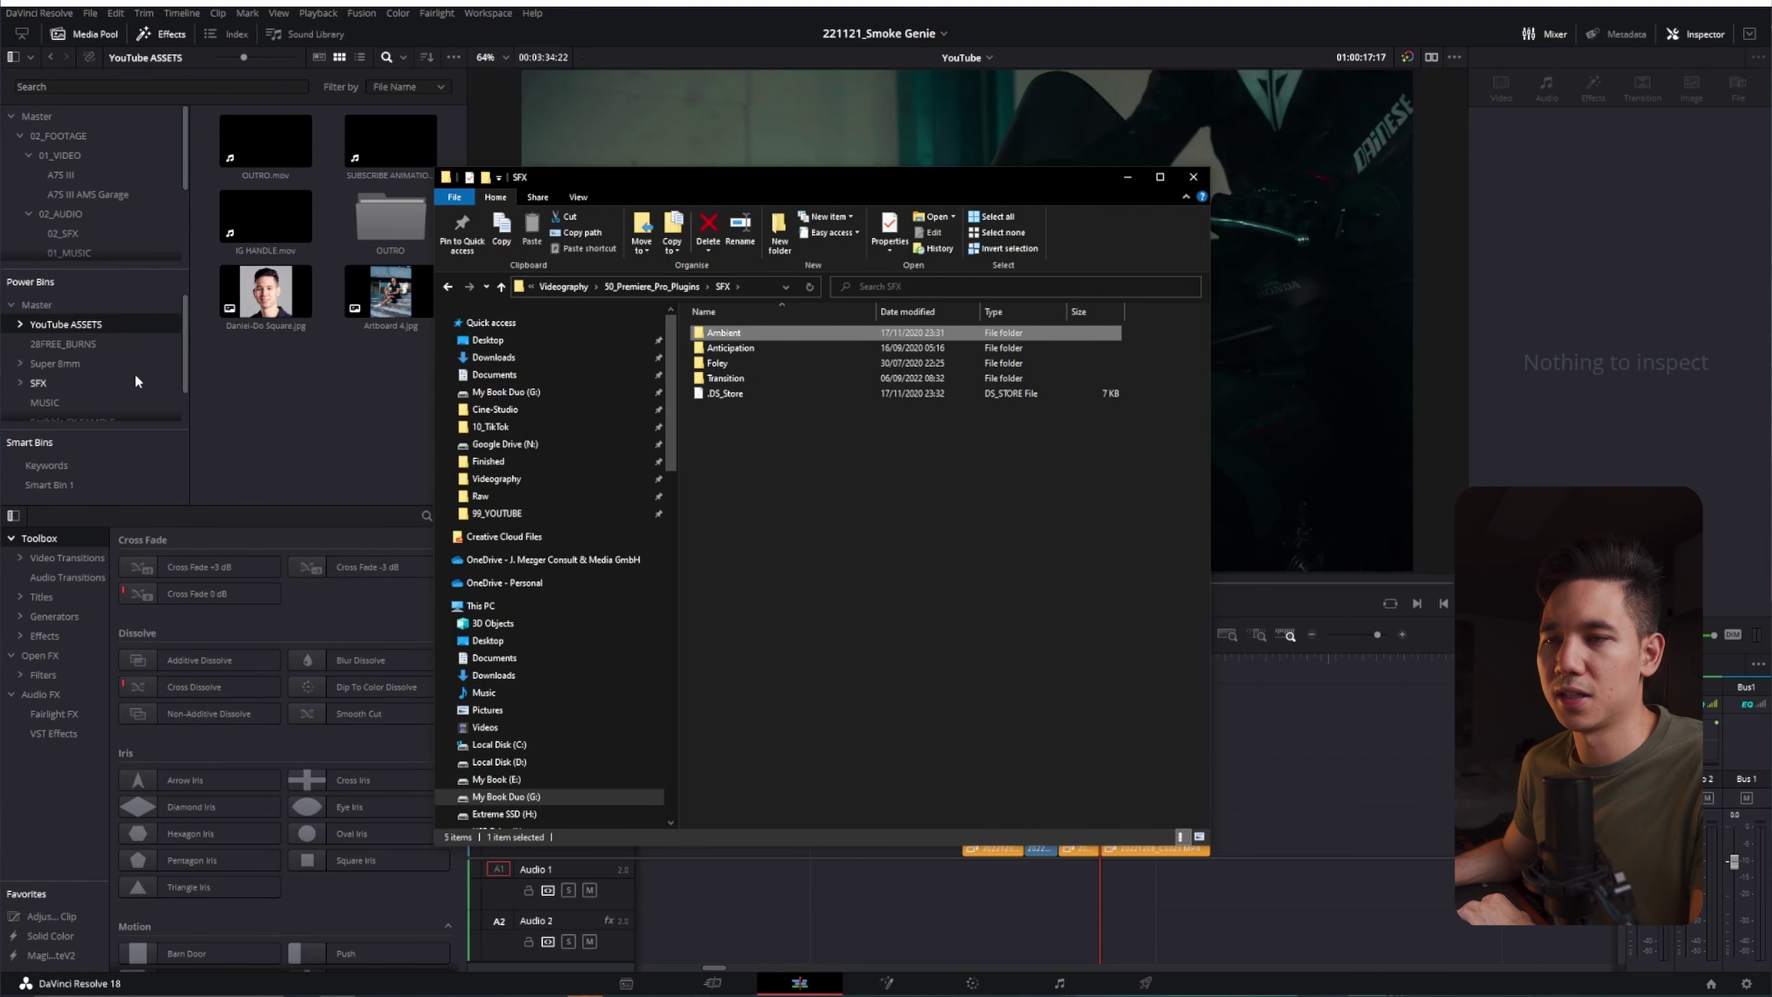
Step: Place FILMBURN_HARD_002 from the 28FREE_BURNS power bin onto Video 2 above the motorcycle clips
left_click(94, 341)
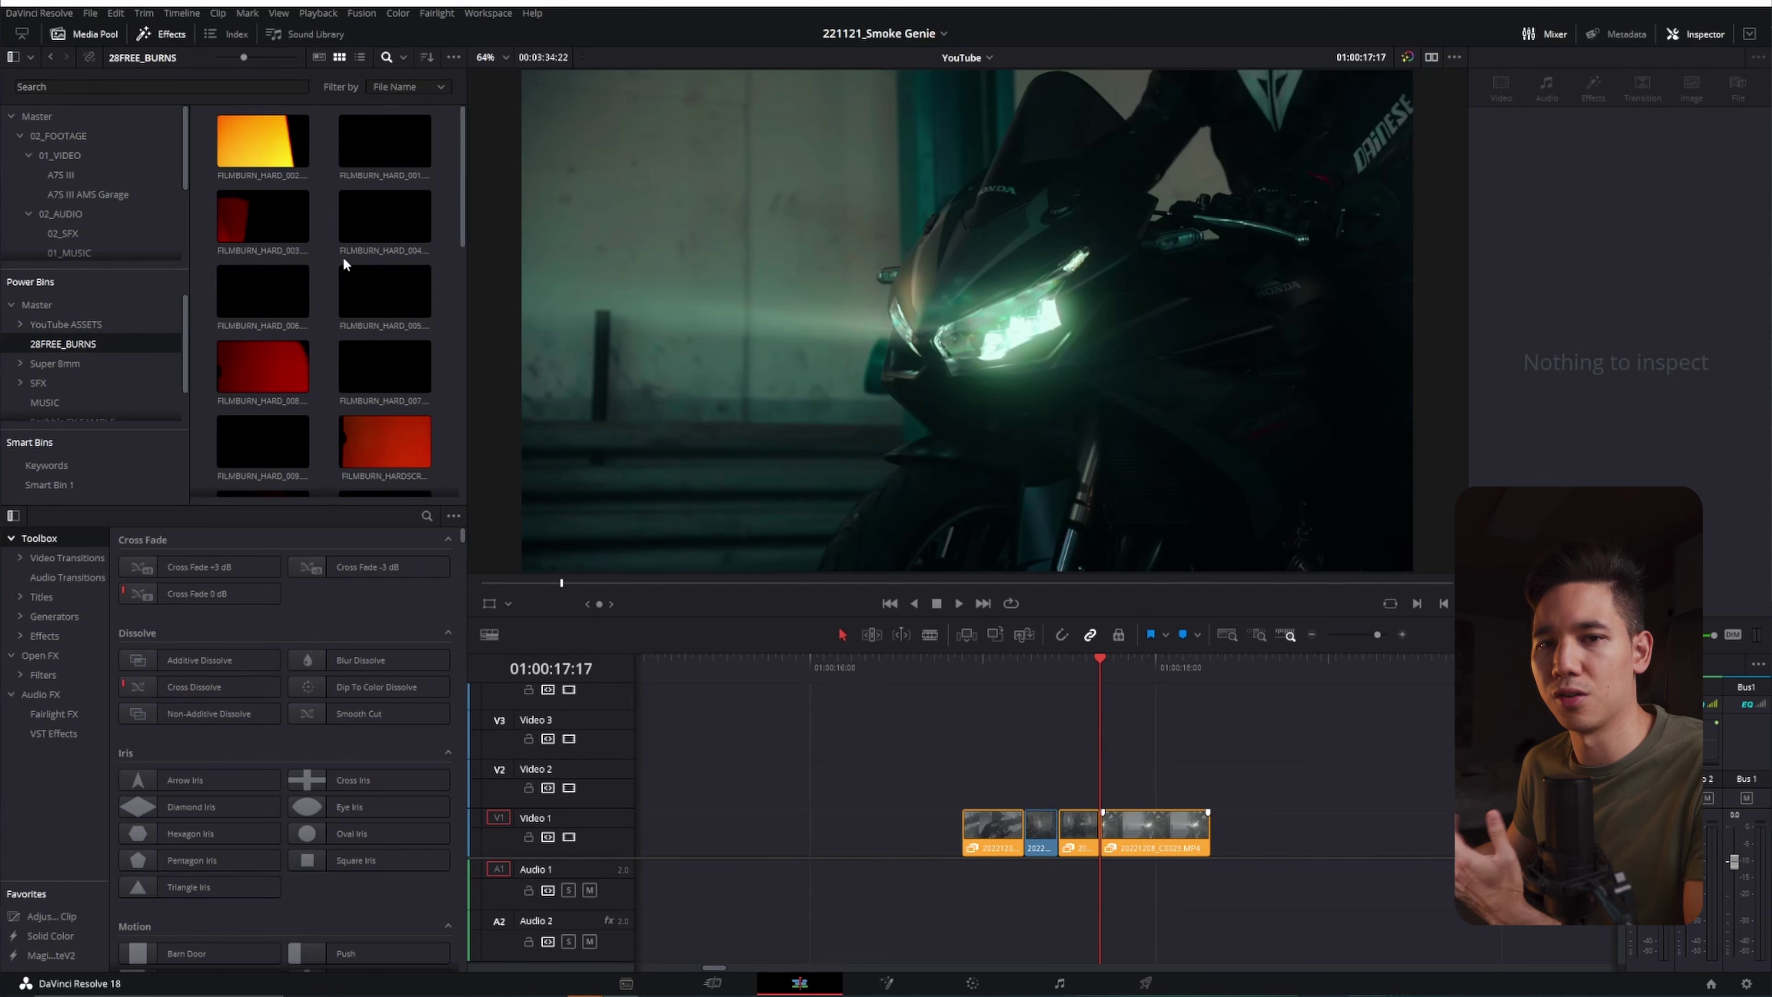
mouse_move(262, 140)
left_mouse_down()
mouse_move(1047, 779)
mouse_move(1017, 785)
left_mouse_up()
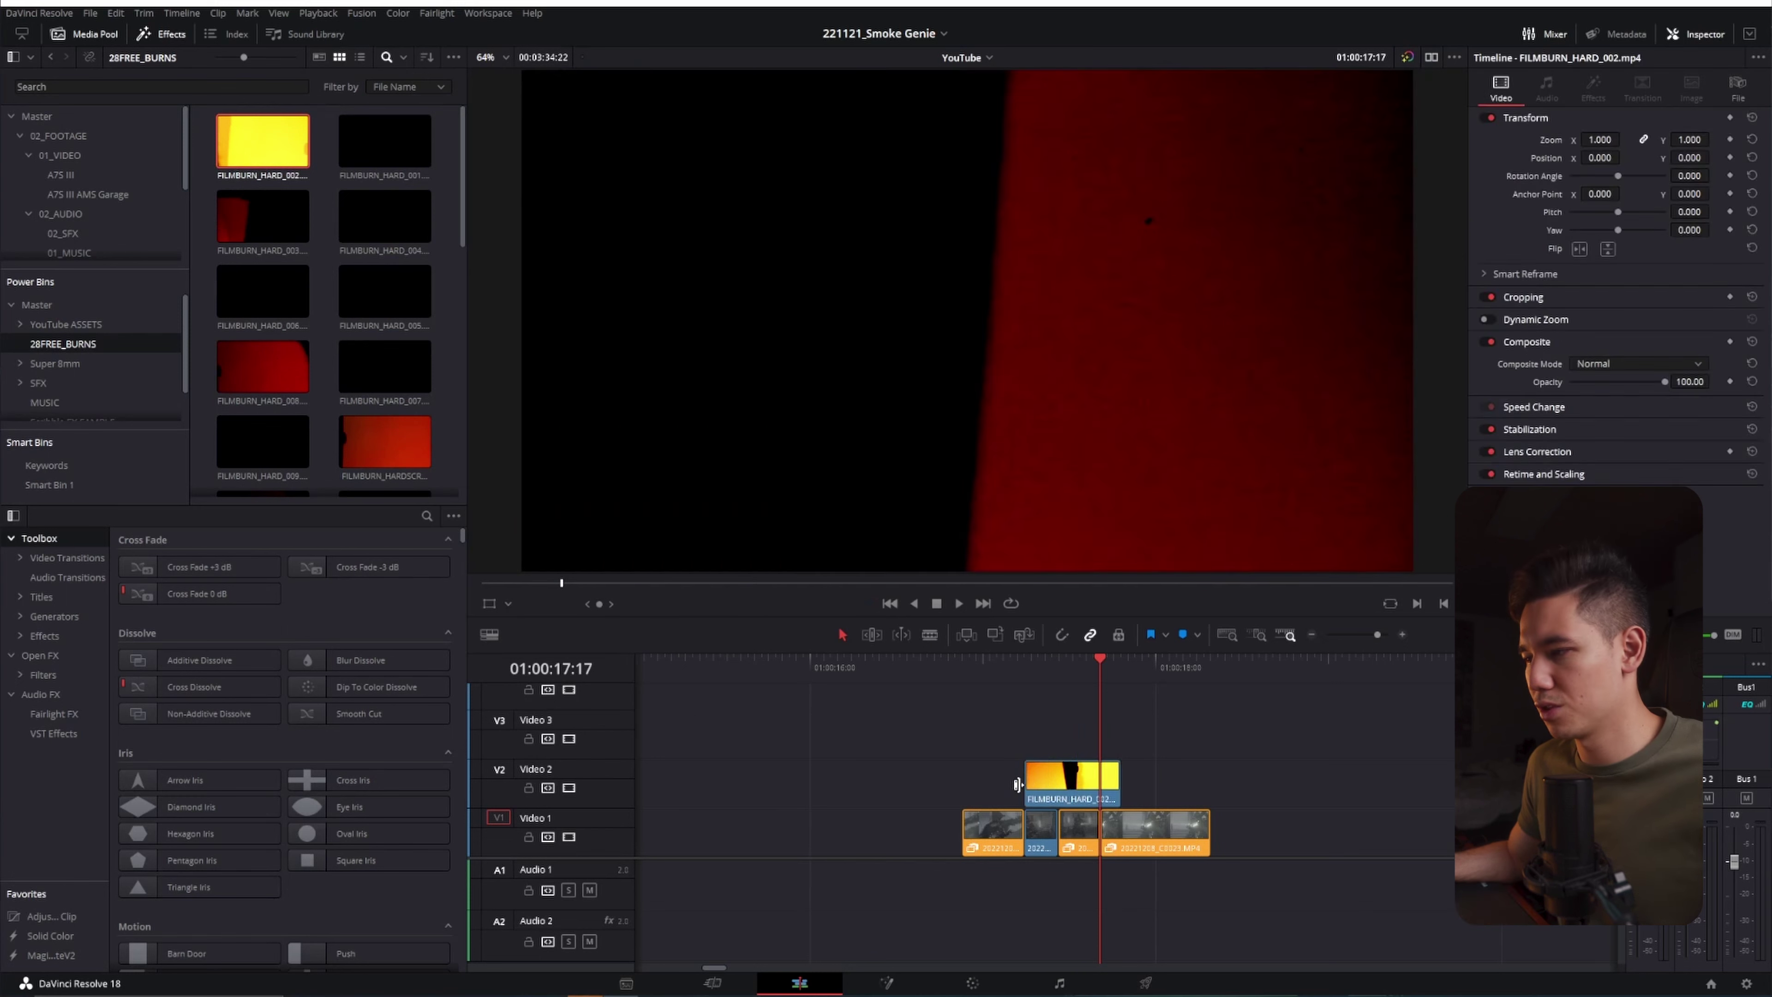
scroll(1045, 787, "up", 2)
Step: Set the burn clip's Inspector Composite Mode to Screen
left_click(1045, 787)
left_click(1611, 364)
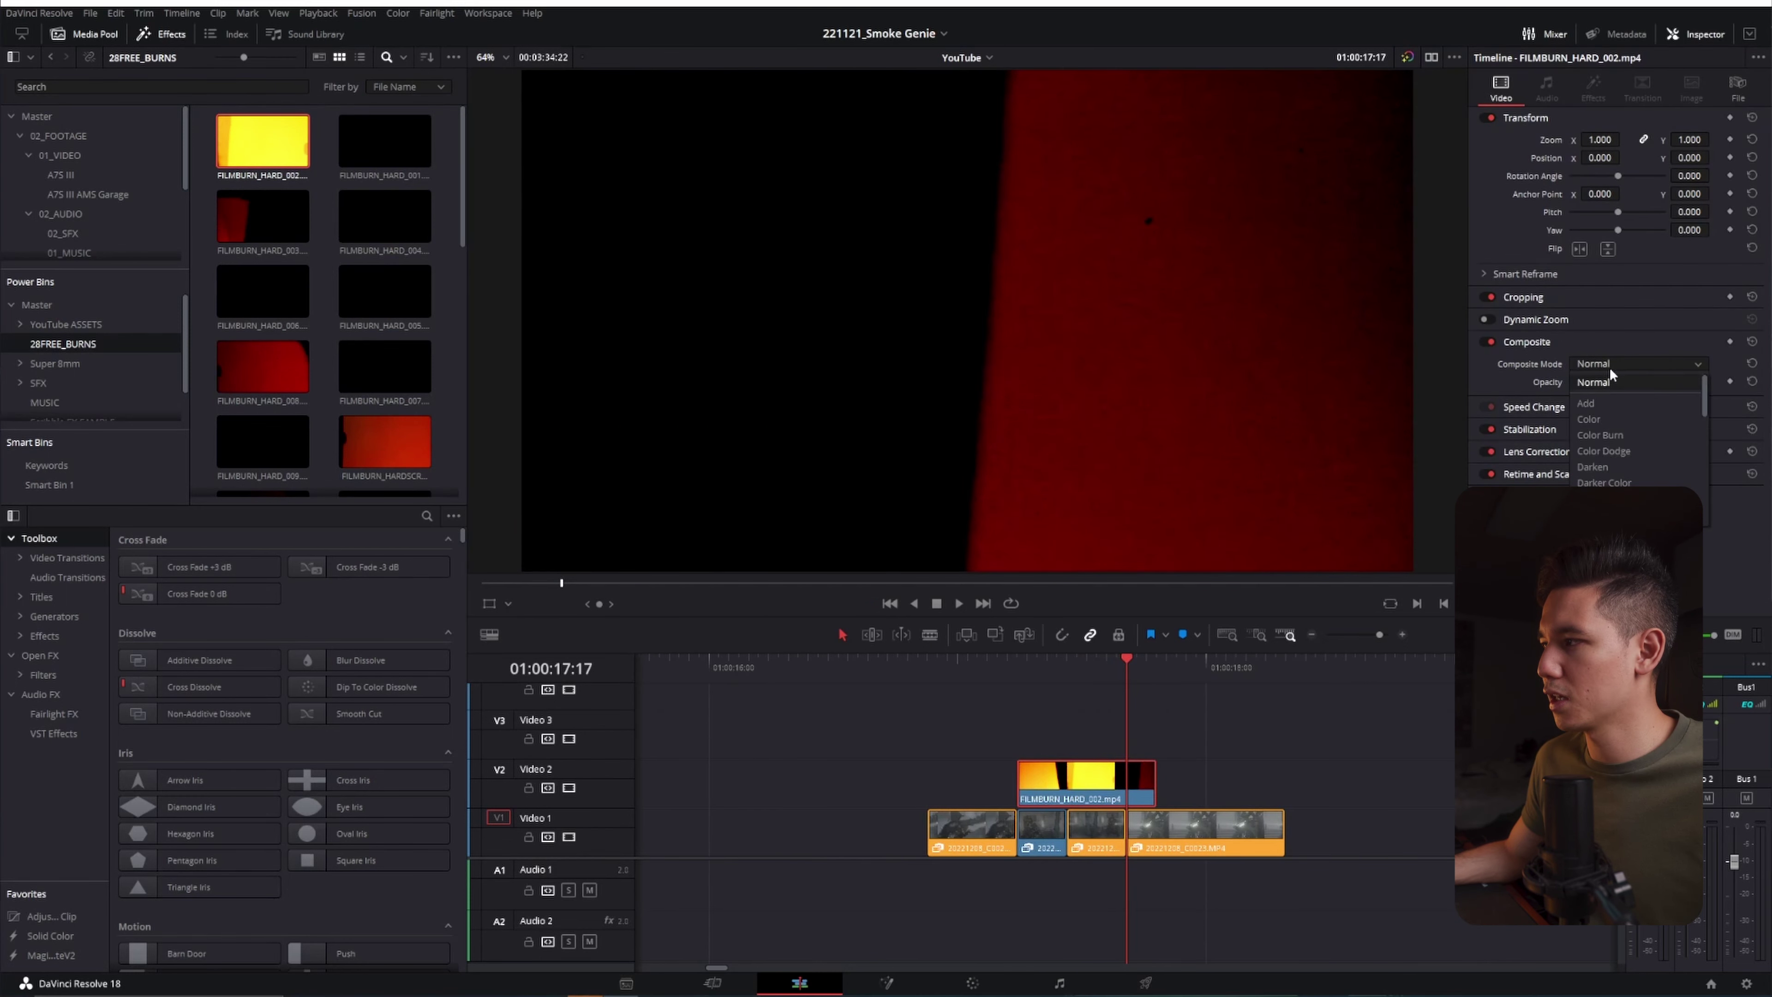
scroll(1606, 377, "down", 8)
left_click(1609, 377)
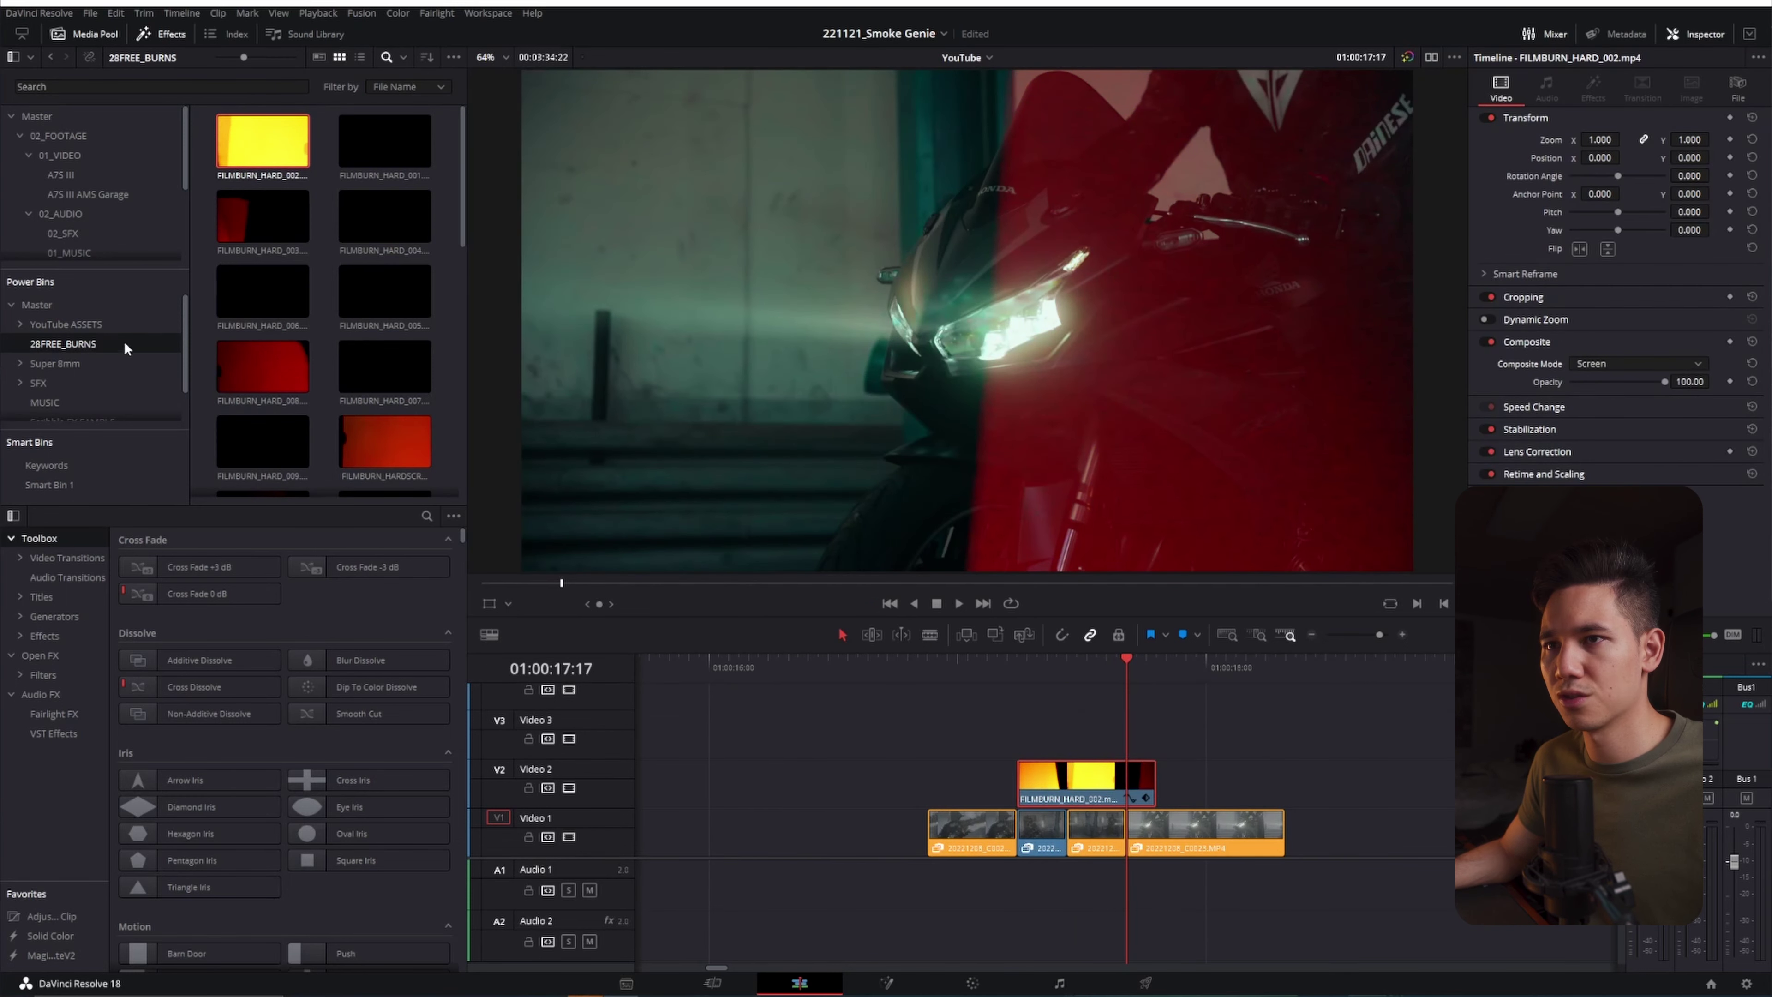
Step: Change the burn clip's speed to 200% and play back the sped-up overlay
mouse_move(1033, 775)
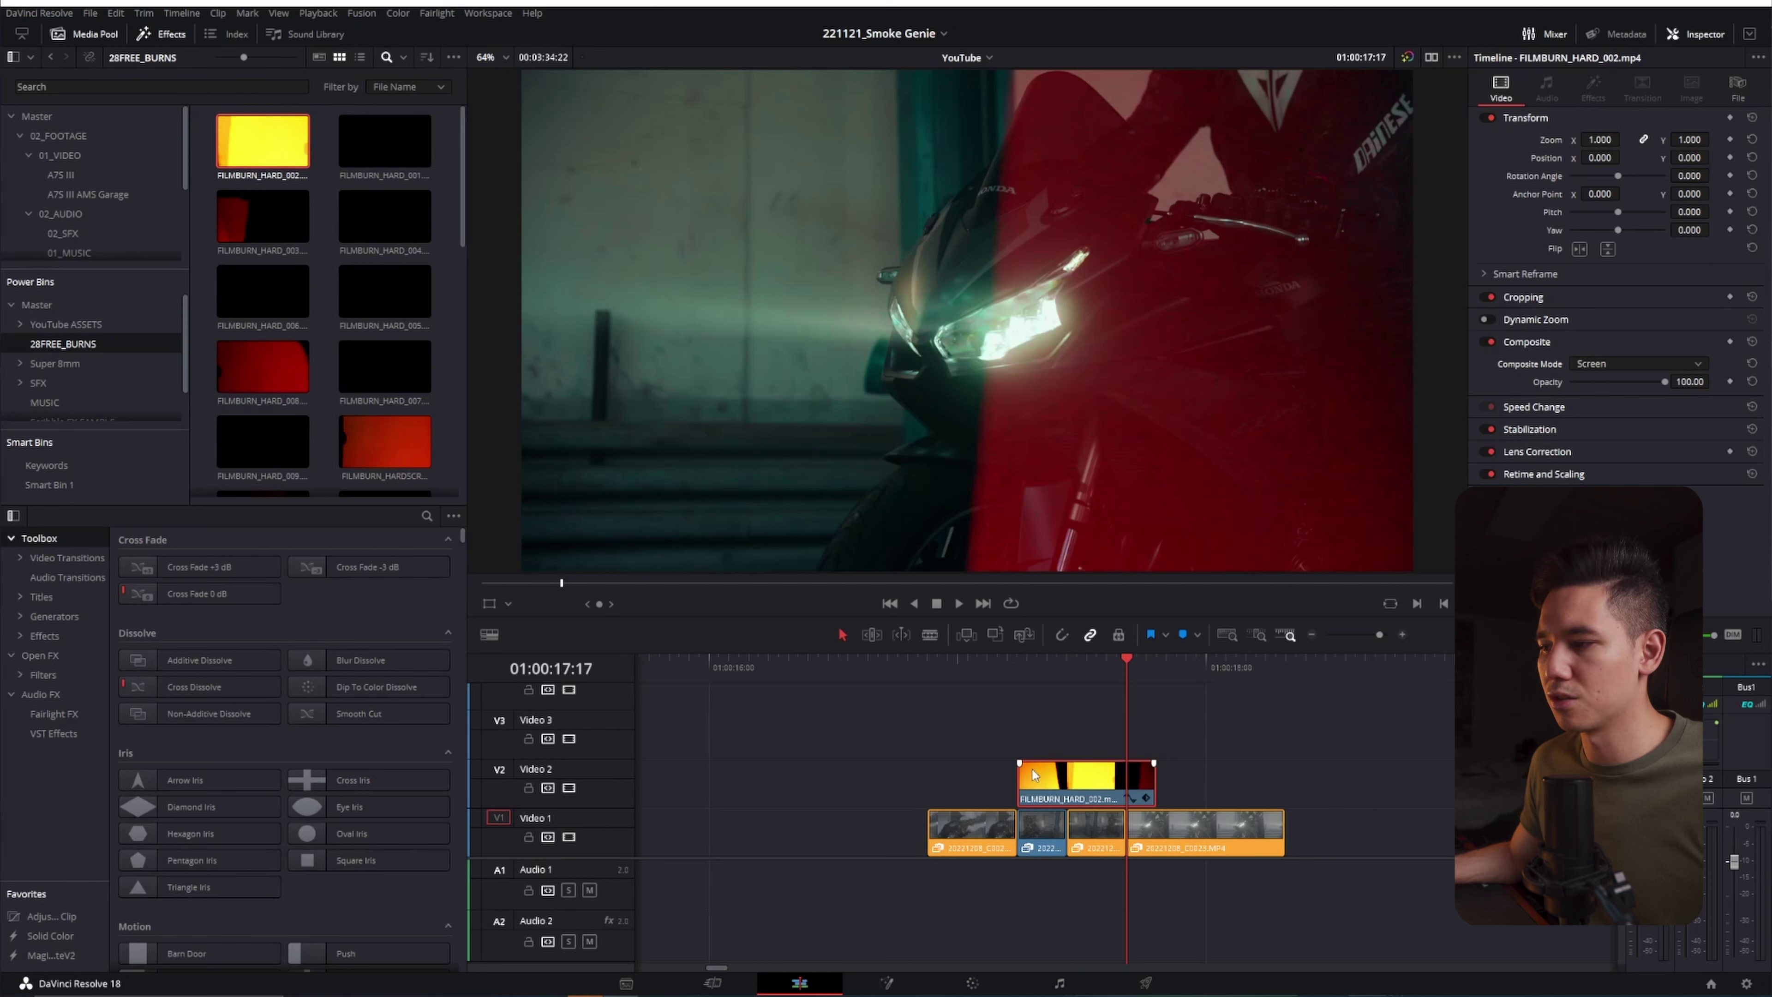
key("ctrl+r")
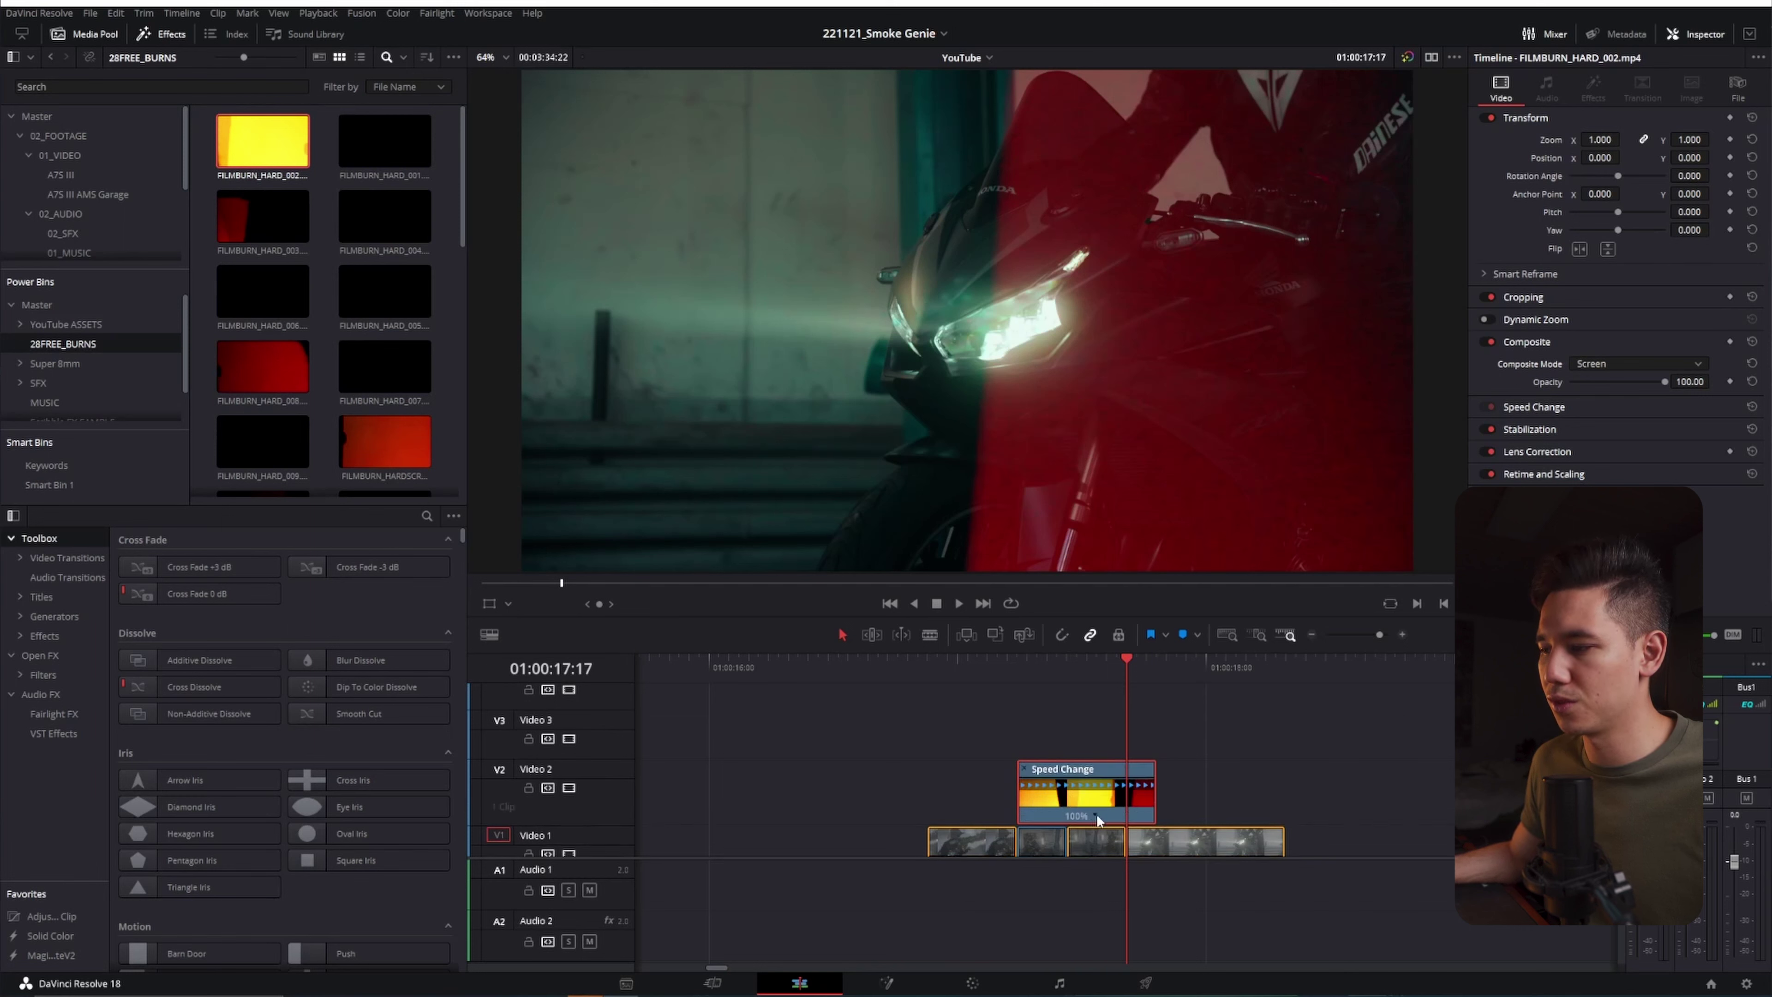
left_click(1095, 817)
mouse_move(1180, 870)
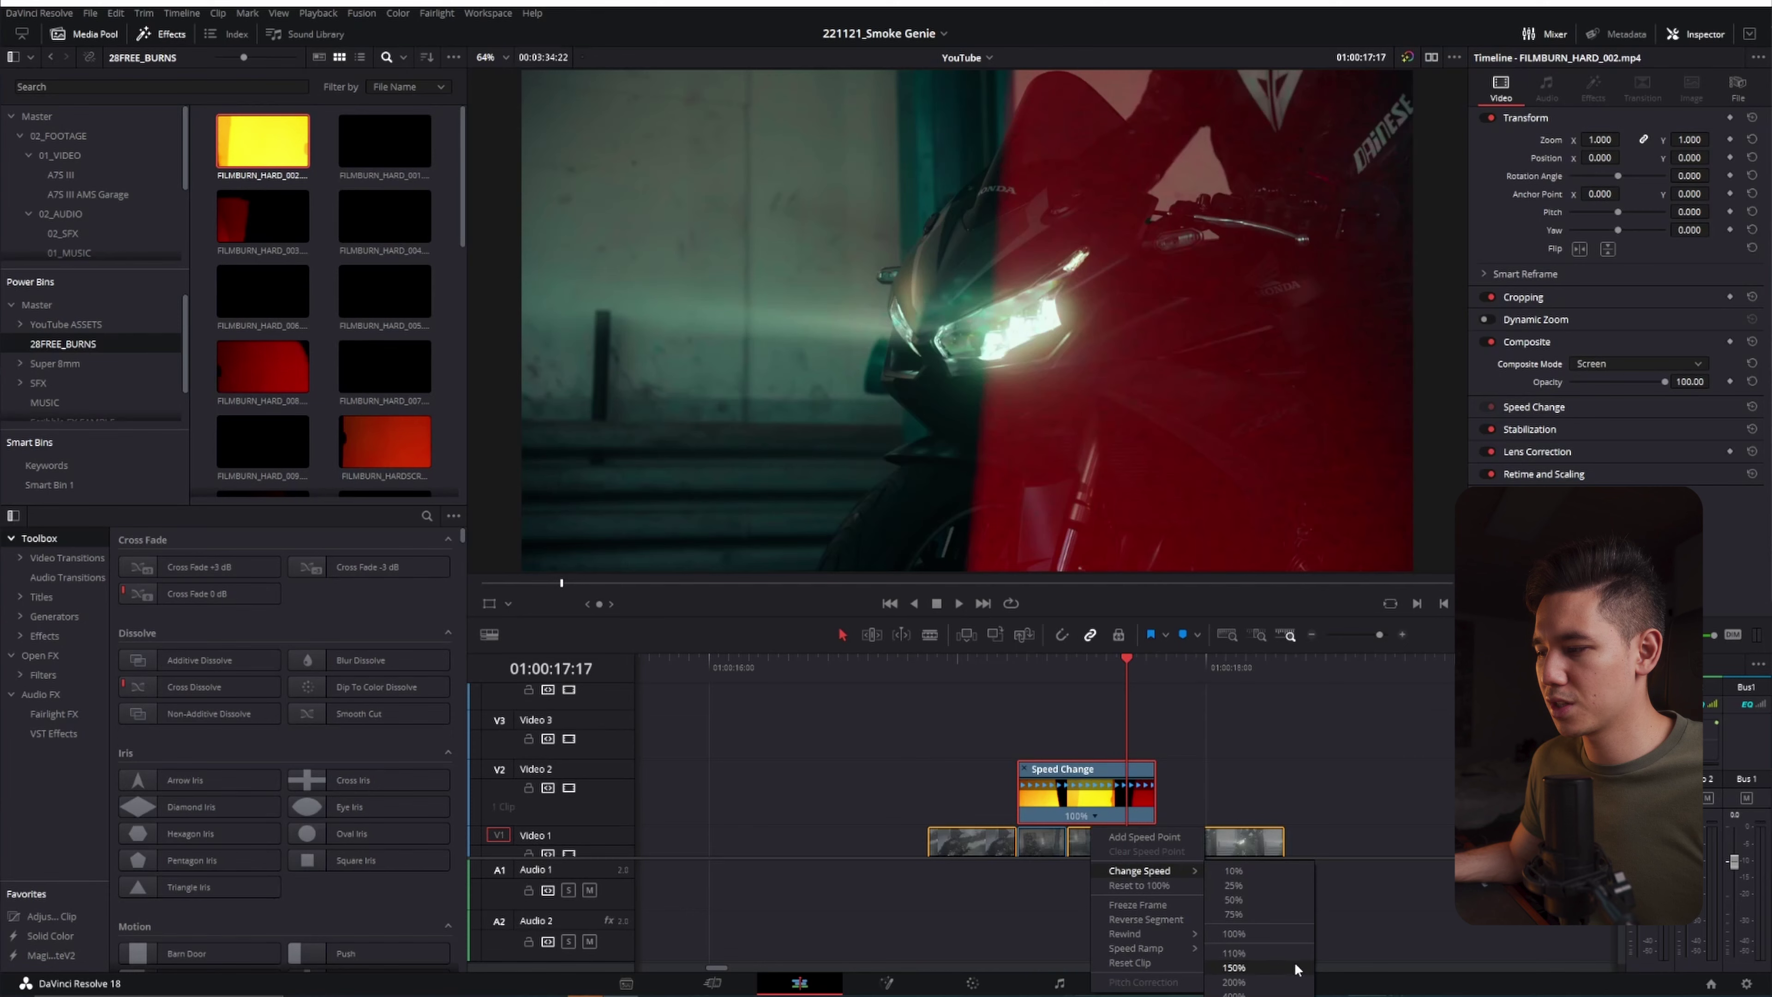
left_click(1274, 981)
left_click(1022, 670)
key("space")
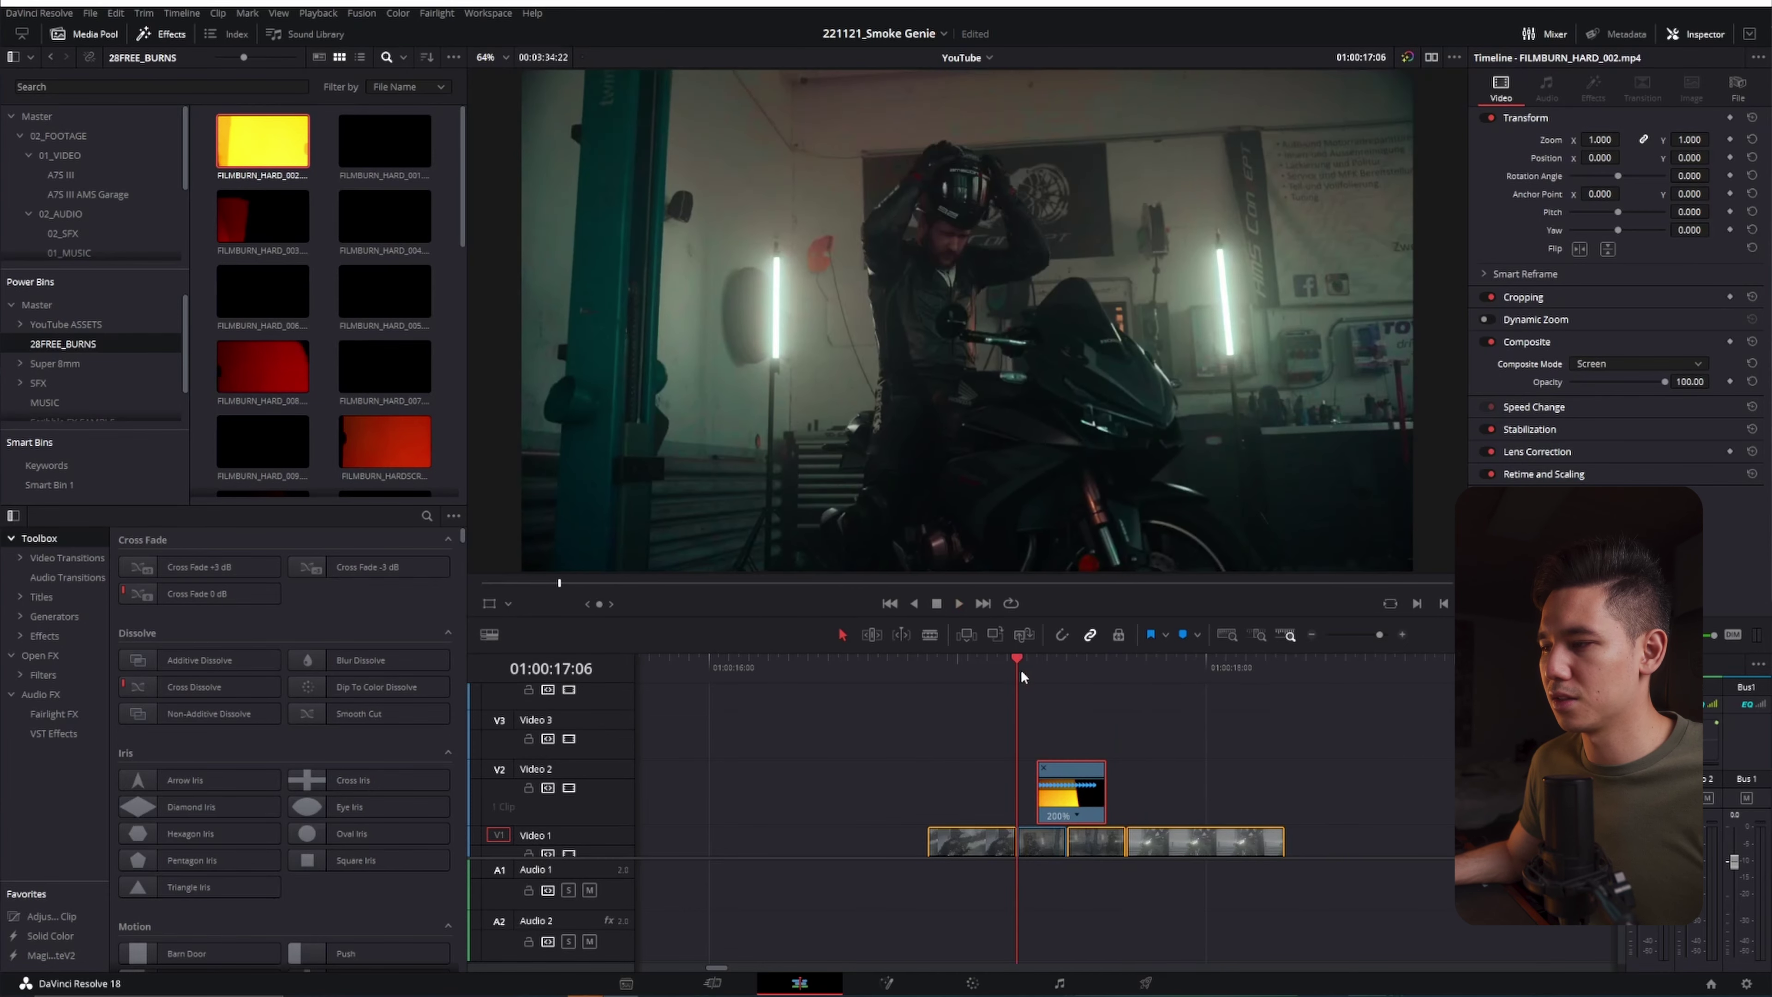